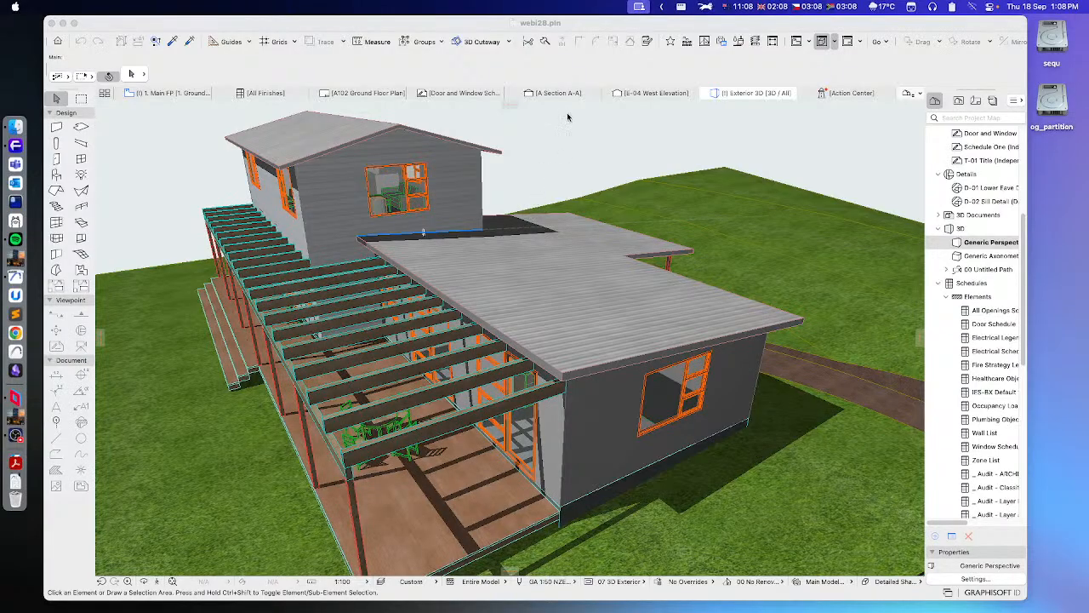
Examine the lower single-pitch roof of the house in the exterior 3D view.
left_click(588, 26)
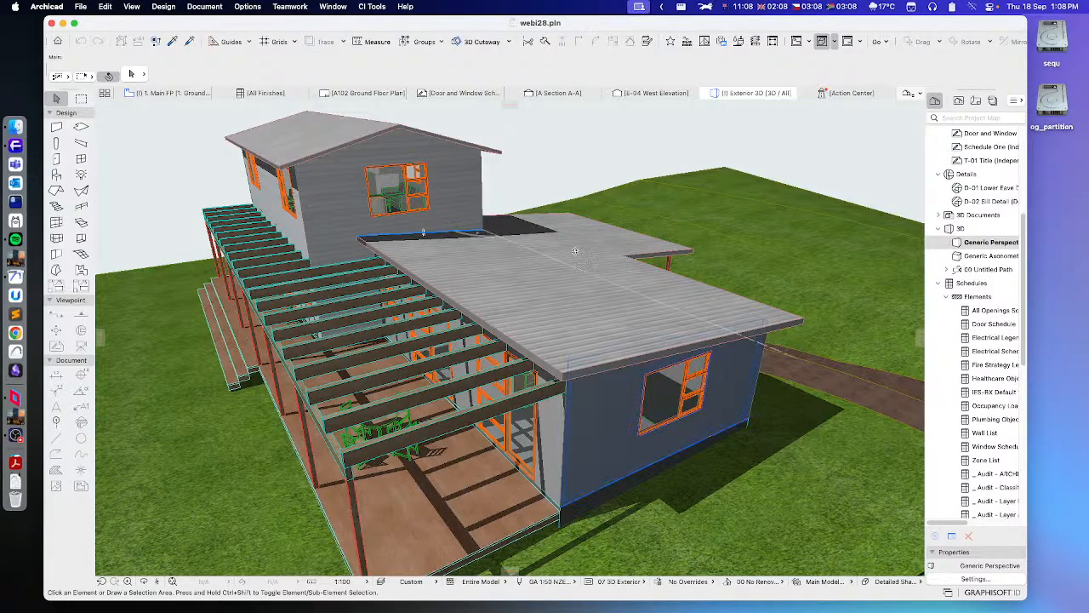
scroll(573, 247, "up", 5)
middle_click_drag(573, 247, 479, 366)
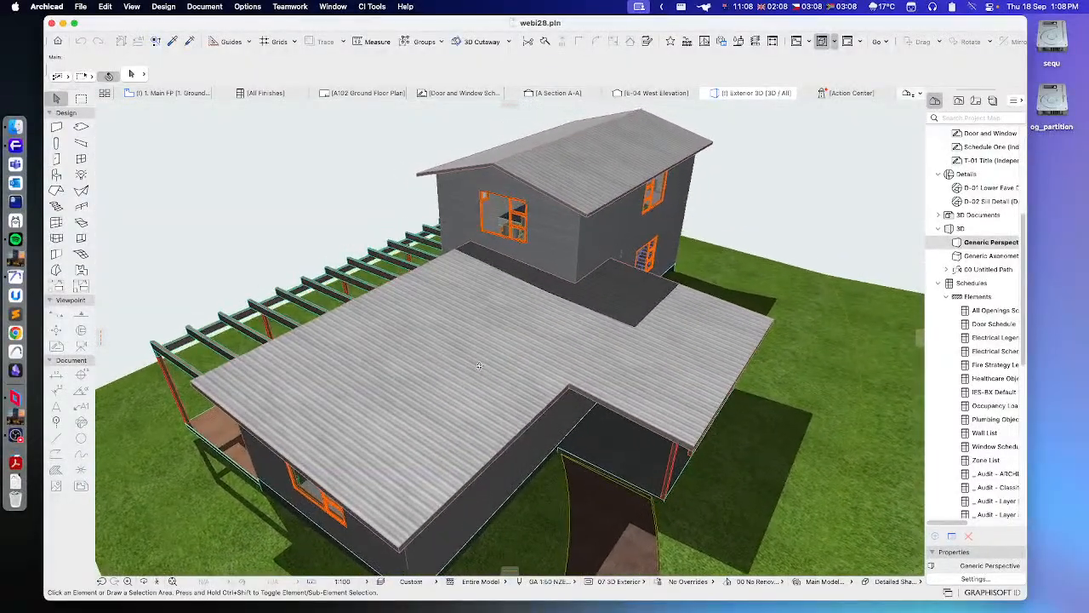
left_click(437, 345)
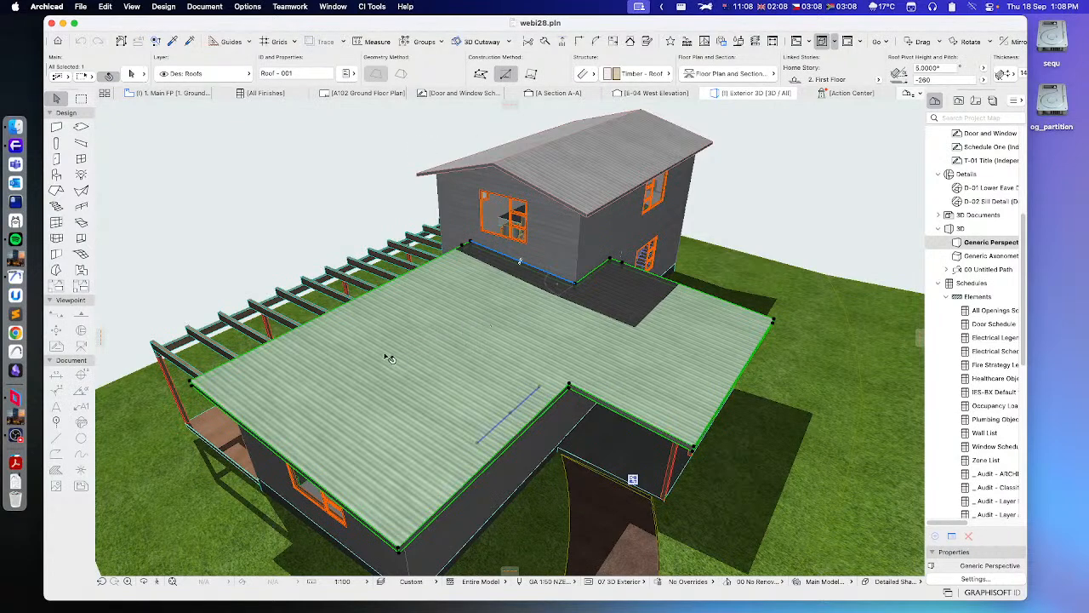
left_click(727, 192)
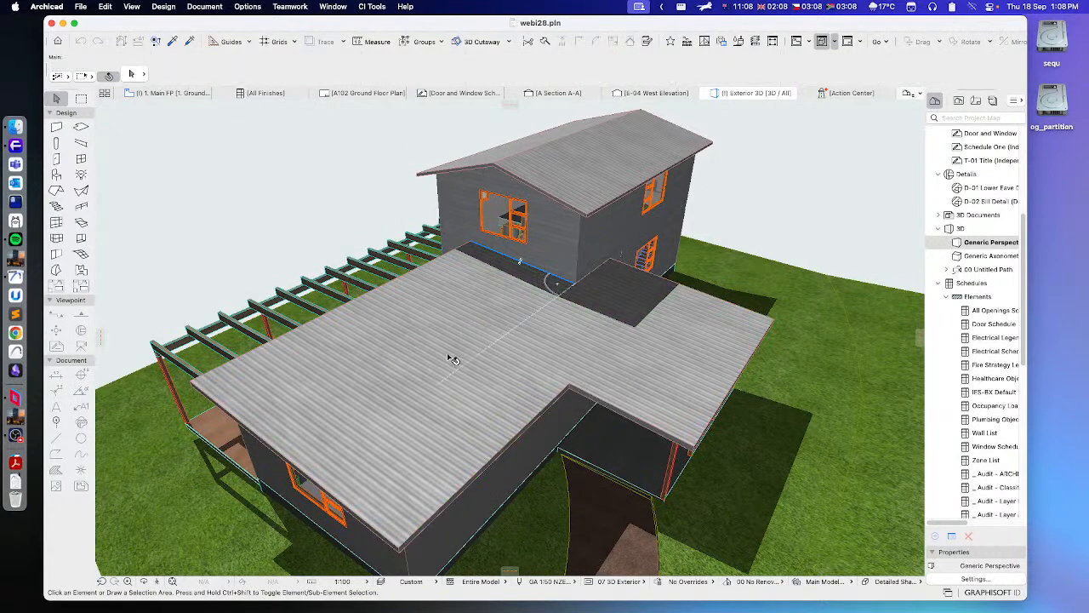
mouse_move(452, 357)
middle_mouse_down("shift")
mouse_move(384, 325)
mouse_move(431, 265)
mouse_move(417, 275)
mouse_move(452, 342)
middle_mouse_up("shift")
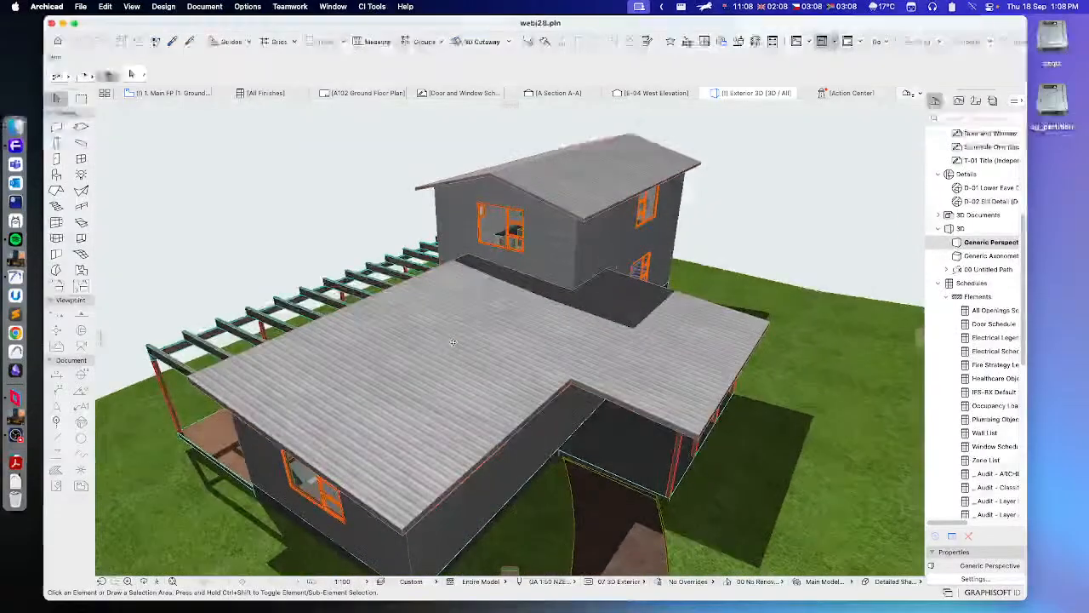
Examine how the lower roof is built up in Section A-A, including the eave at detail D01.
left_click(552, 94)
scroll(553, 330, "down", 5)
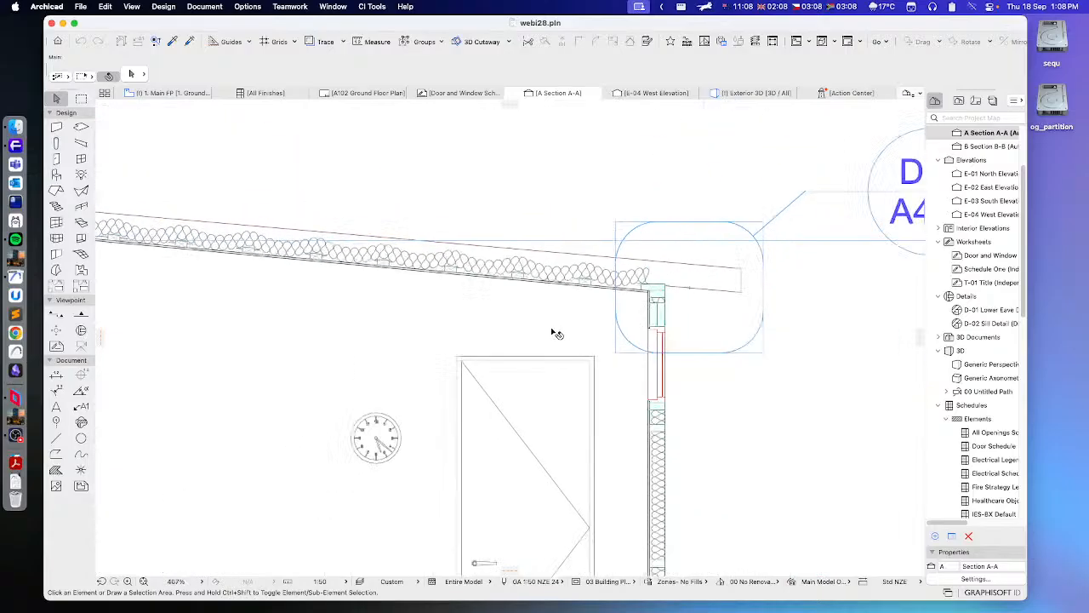
scroll(602, 312, "down", 3)
scroll(489, 314, "down", 3)
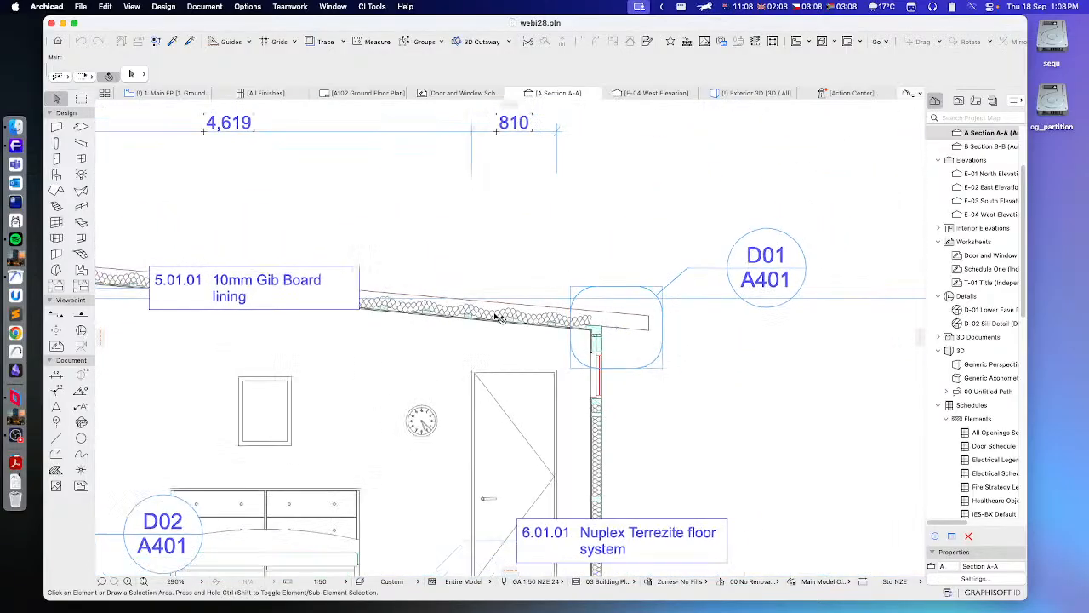
scroll(506, 310, "up", 3)
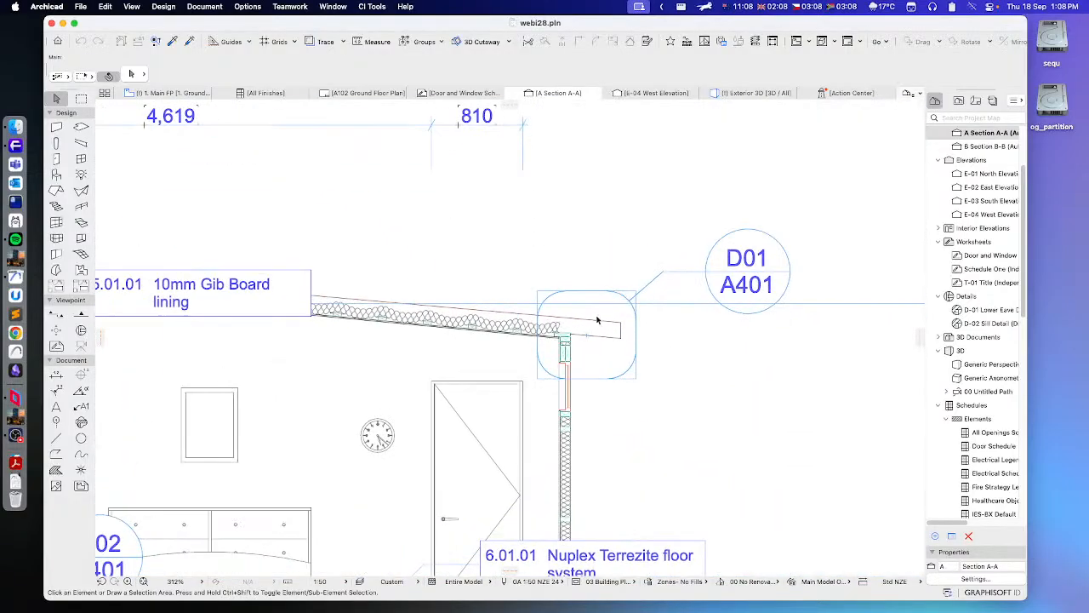
left_click(595, 322)
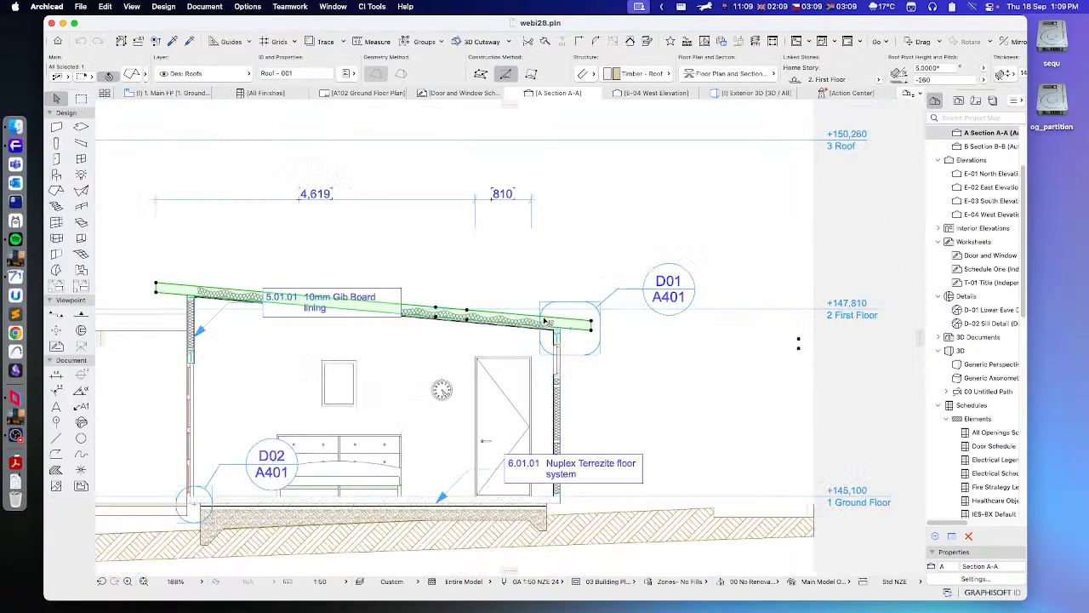
scroll(553, 310, "down", 3)
middle_click_drag(463, 313, 510, 330)
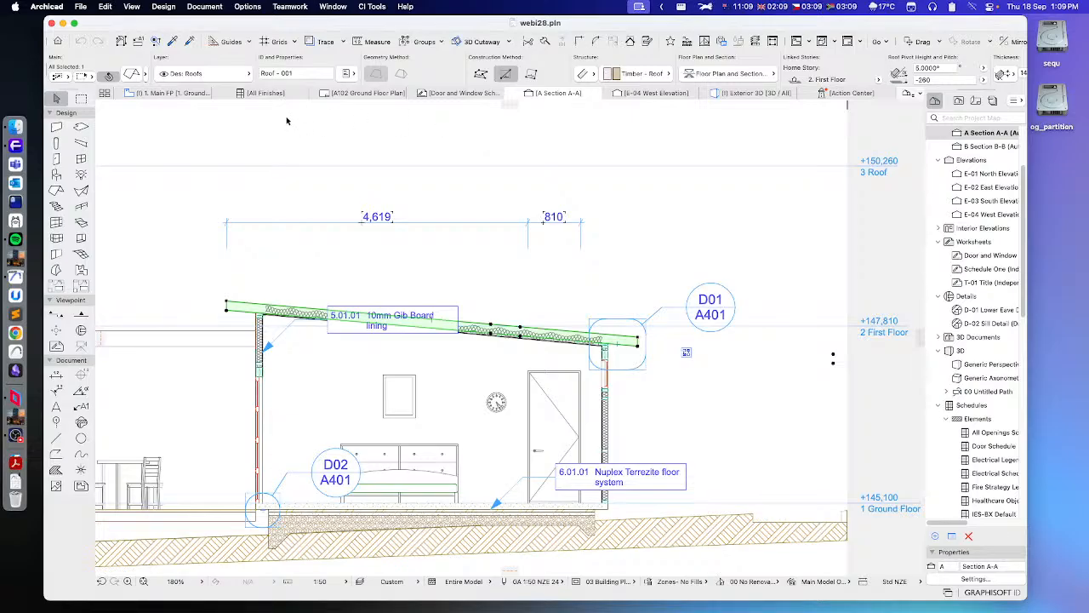
Start a CI Tools roof covering for the lower roof in the exterior 3D view, using the CI Tools Roof Covering object with a 3D preview.
left_click(740, 94)
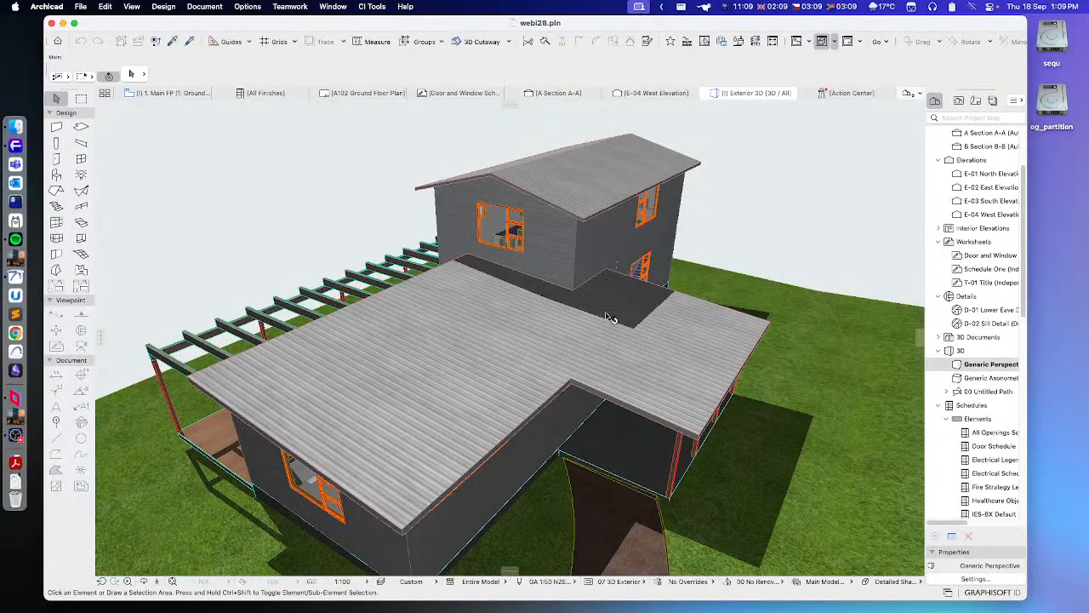
middle_click_drag(563, 316, 556, 320, "shift")
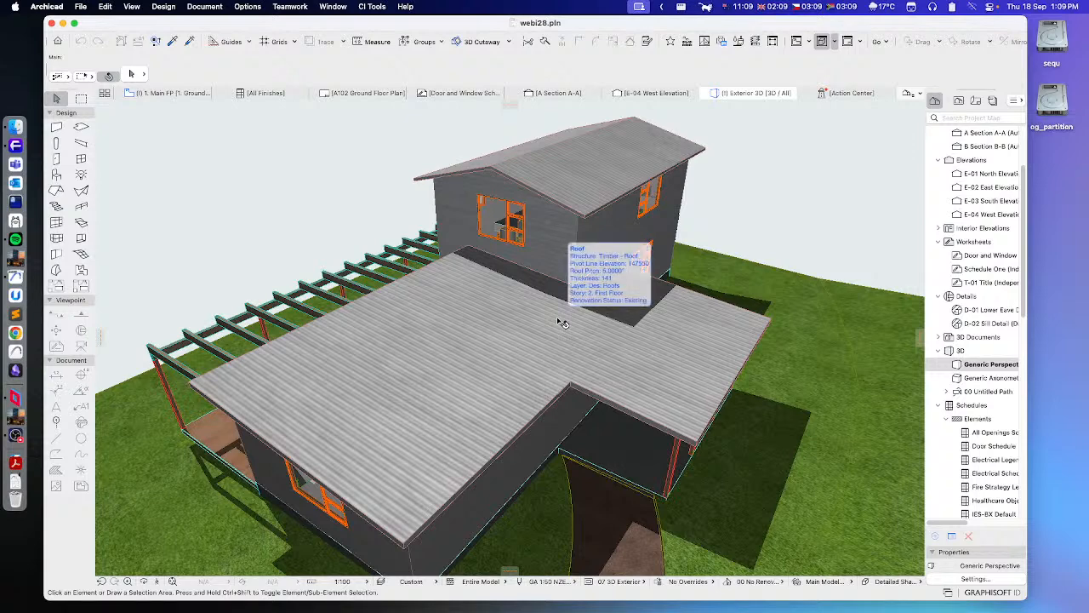
left_click(549, 315)
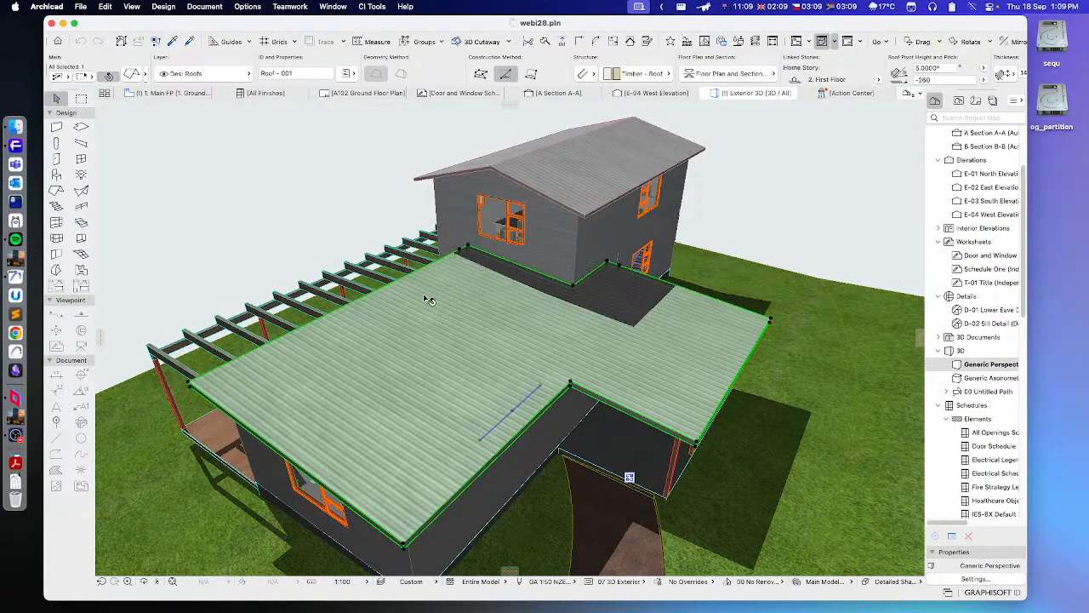
middle_click_drag(425, 302, 520, 306, "shift")
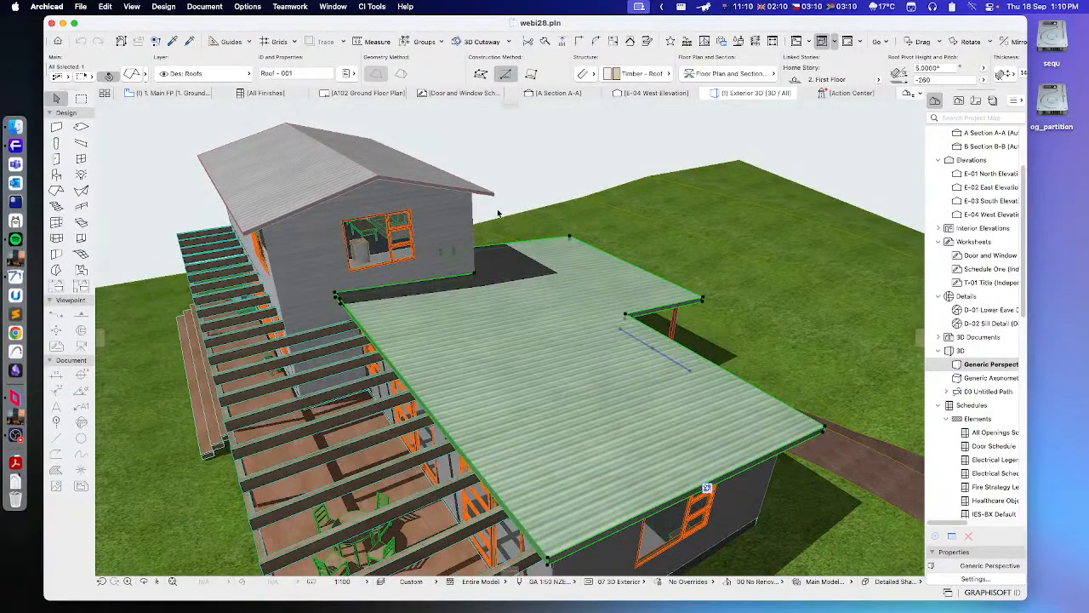
left_click(384, 7)
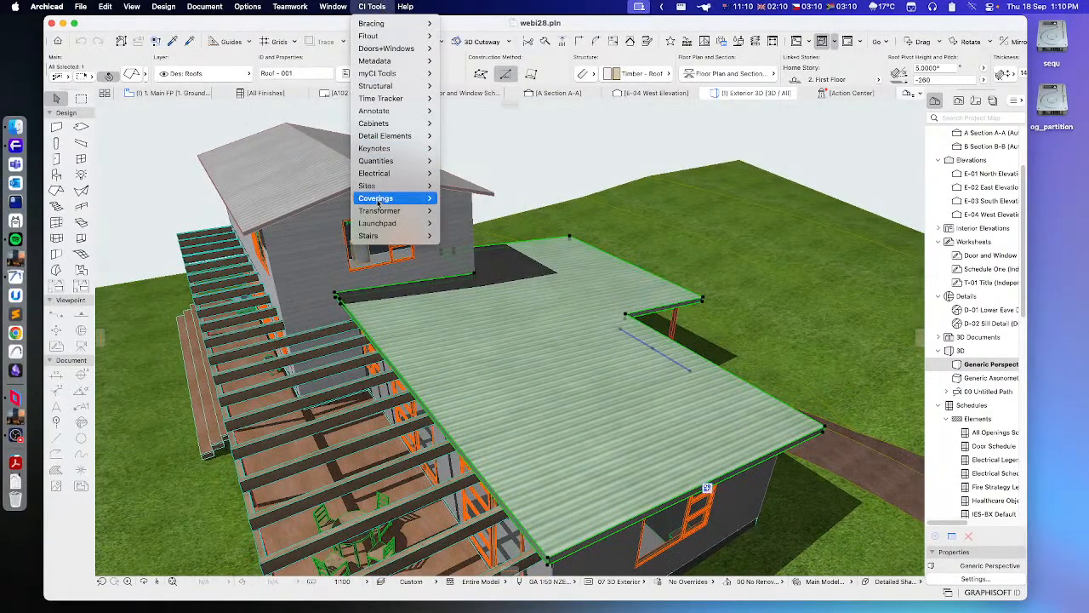
mouse_move(377, 202)
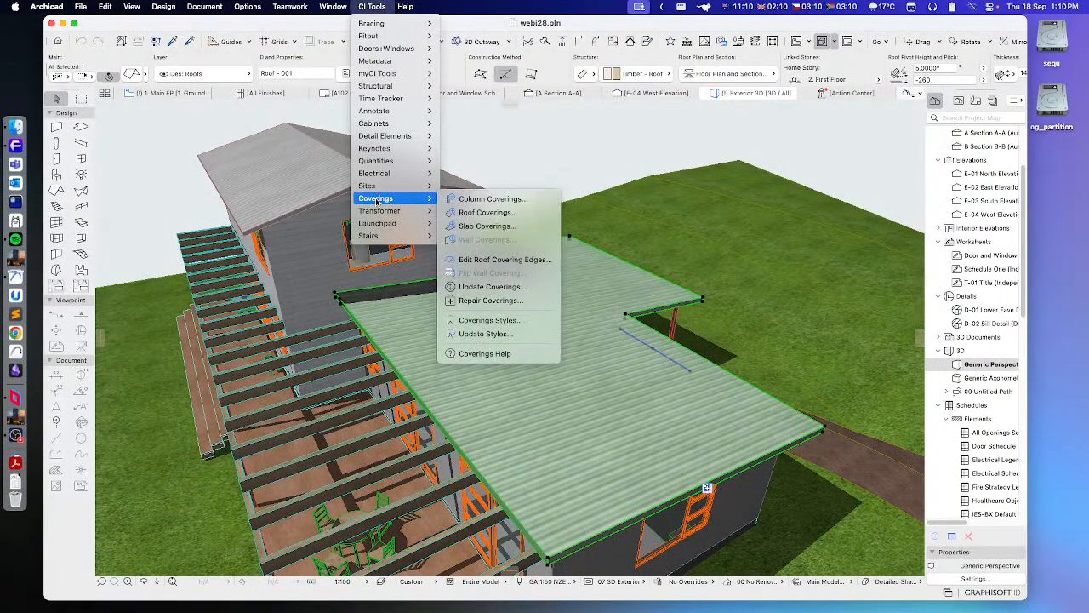
left_click(484, 212)
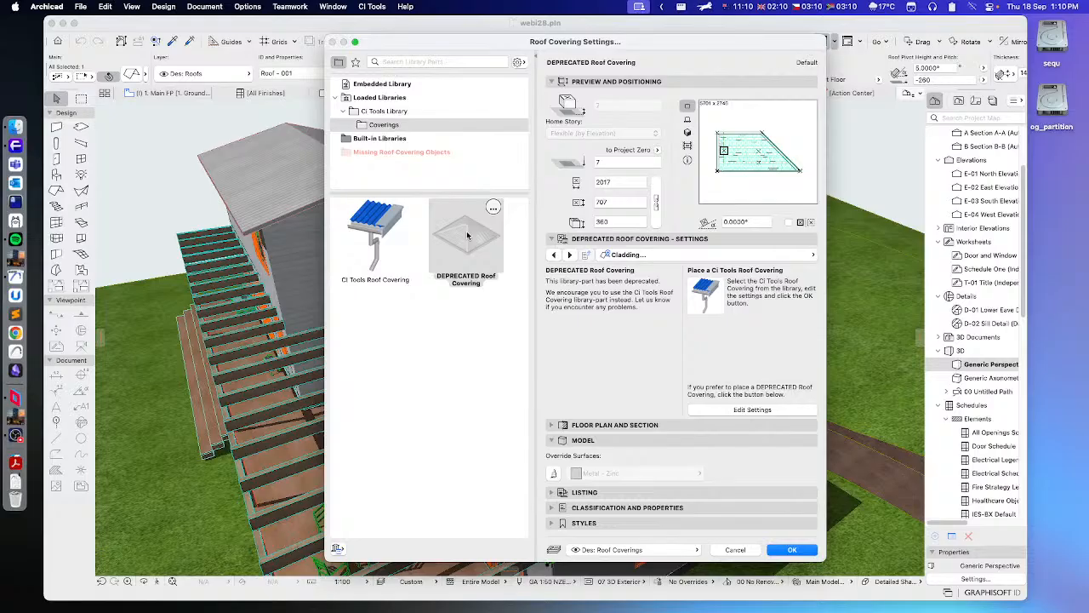
left_click(374, 225)
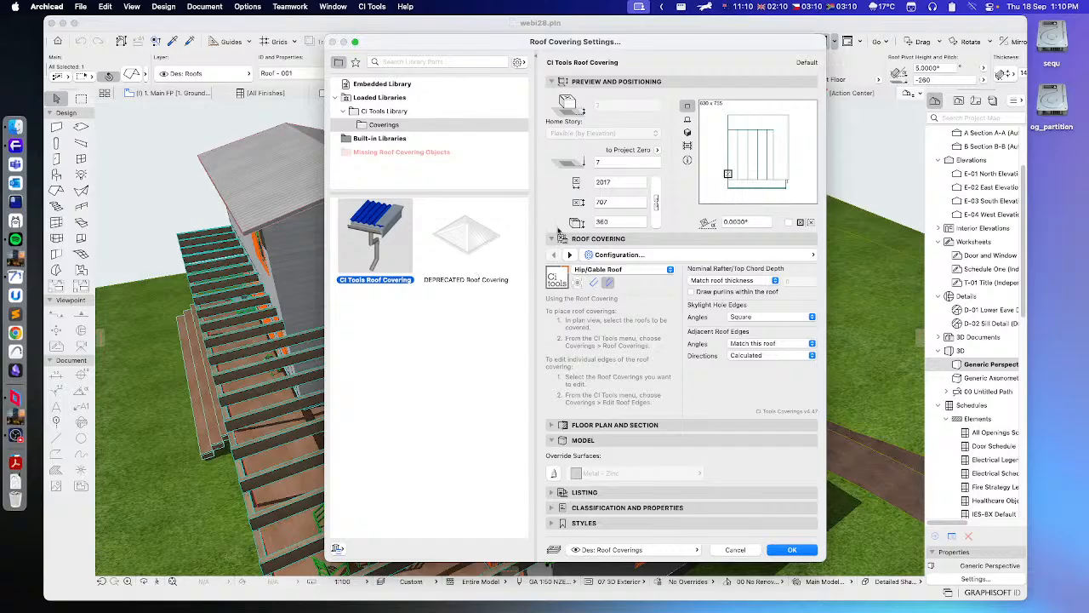
left_click(687, 133)
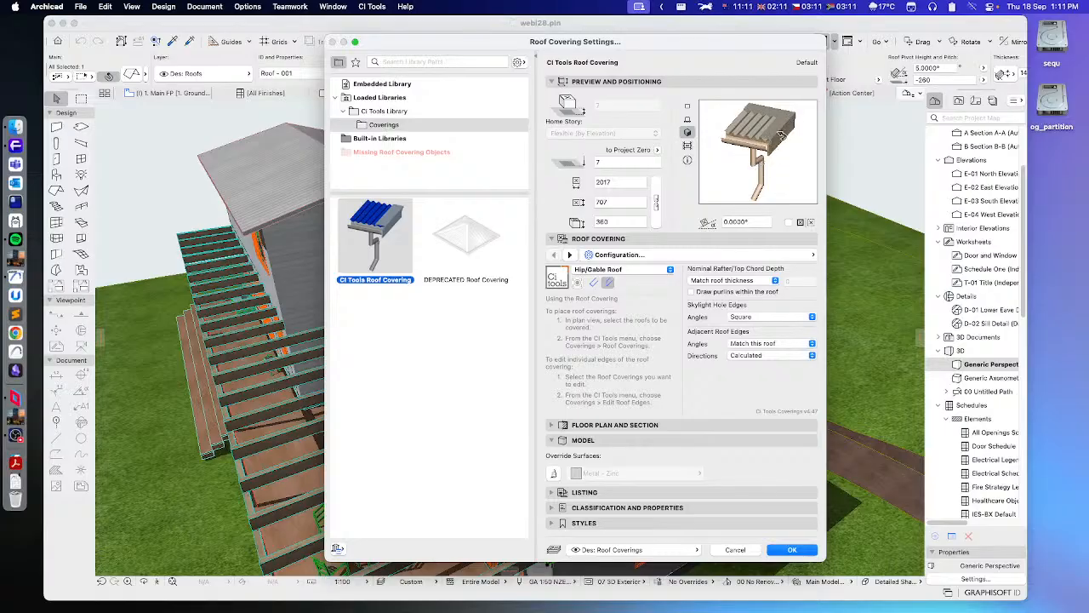
Set the roof covering's cladding type to Shingles and place it on the lower roof.
left_click(689, 254)
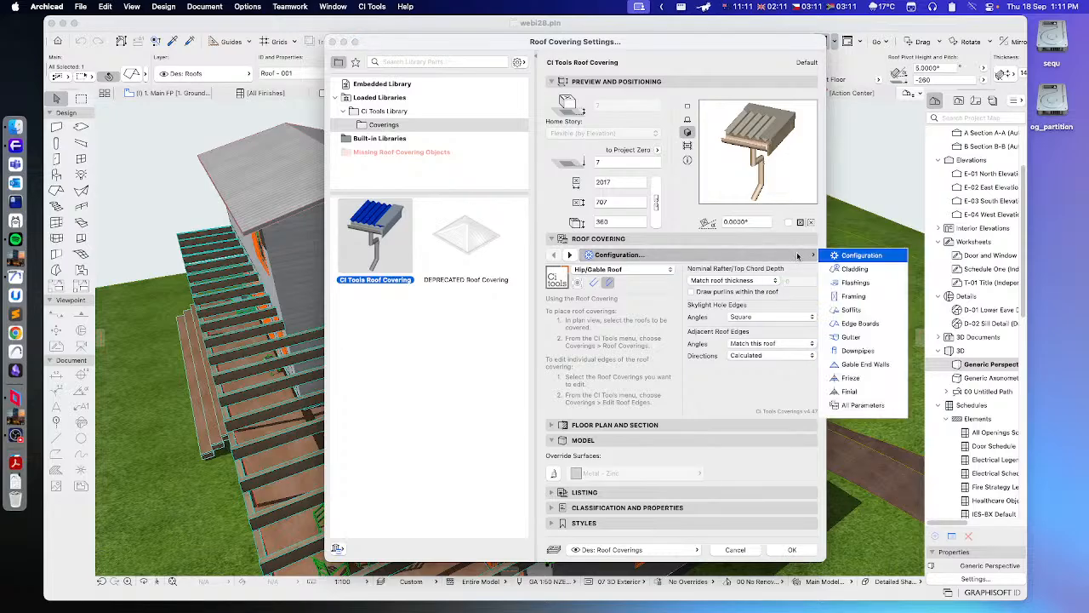
left_click(855, 270)
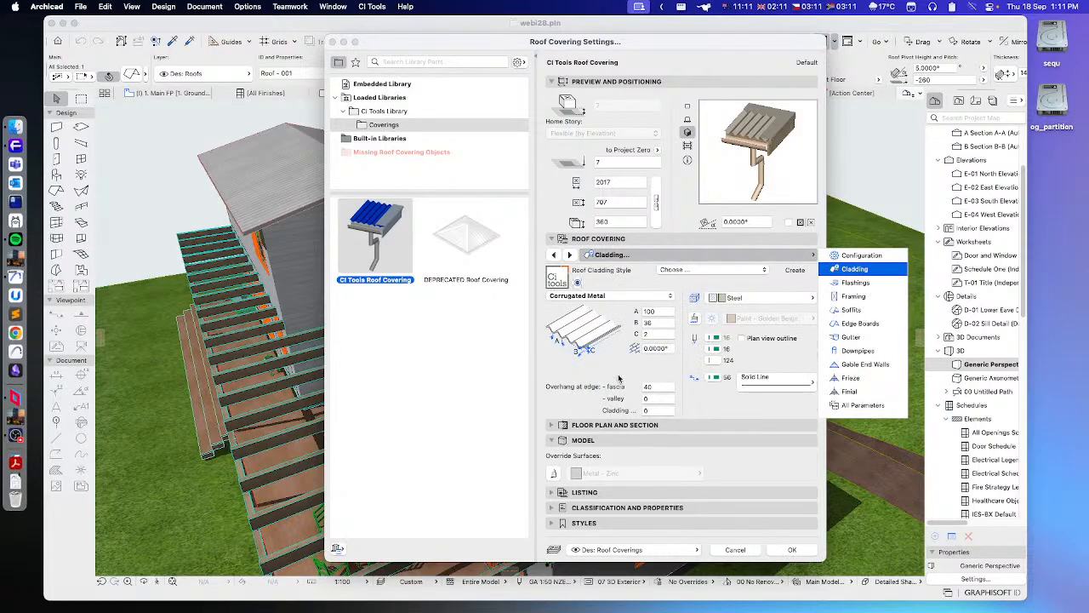
left_click(588, 301)
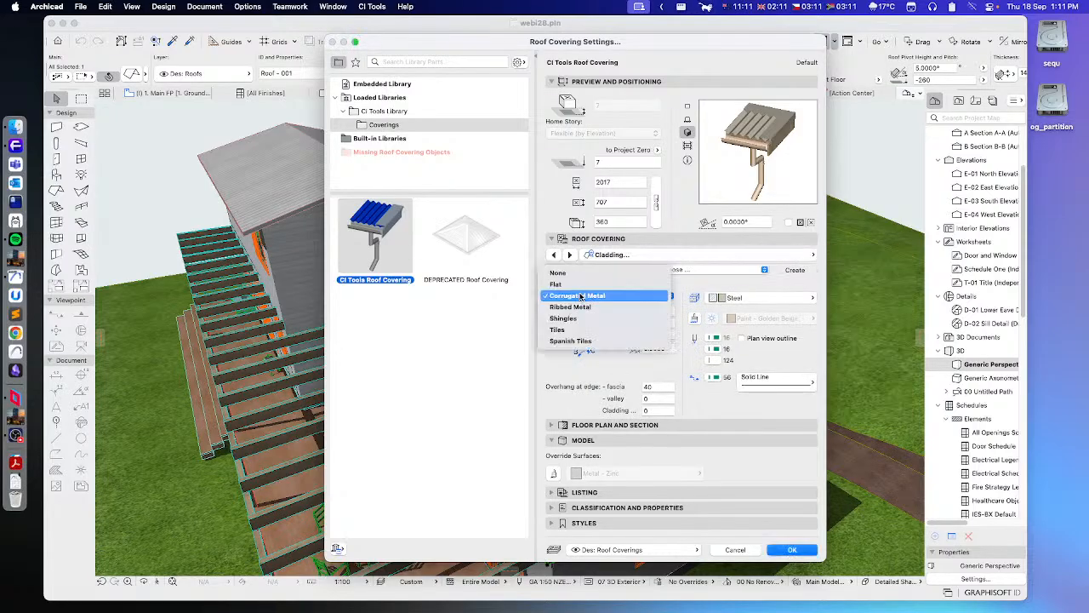
left_click(561, 317)
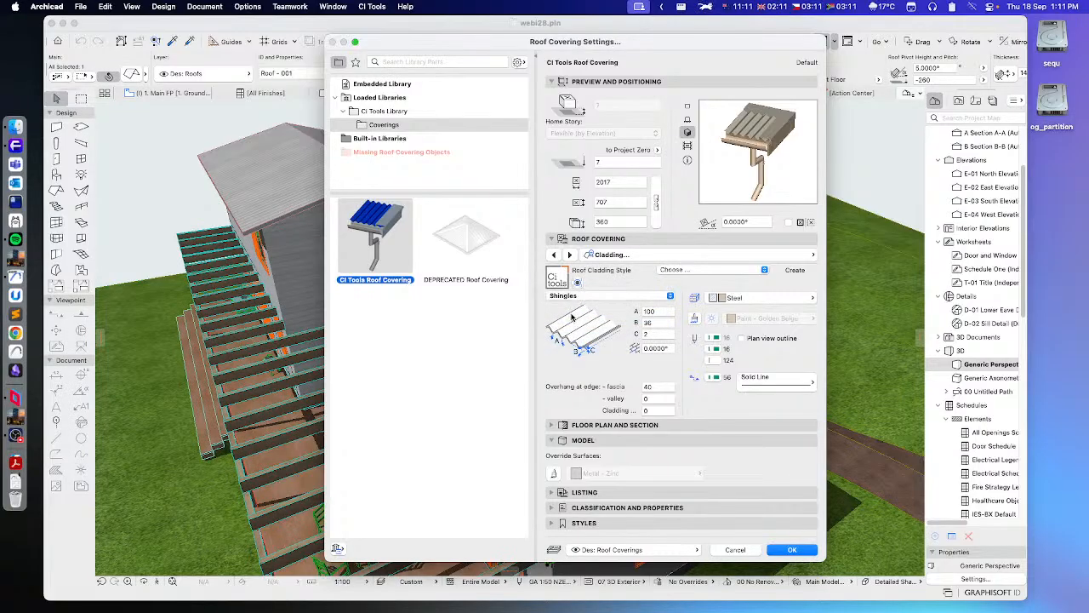
left_click(793, 550)
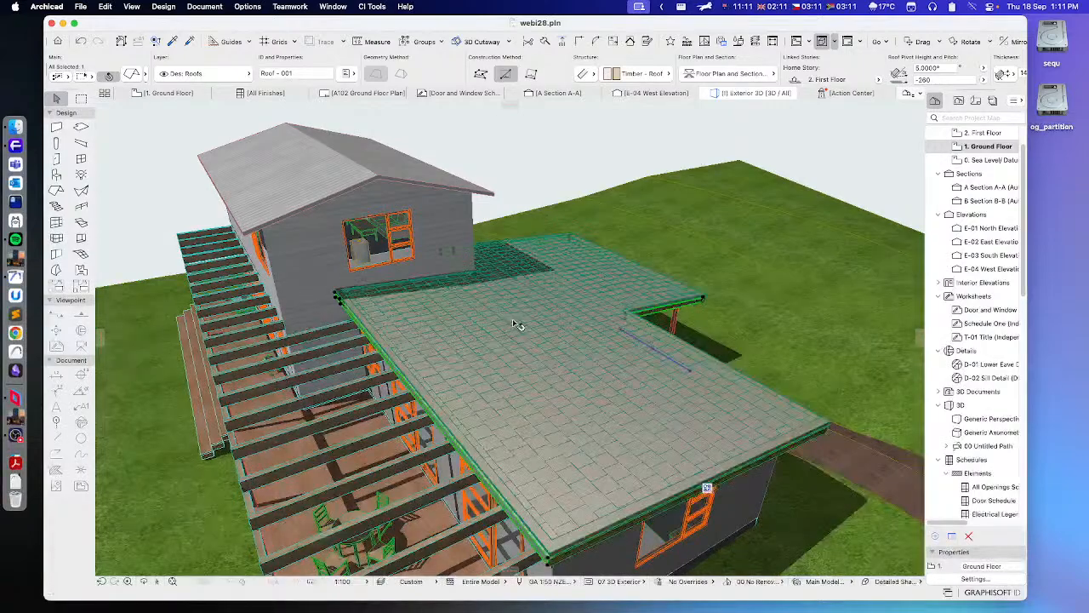
left_click(592, 156)
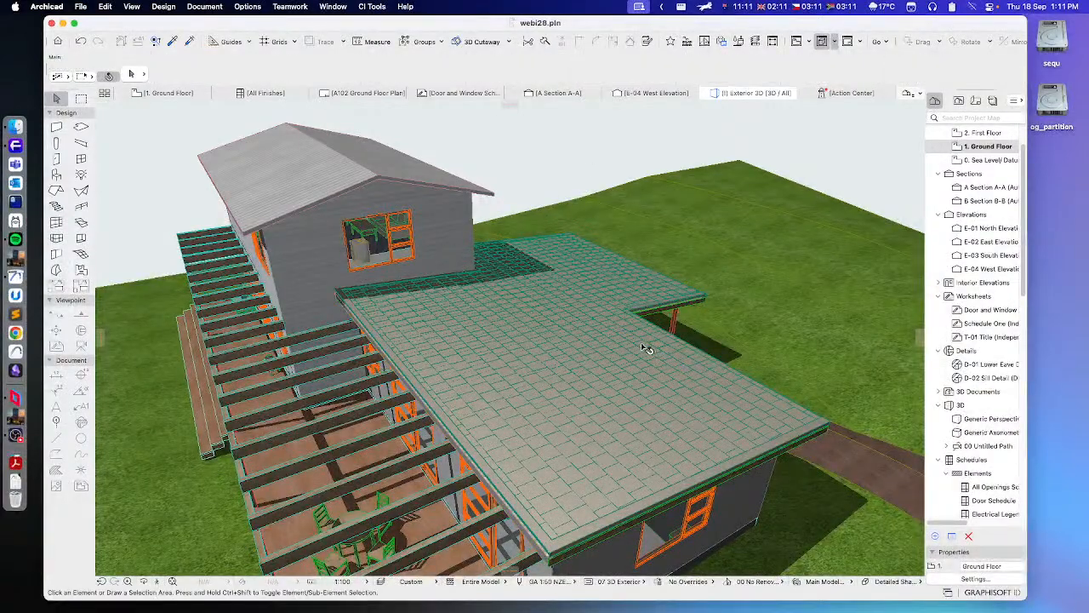
Inspect the shingle covering and the edges of the lower roof from several angles in 3D.
middle_click_drag(657, 357, 468, 324, "shift")
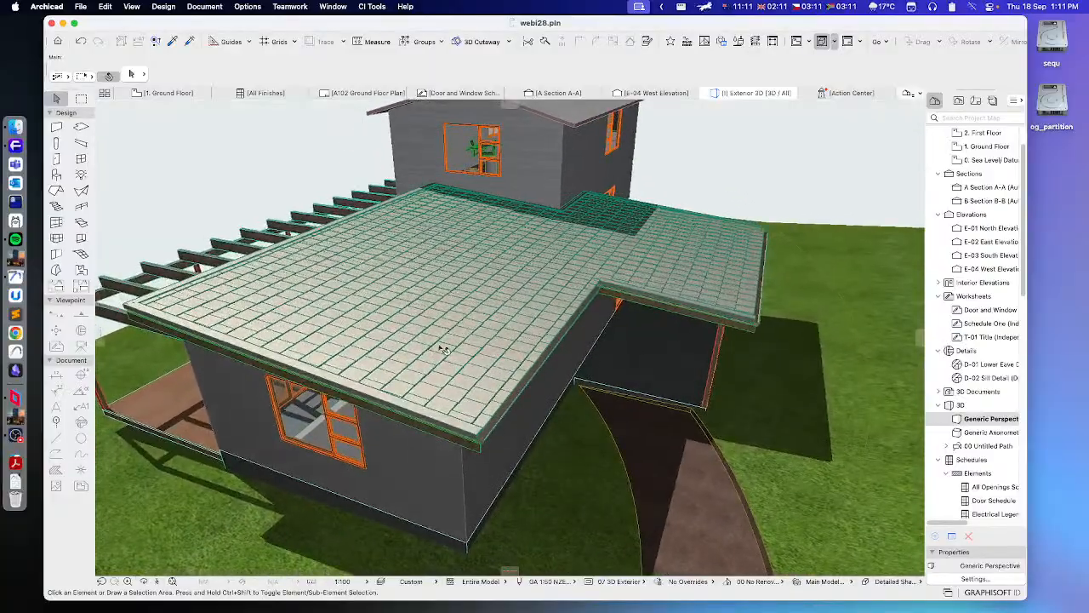
scroll(428, 358, "up", 4)
middle_click_drag(425, 362, 527, 398, "shift")
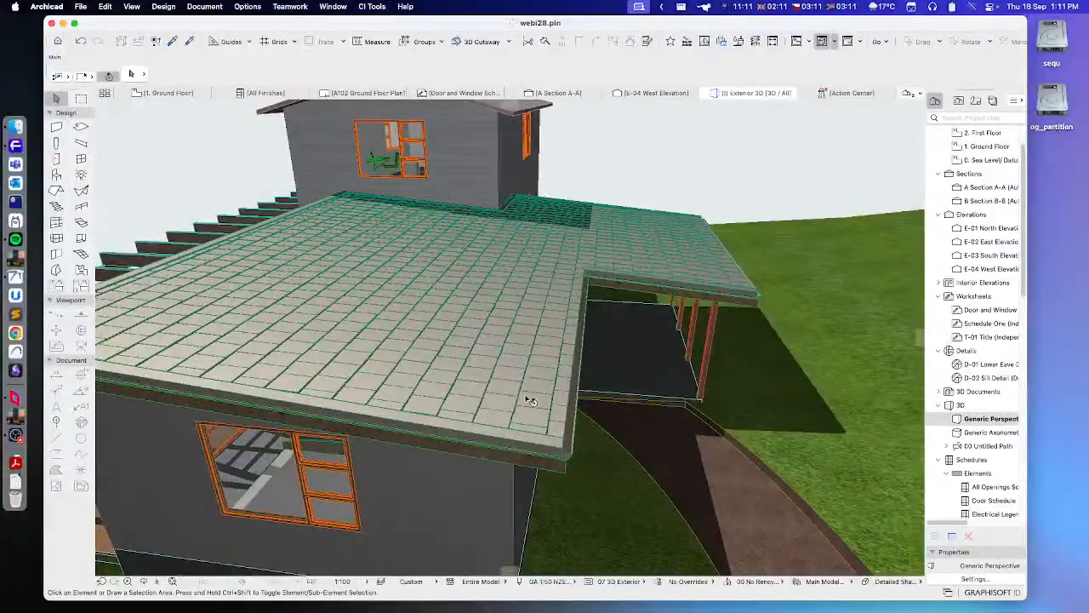
middle_click_drag(525, 436, 523, 341, "shift")
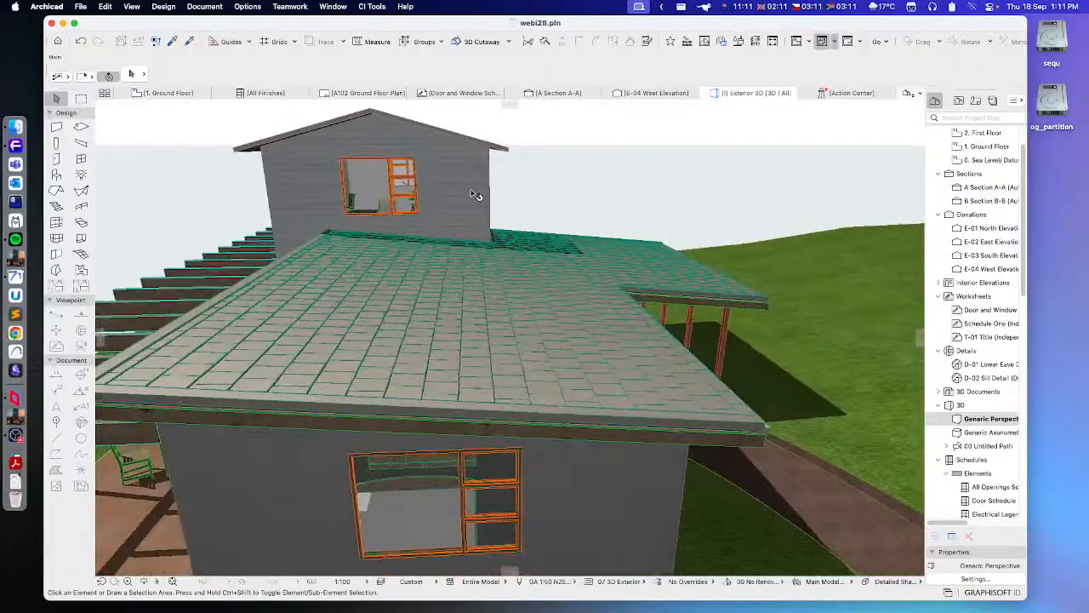
Inspect the roof covering's shingles, battens, fascia and gutter at the D01 eave in Section A-A.
left_click(543, 94)
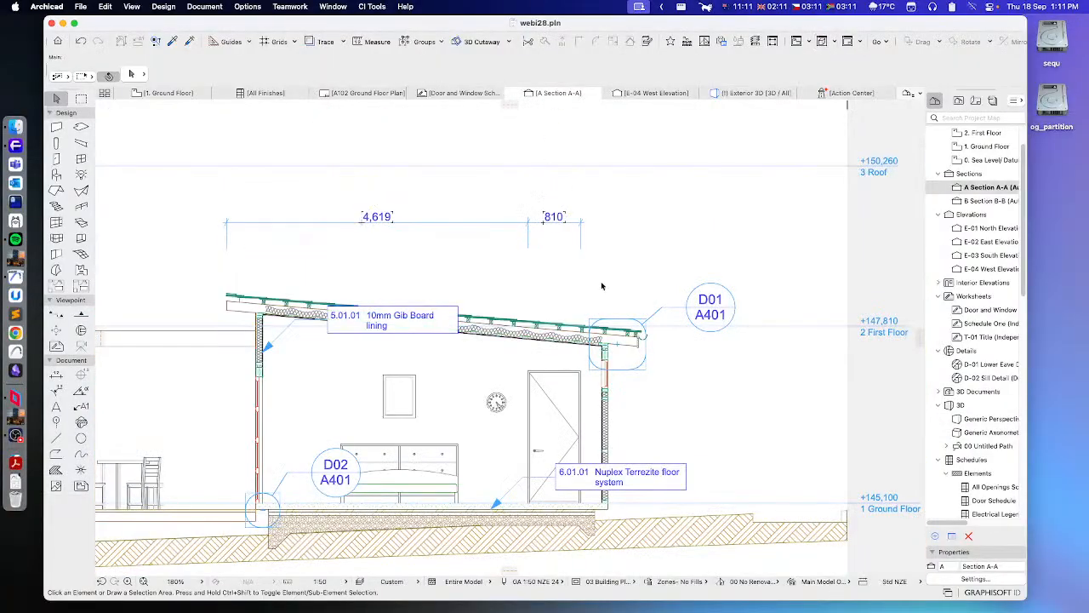
scroll(614, 329, "up", 10)
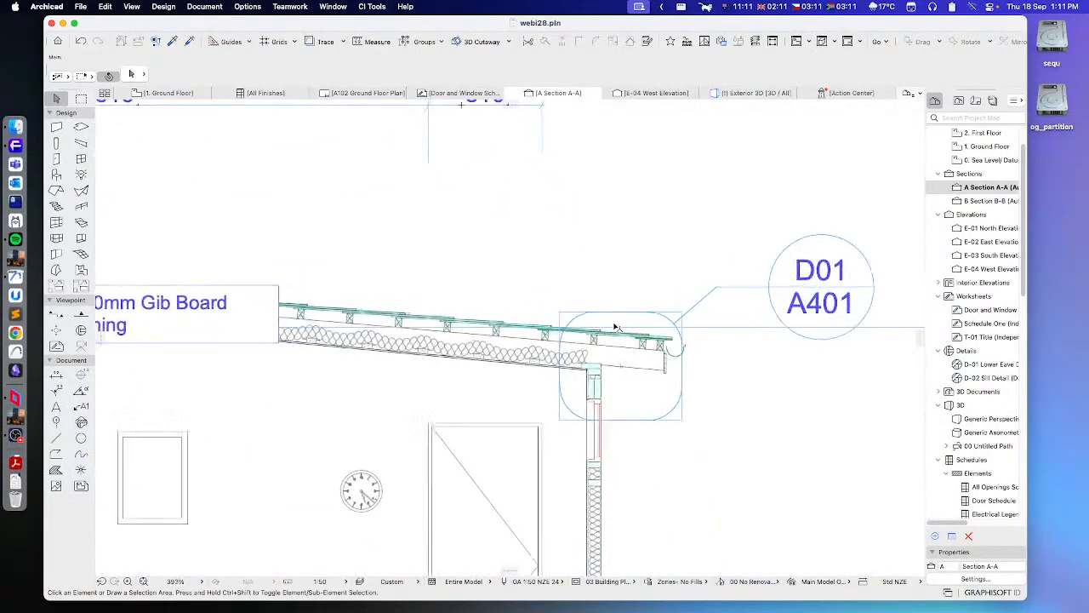
scroll(687, 375, "down", 3)
scroll(688, 376, "right", 3)
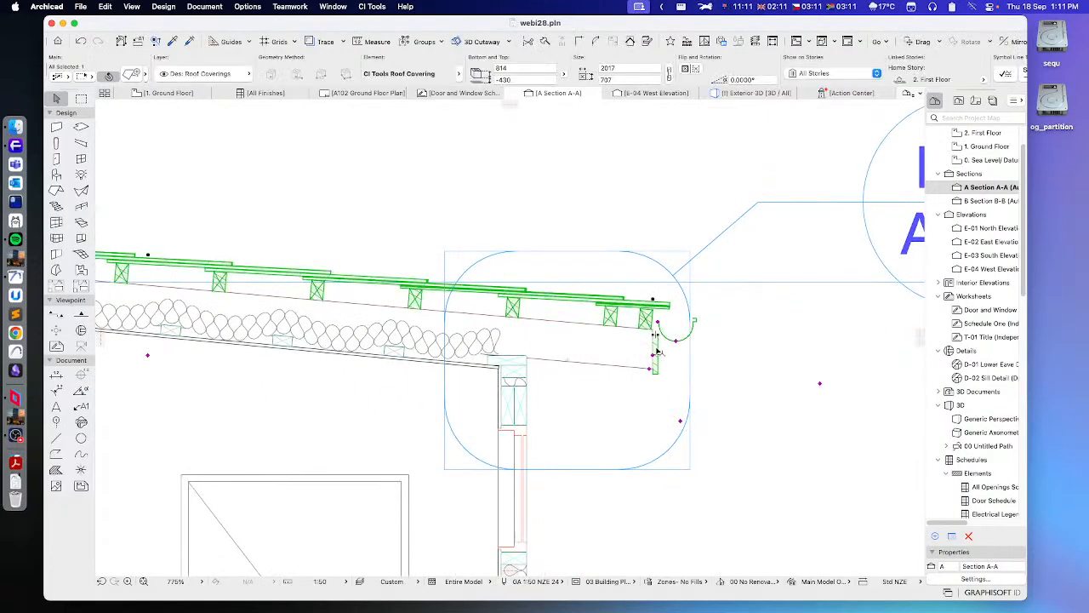
scroll(662, 341, "up", 3)
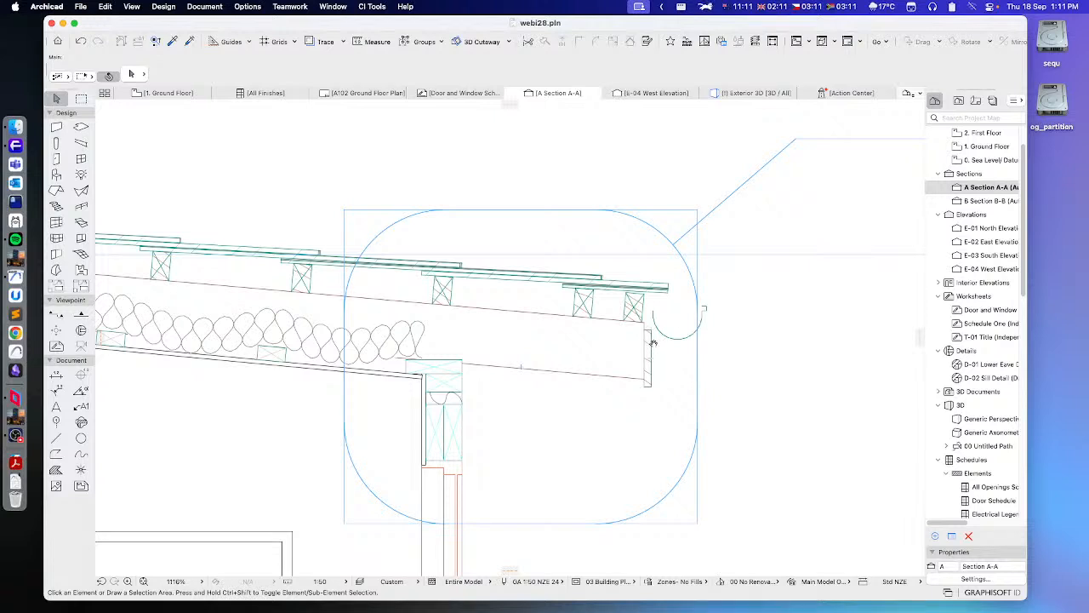
scroll(652, 342, "up", 2)
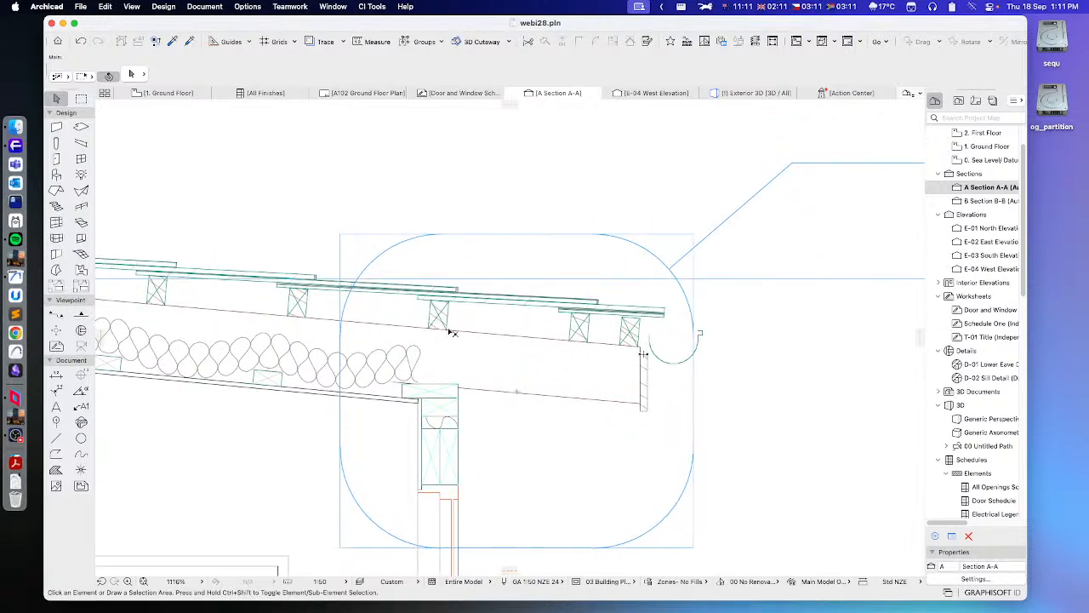
left_click(452, 296)
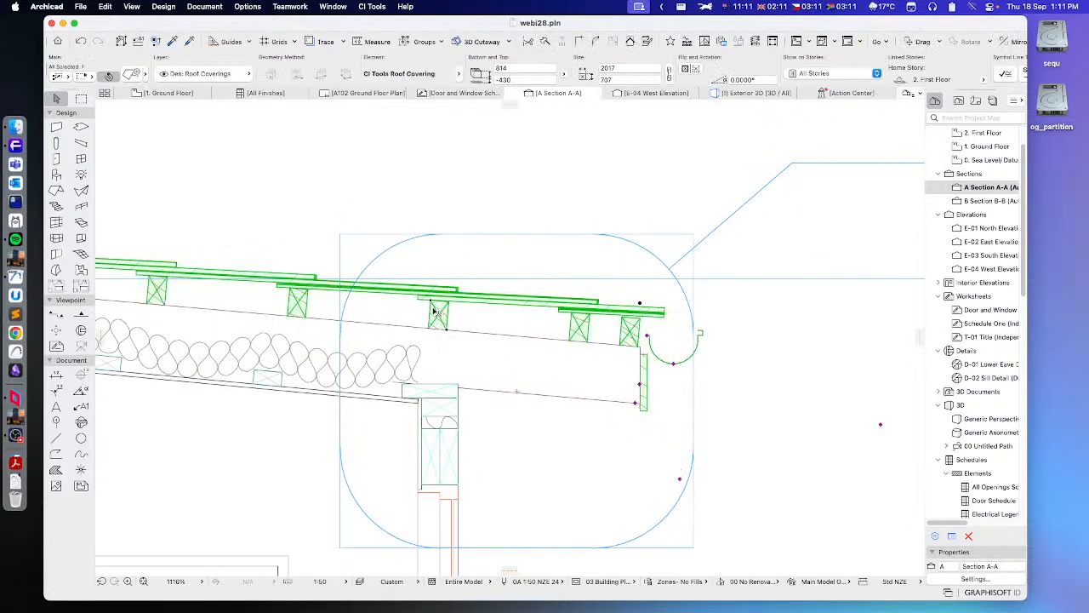
left_click(743, 294)
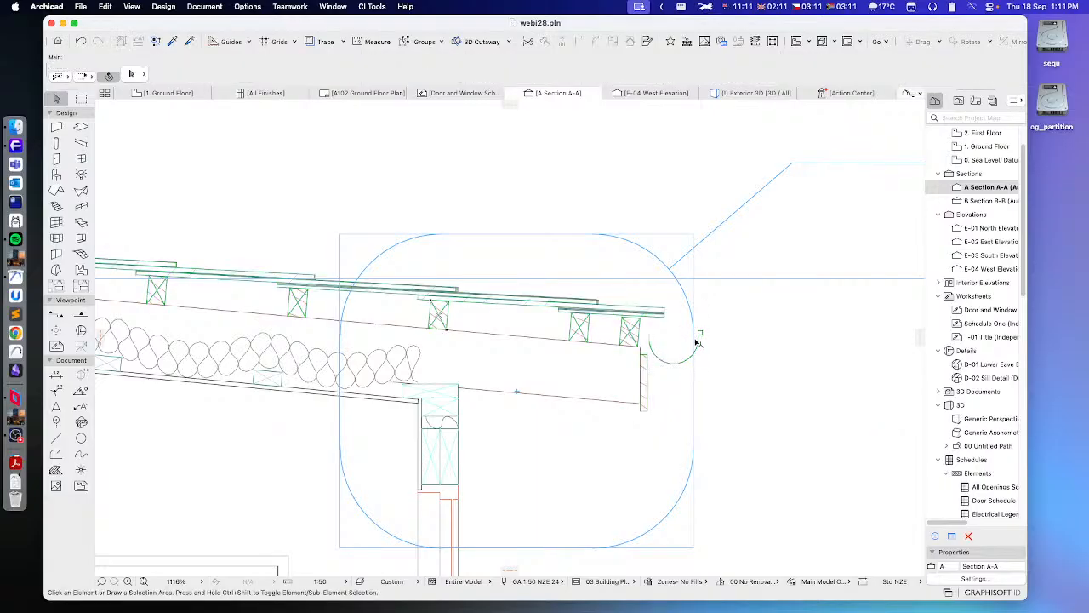
Examine the shingle and batten layout along the lower roof's slope in Section A-A.
scroll(516, 370, "down", 5)
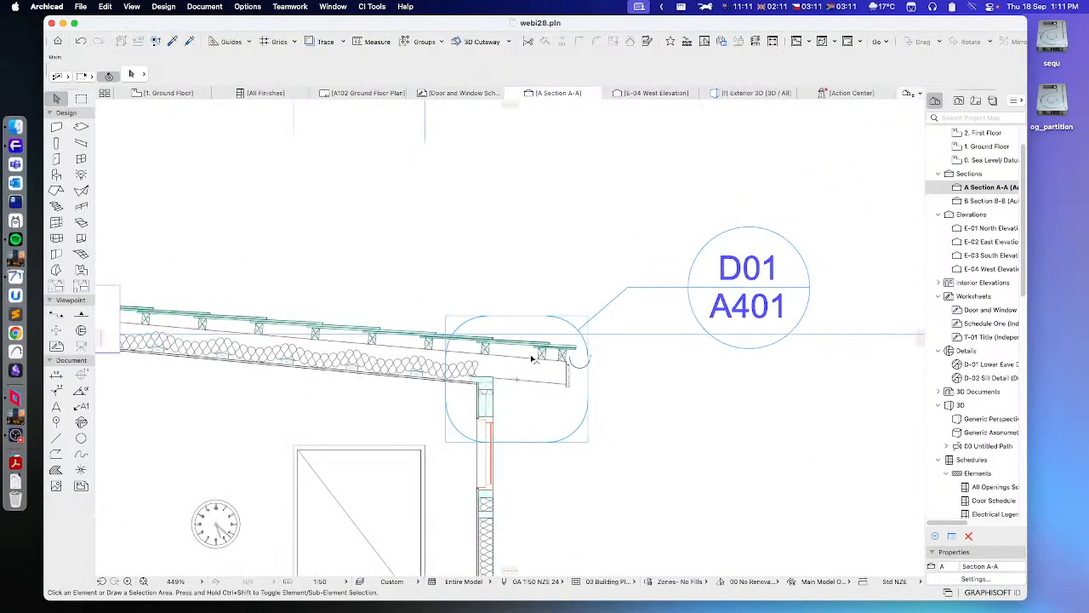
middle_click_drag(335, 349, 626, 397)
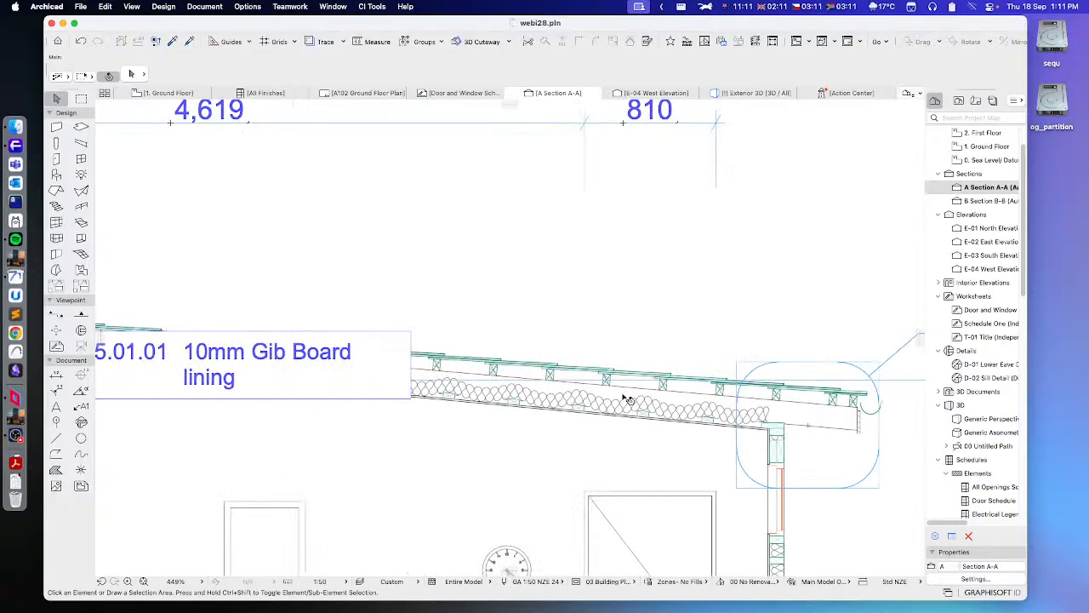
middle_click_drag(378, 387, 640, 405)
middle_click_drag(439, 405, 524, 403)
middle_click_drag(614, 407, 373, 373)
middle_click_drag(600, 390, 439, 393)
middle_click_drag(536, 393, 522, 348)
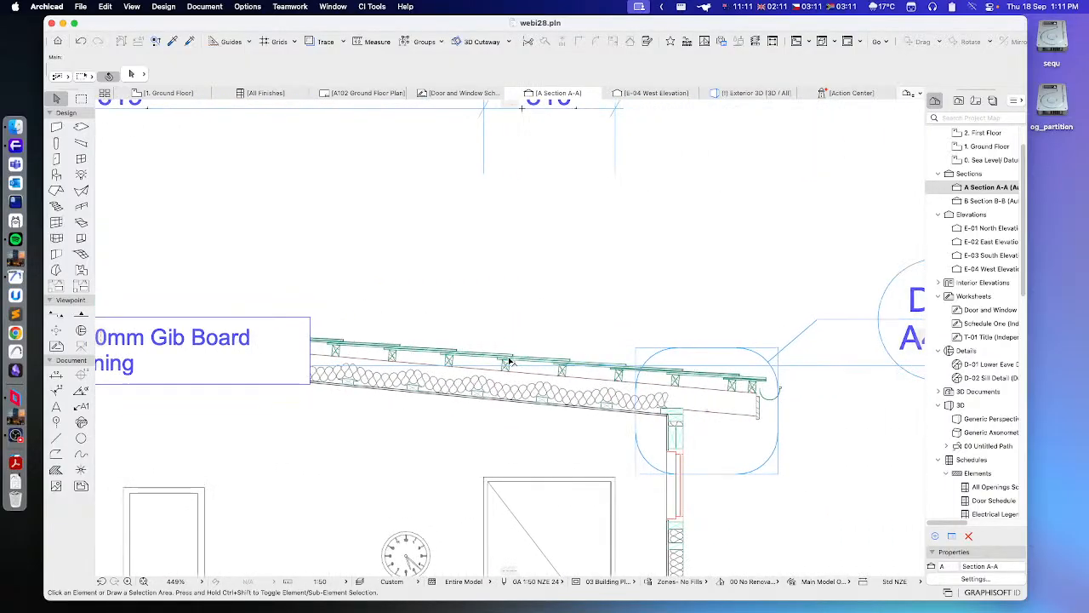
Set the lower roof covering's shingle dimensions B and C to 500 in its cladding settings.
left_click(511, 363)
scroll(596, 387, "up", 3)
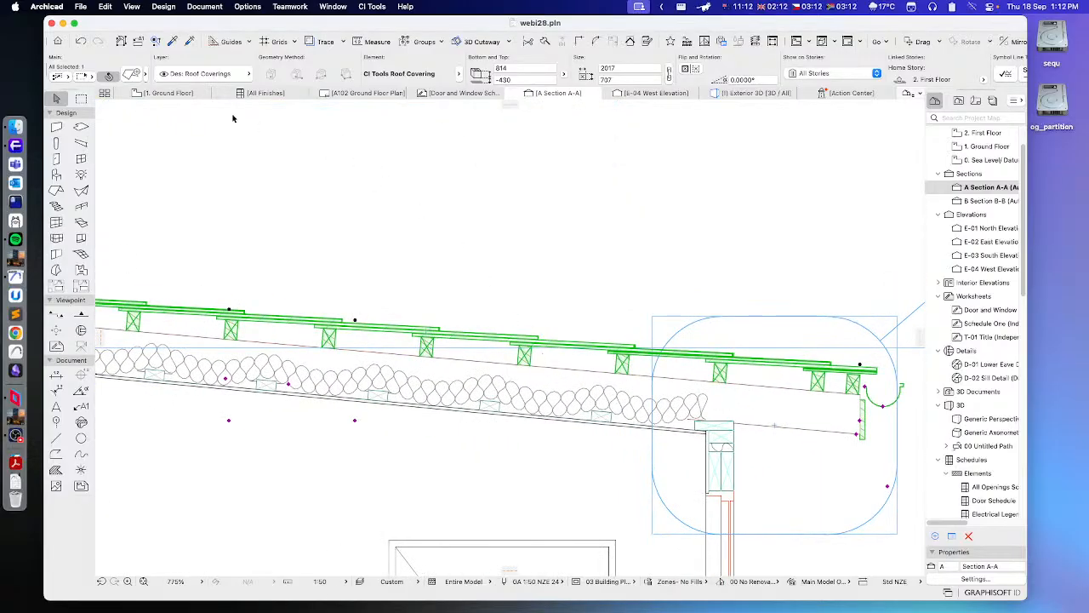
left_click(133, 74)
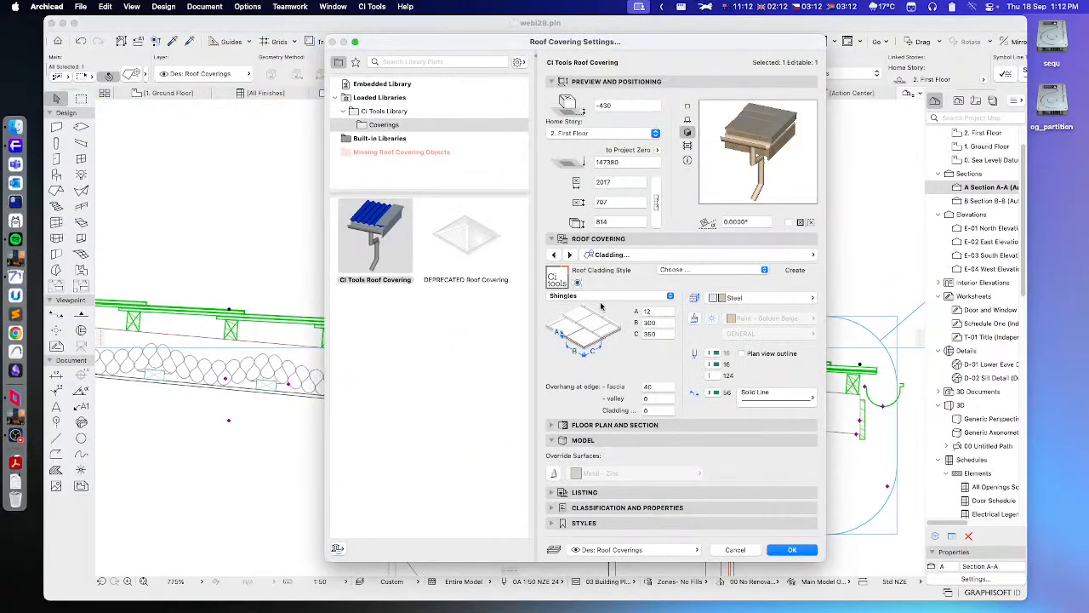
left_click(657, 323)
left_click(662, 334)
type("500")
left_click(669, 322)
type("500")
left_click(654, 311)
left_click(791, 550)
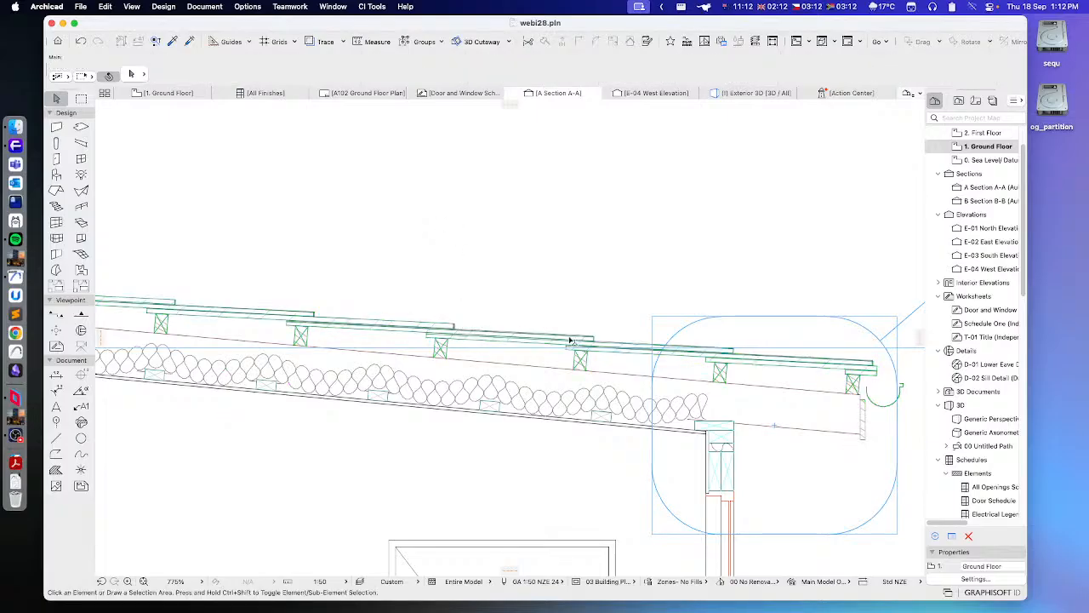
Inspect the resized shingles in Section A-A and from several angles in the exterior 3D view.
scroll(468, 326, "down", 4)
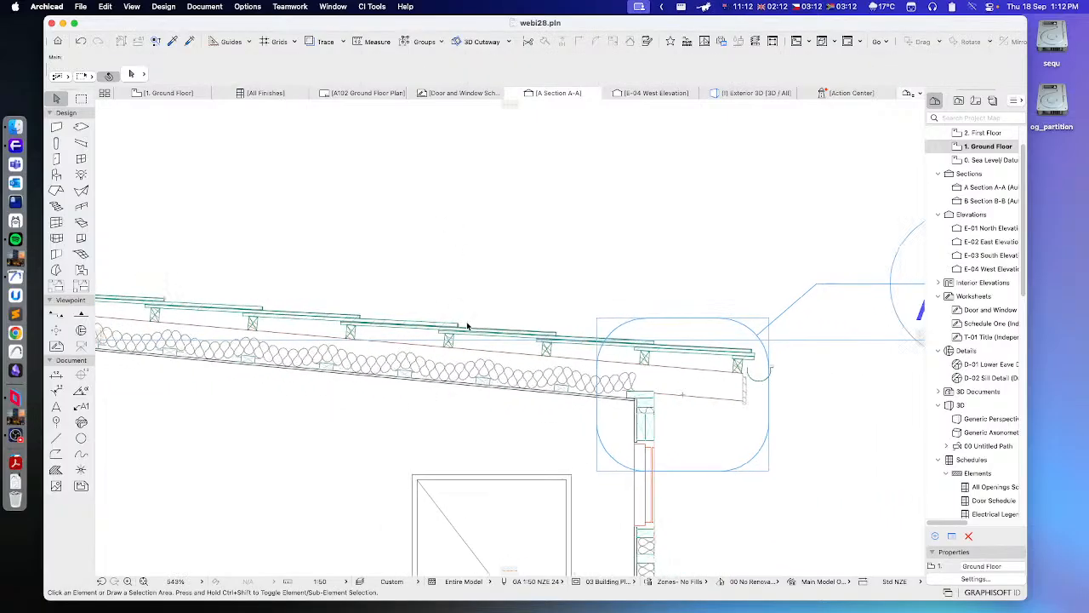
scroll(374, 320, "up", 1)
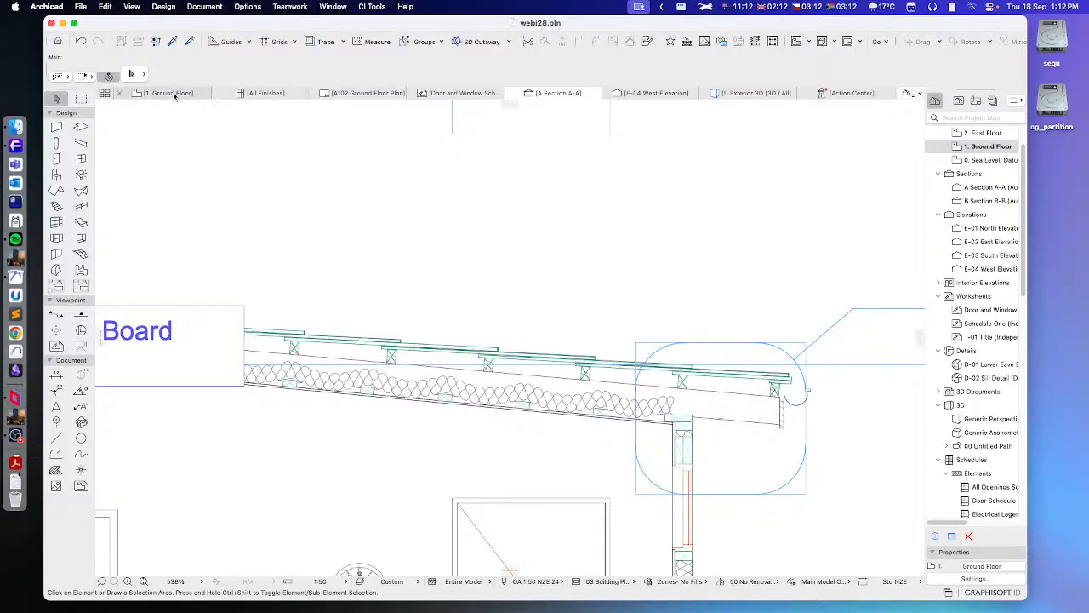
left_click(753, 93)
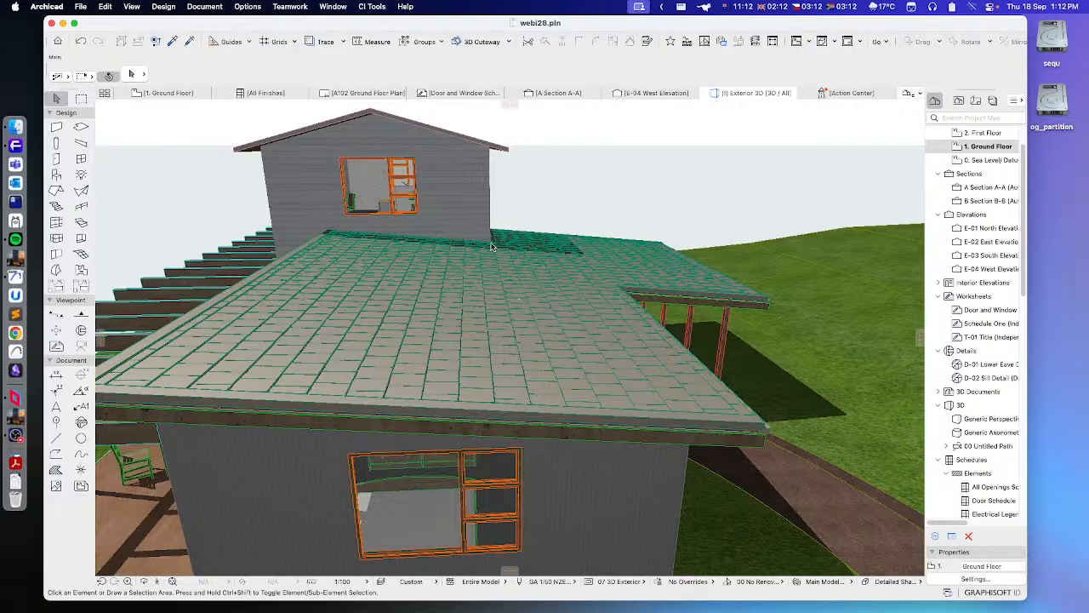
middle_click_drag(532, 166, 484, 265, "shift")
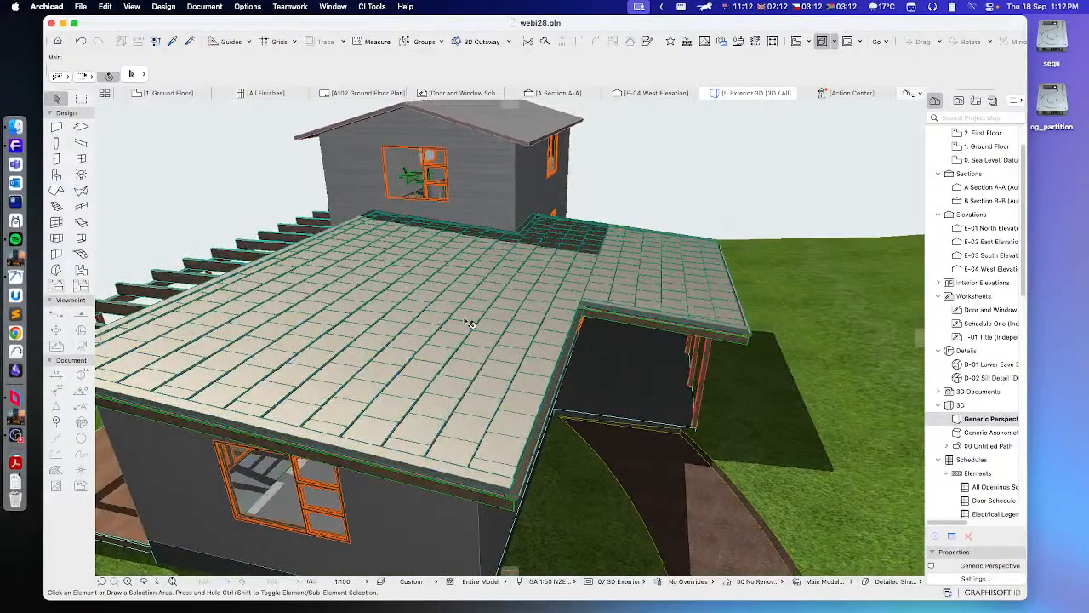
middle_click_drag(467, 323, 428, 275, "shift")
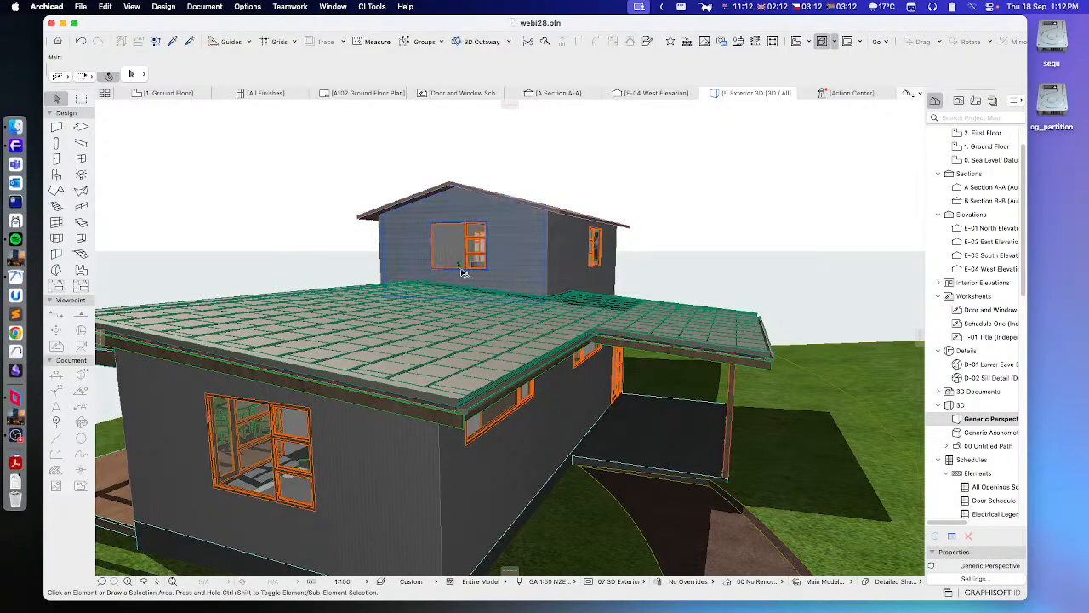
middle_click_drag(441, 281, 454, 298, "shift")
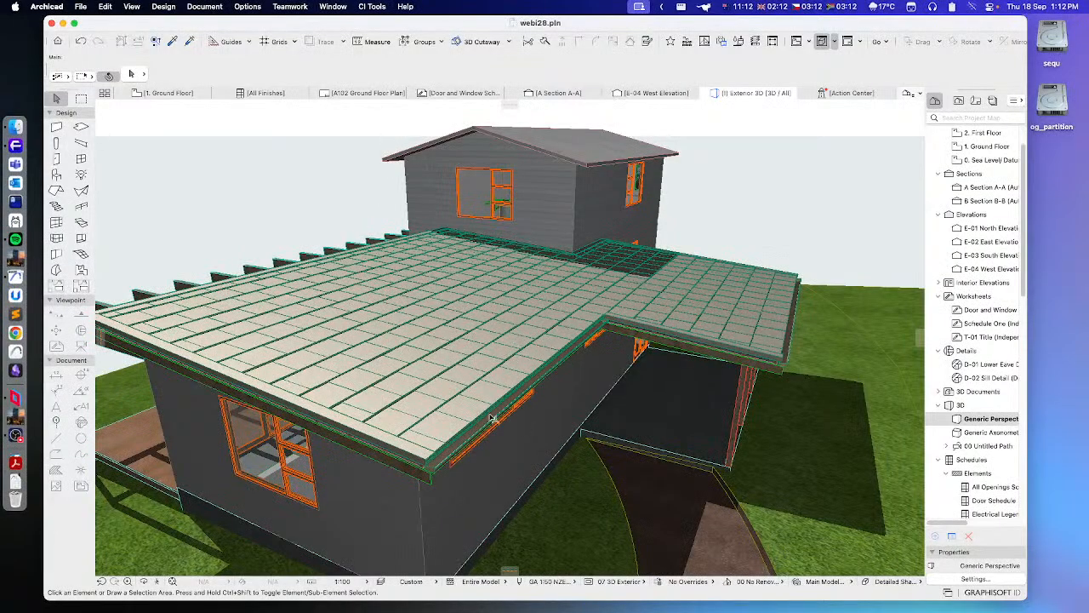
middle_click_drag(508, 428, 438, 407, "shift")
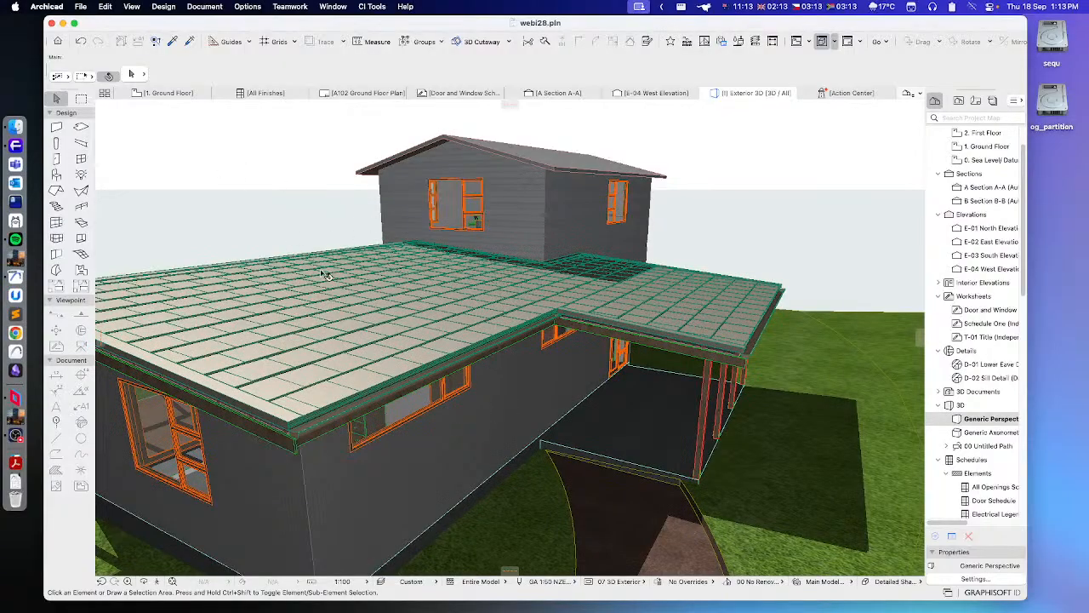
Load the saved 1. Main FP view and switch to the First Floor story plan at the lower roof covering.
left_click(174, 93)
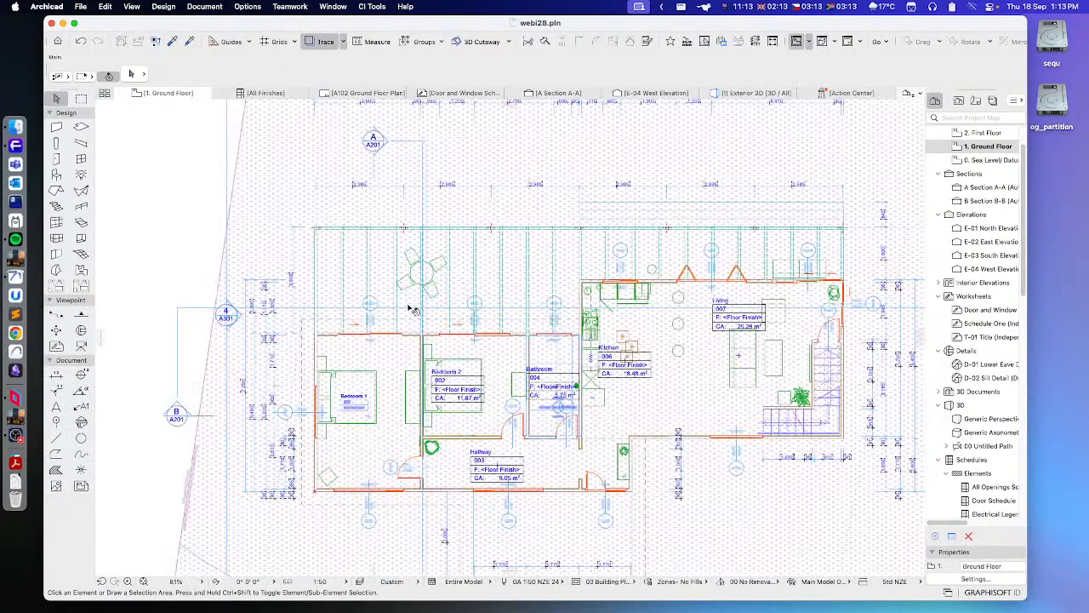
scroll(1001, 199, "up", 2)
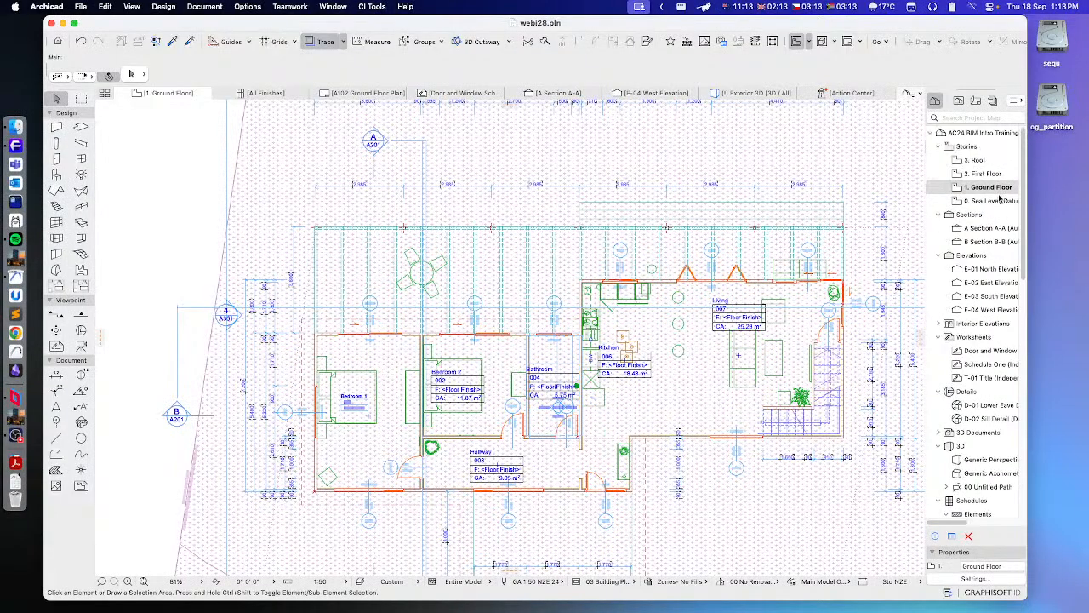
double_click(980, 174)
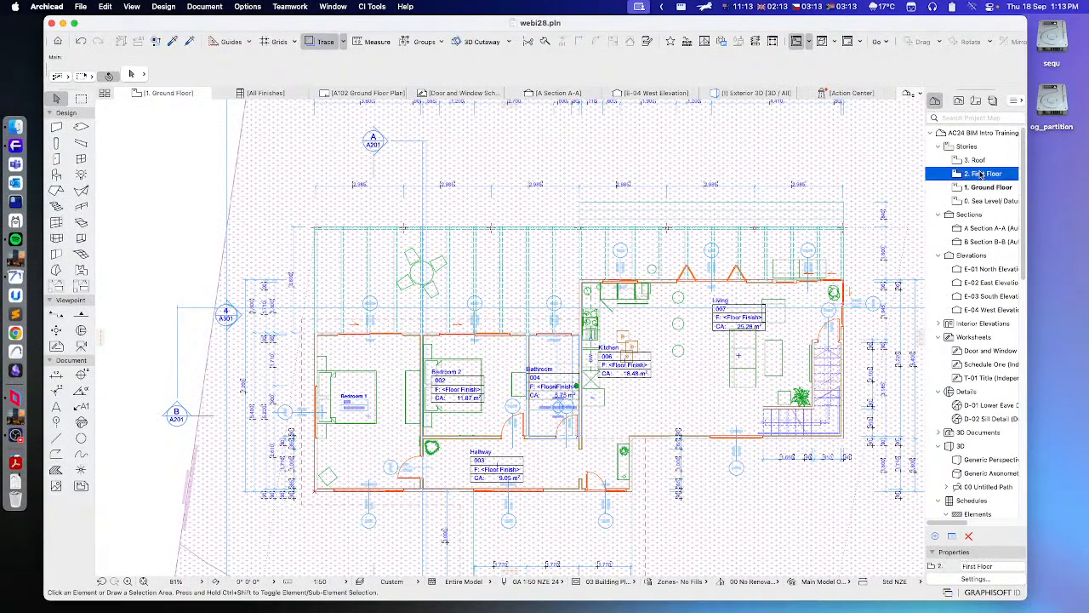
left_click(962, 103)
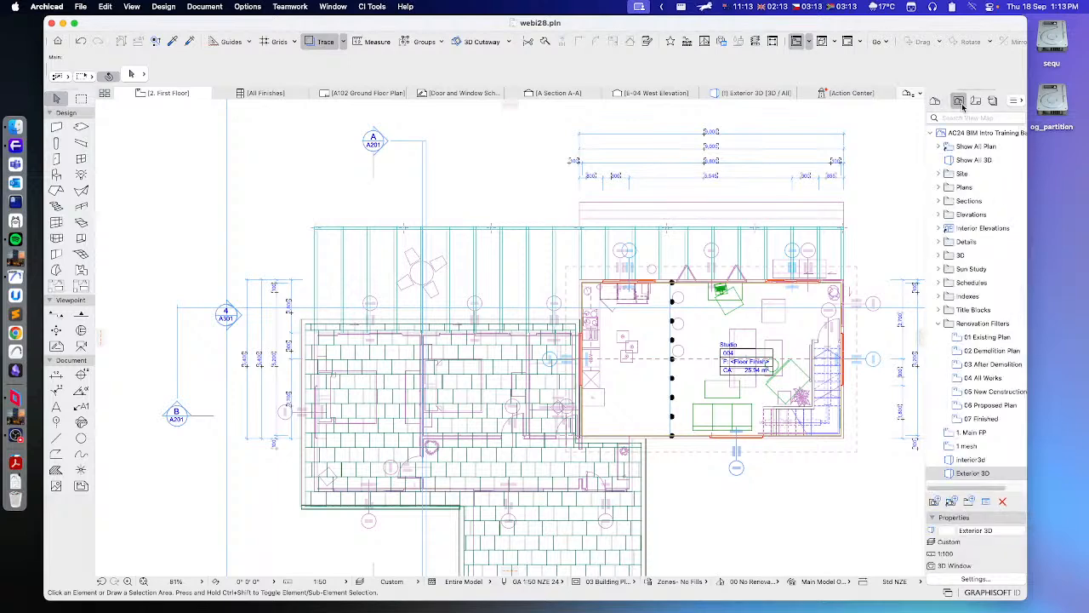
double_click(970, 433)
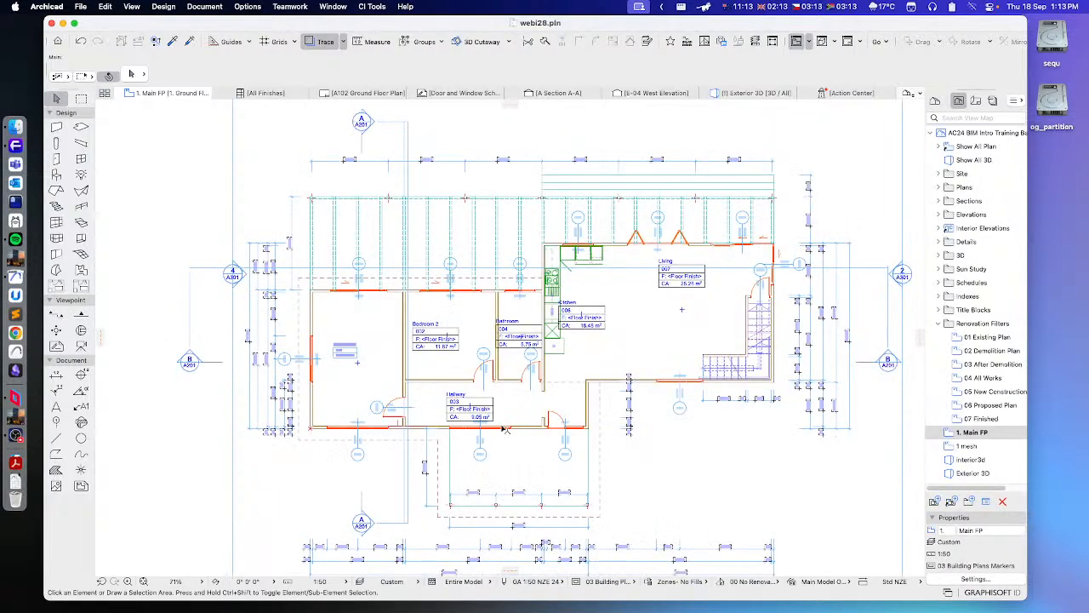
scroll(575, 437, "up", 5)
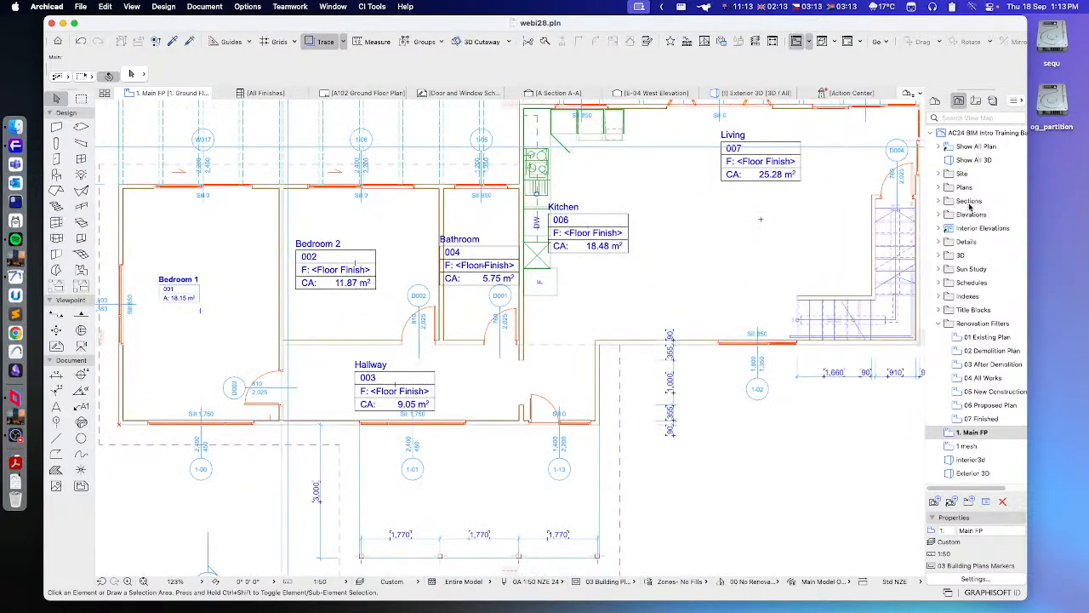
left_click(936, 100)
double_click(977, 174)
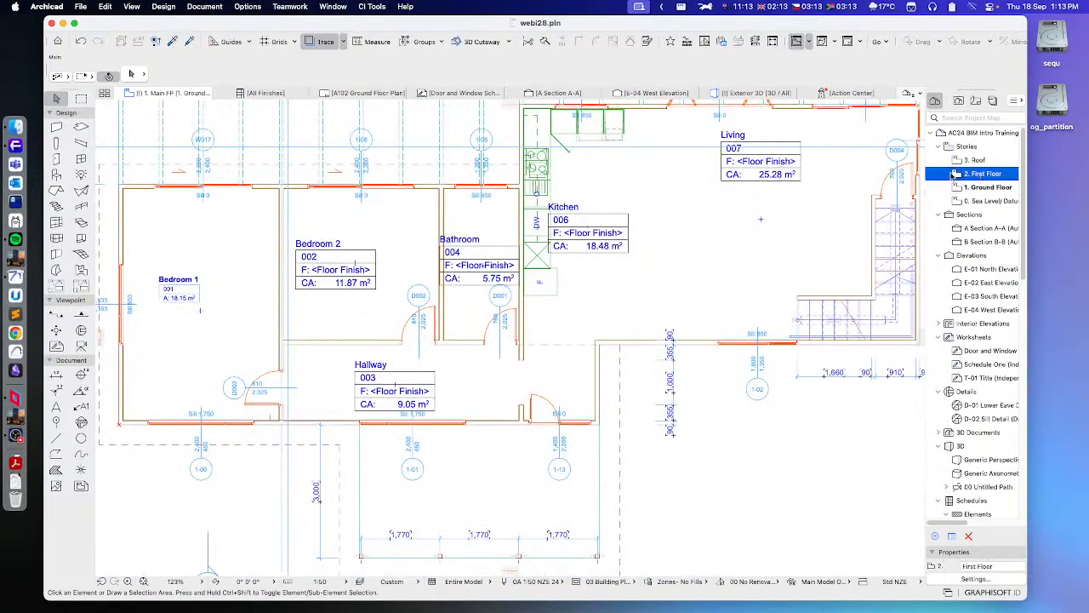
scroll(494, 285, "left", 5)
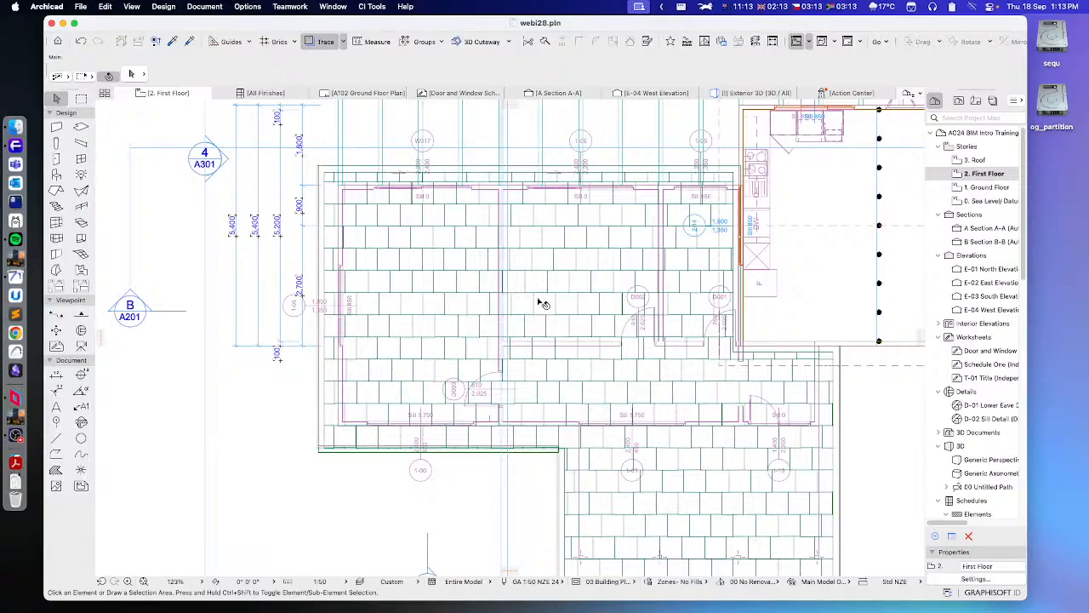
scroll(536, 280, "down", 3)
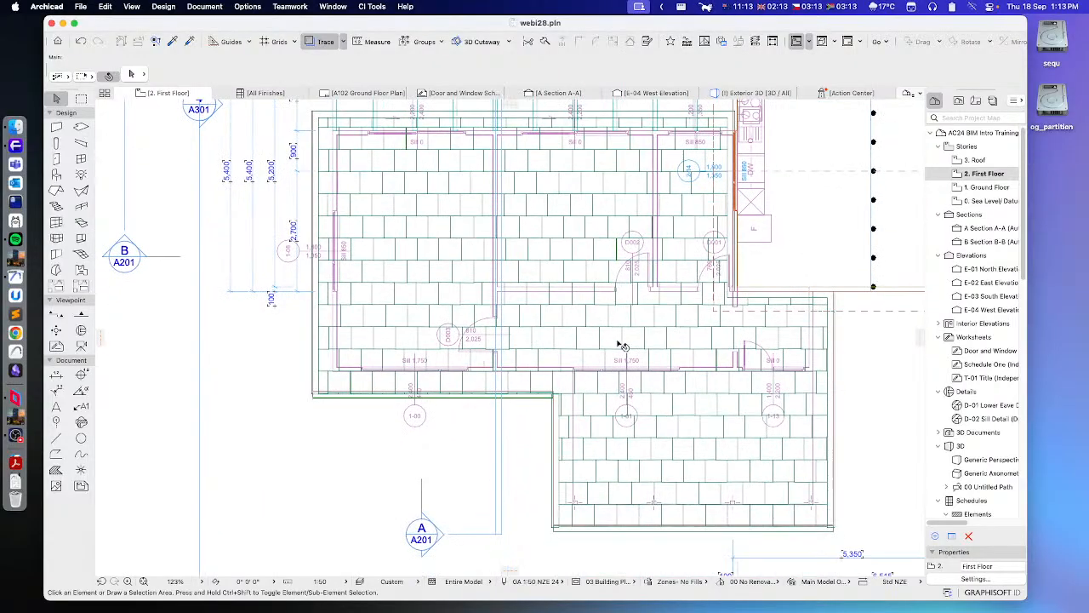
Select the roof covering and add a downpipe near the outer left corner of its shorter, set-back eave.
left_click(557, 228)
scroll(602, 346, "up", 3)
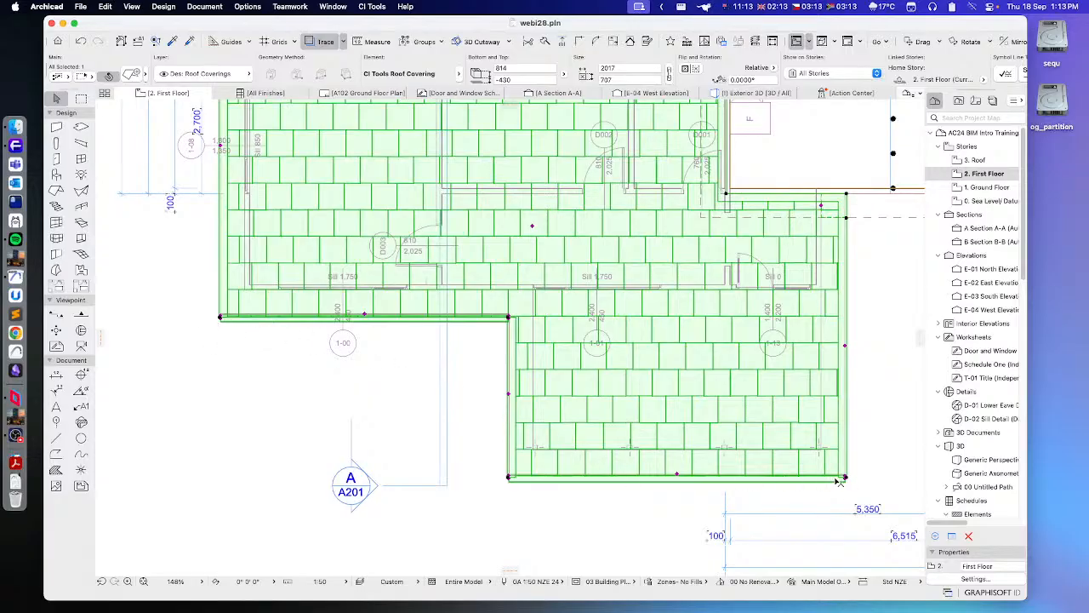
scroll(213, 314, "up", 10)
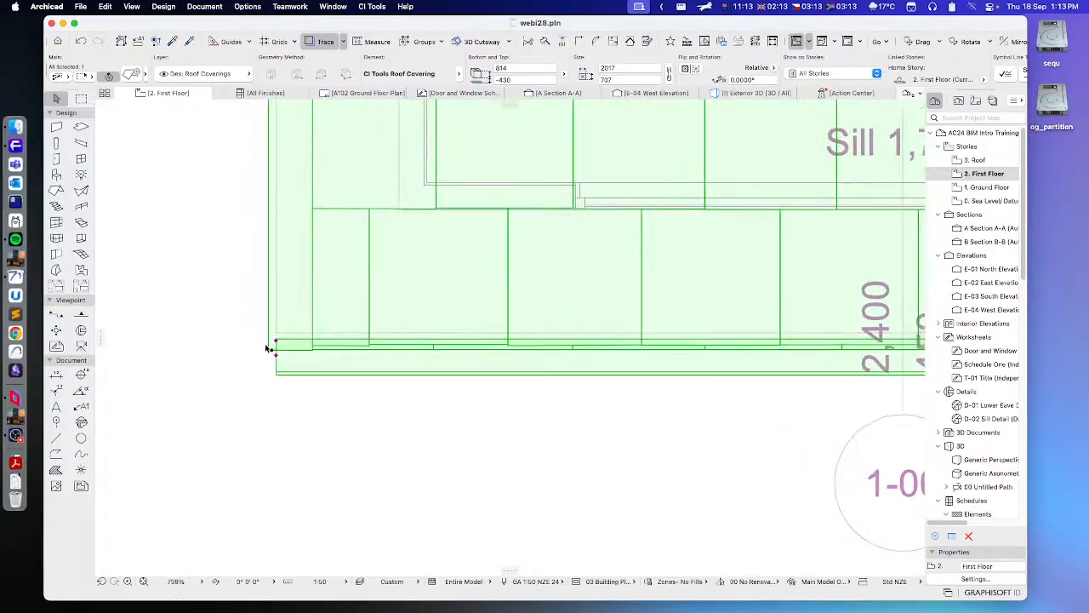
left_click(275, 353)
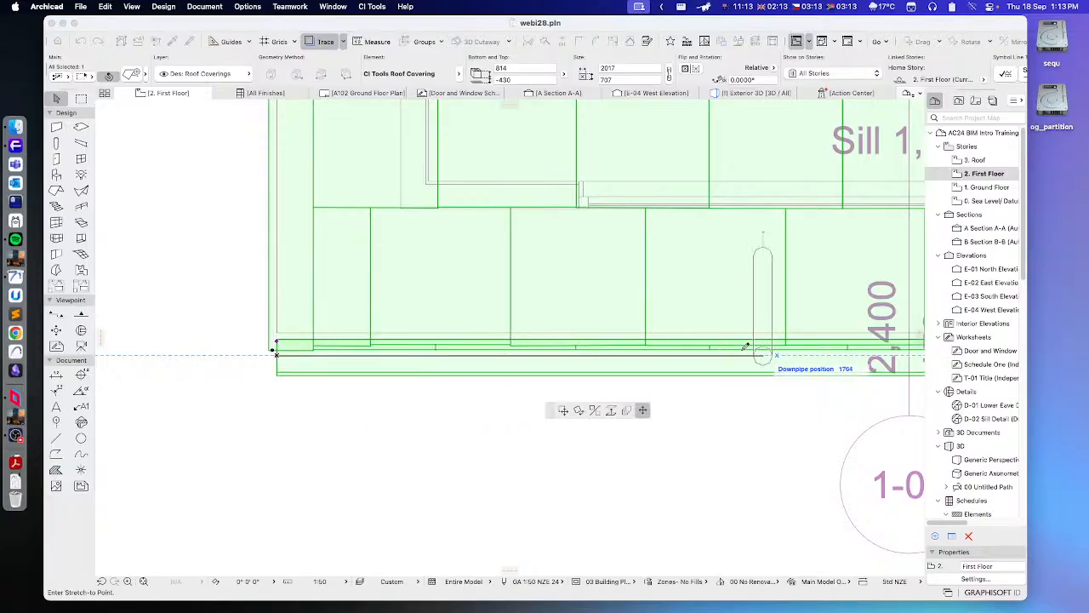
scroll(497, 357, "down", 3)
middle_click_drag(496, 357, 421, 365)
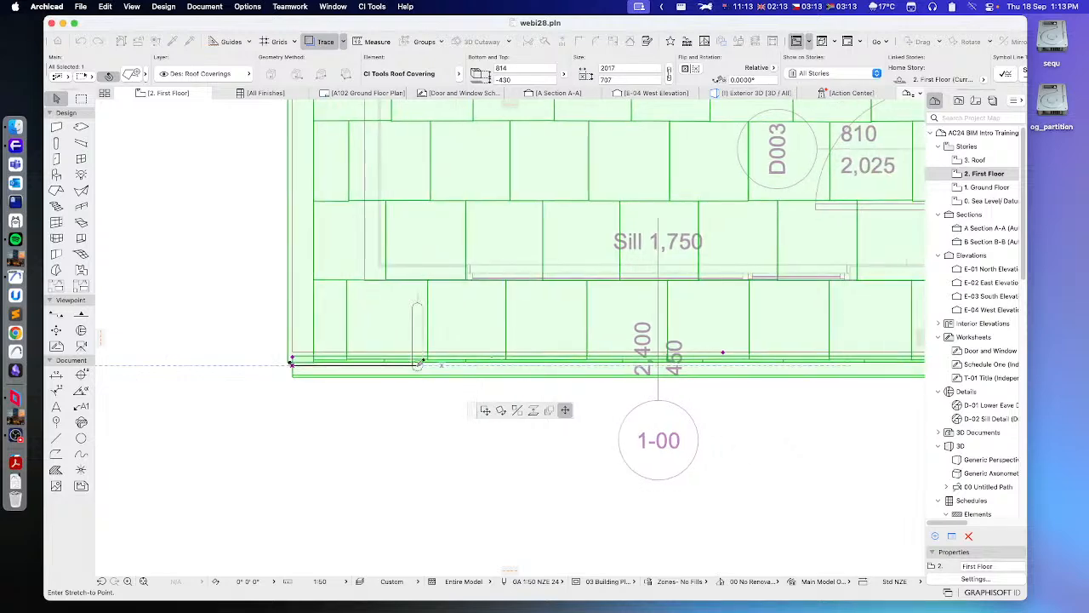
left_click(416, 361)
scroll(419, 360, "down", 2)
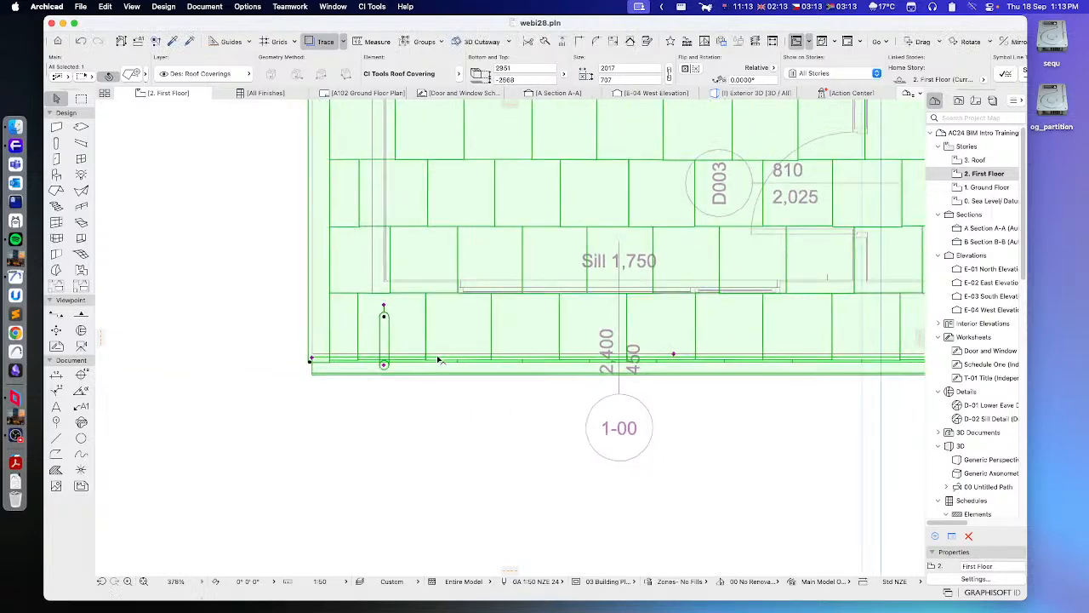
Add a downpipe to the set-back eave's gutter about 350 mm from the inner corner of the roof.
middle_click_drag(542, 341, 450, 347)
scroll(686, 367, "up", 1)
scroll(686, 369, "up", 2)
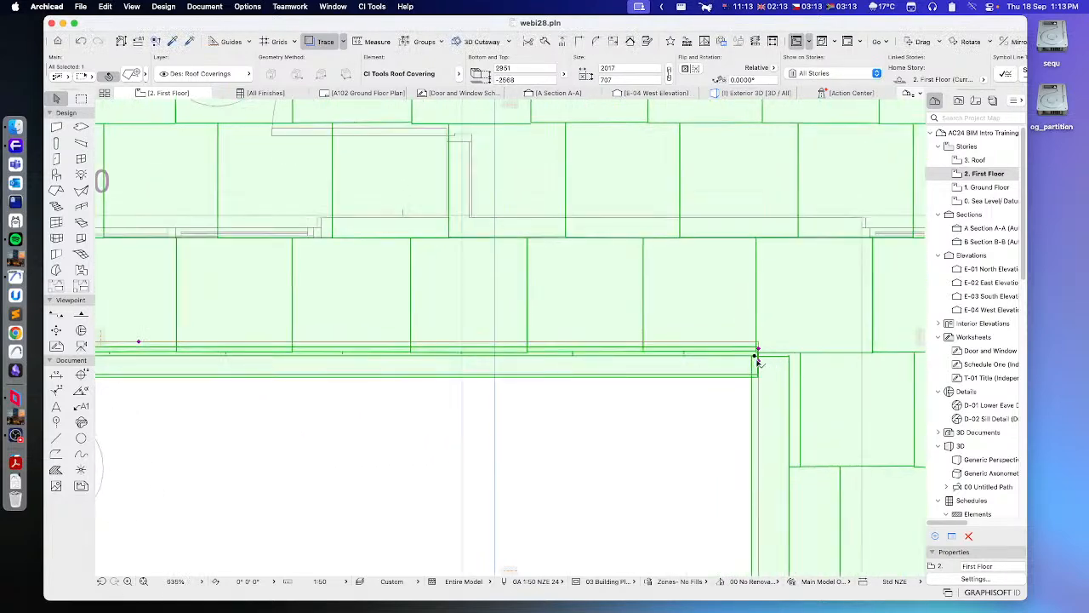
left_click(759, 361)
left_click(679, 361)
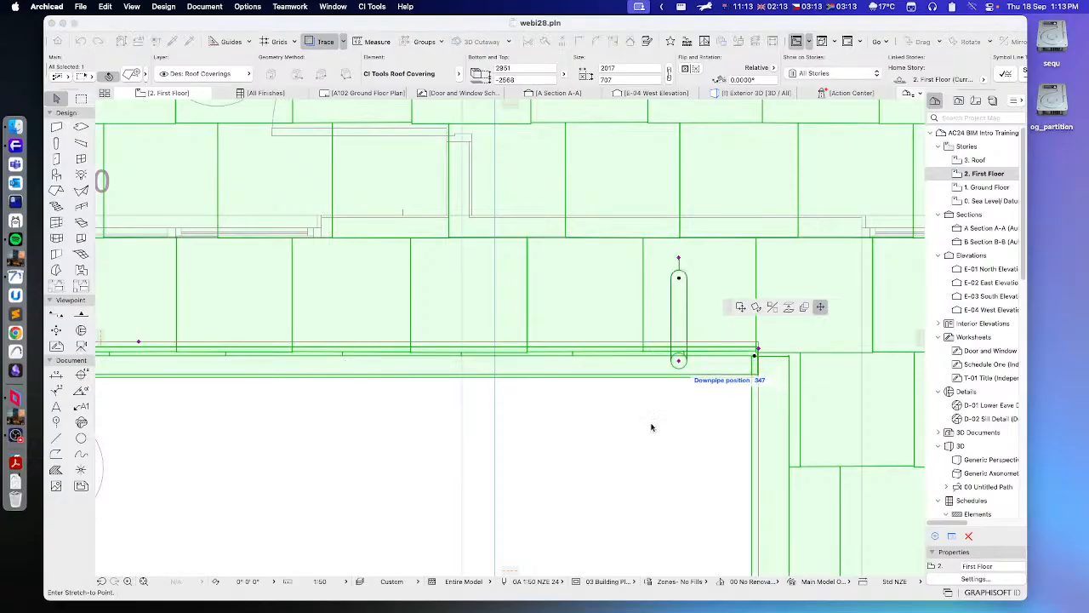
Add a downpipe to the projecting porch roof's eave about 510 mm from its left corner.
scroll(653, 428, "down", 4)
scroll(663, 431, "down", 1)
middle_click_drag(735, 491, 453, 268)
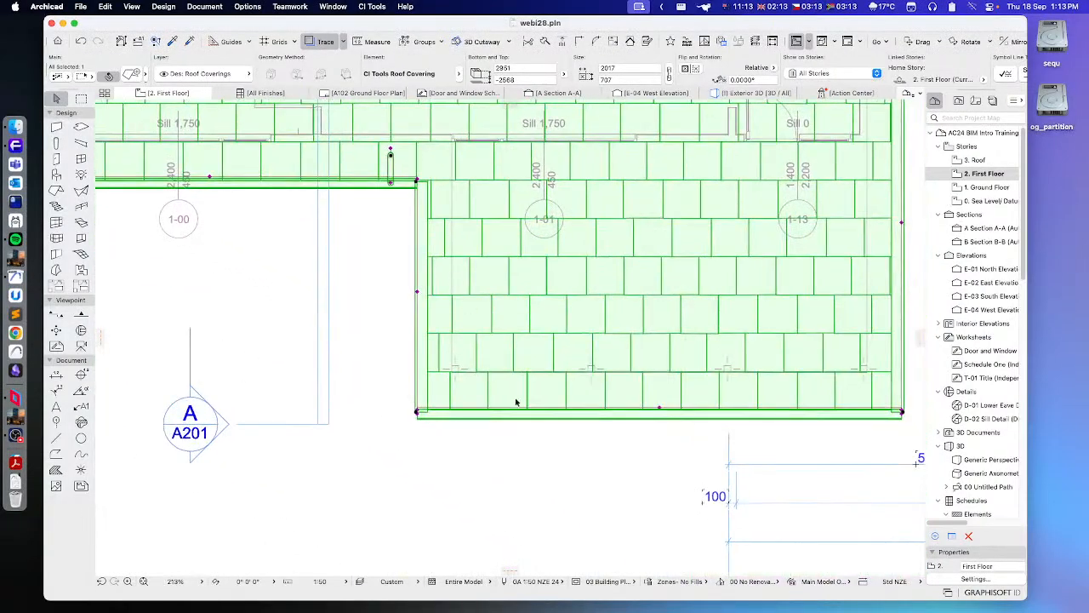
scroll(515, 414, "up", 3)
left_click(346, 406)
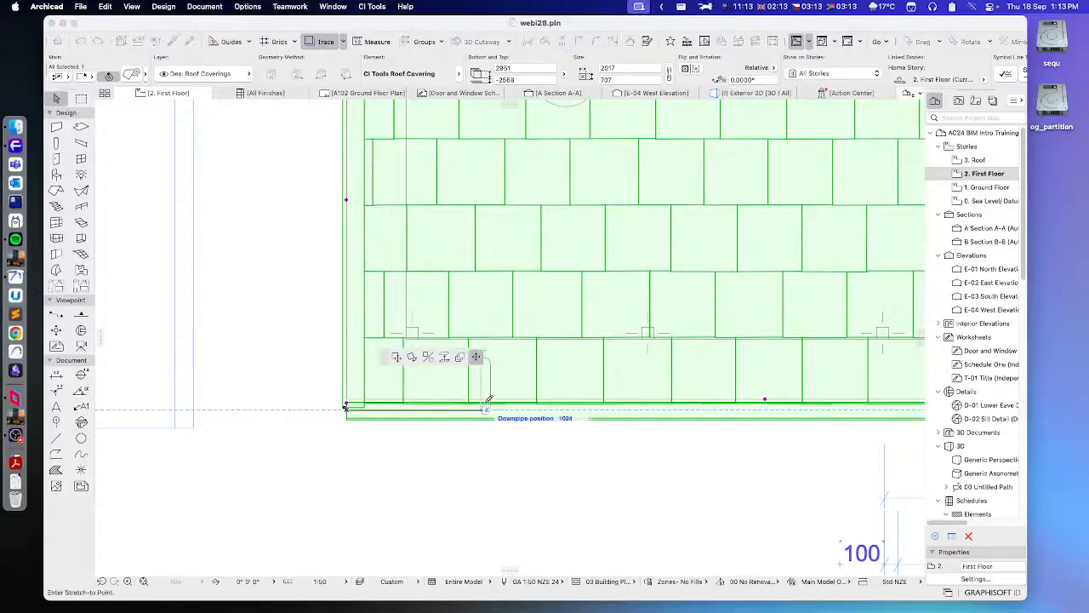
left_click(415, 407)
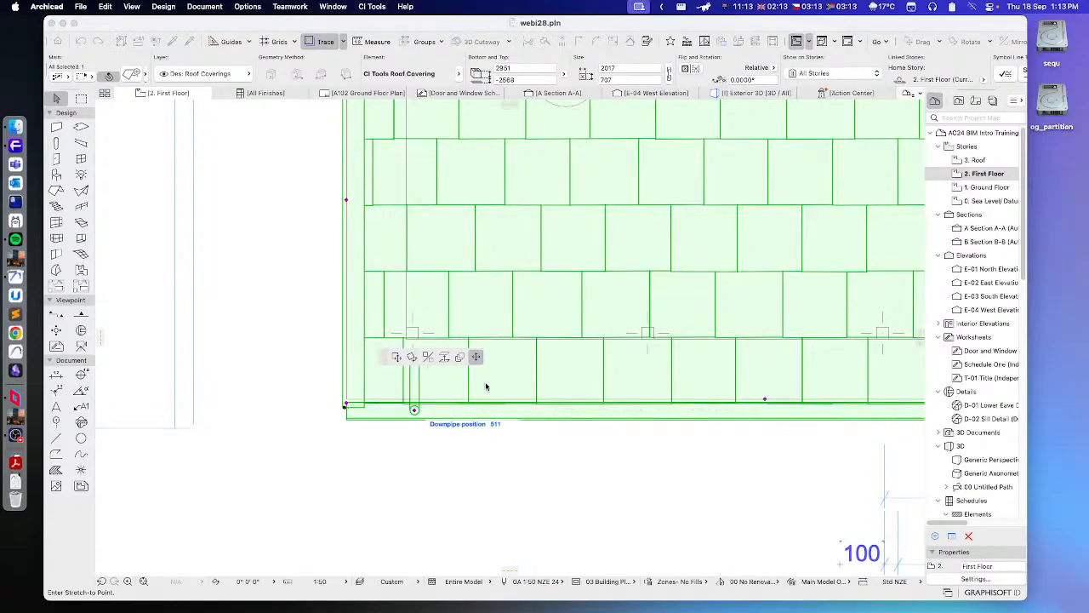
Add a downpipe near the right corner of the projecting porch roof's eave, in line with the end post.
scroll(386, 182, "down", 2)
scroll(518, 323, "right", 5)
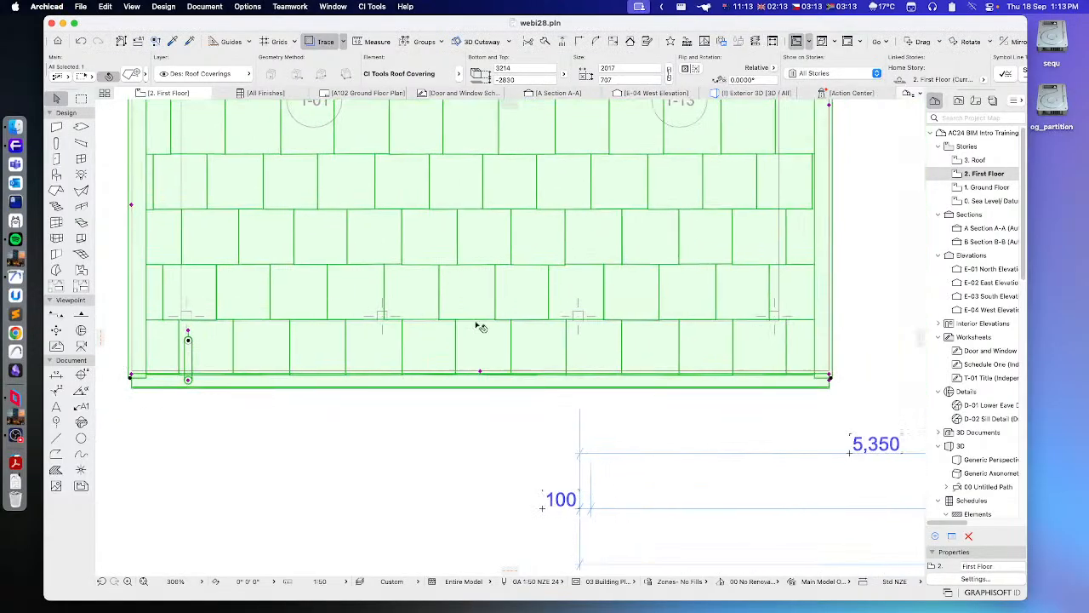
left_click(782, 388)
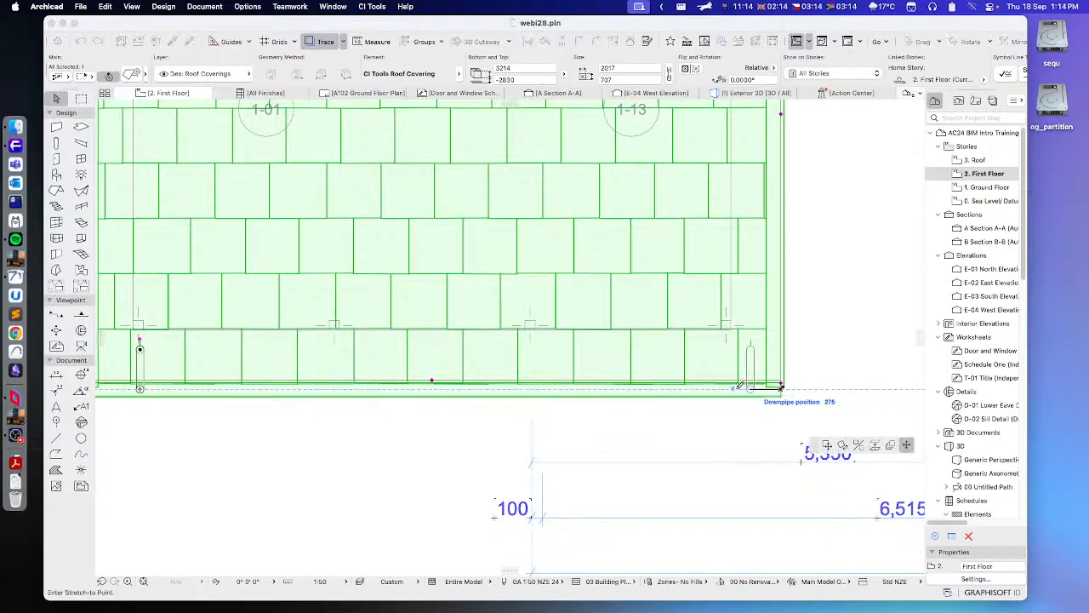
left_click(726, 385)
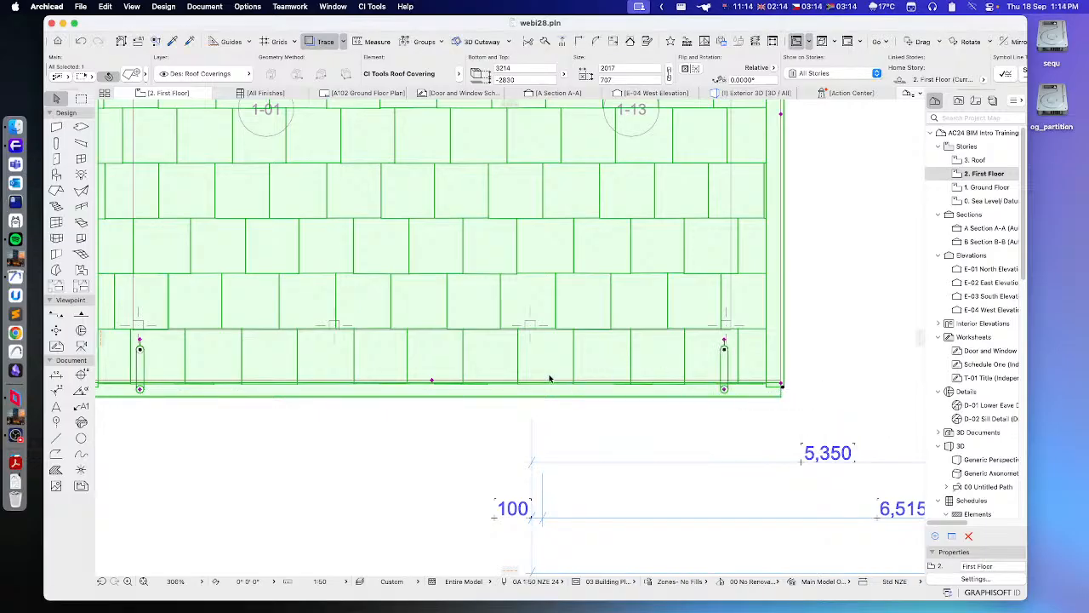
Inspect the new downpipes along both lower roof eaves in 3D, especially the one at the outer corner of the set-back eave.
scroll(553, 377, "down", 10)
left_click(344, 429)
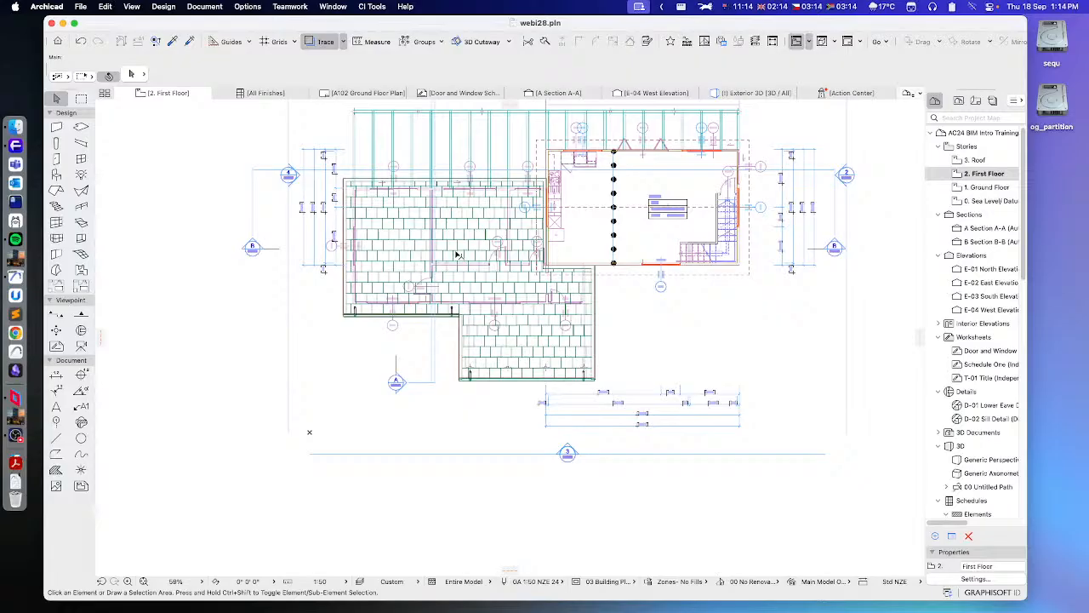
left_click(744, 93)
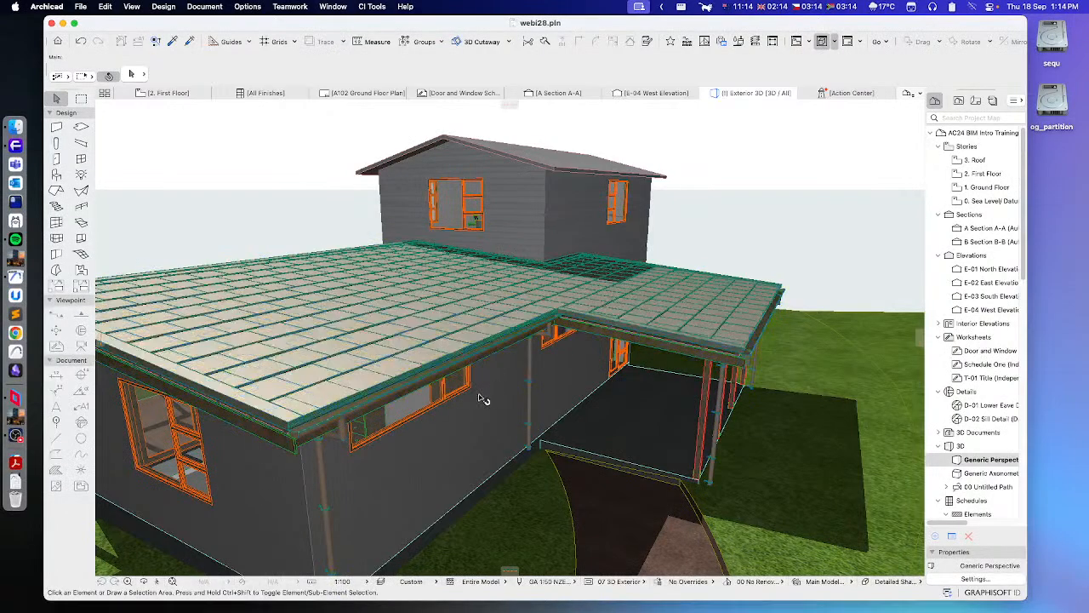
middle_click_drag(479, 396, 486, 282, "shift")
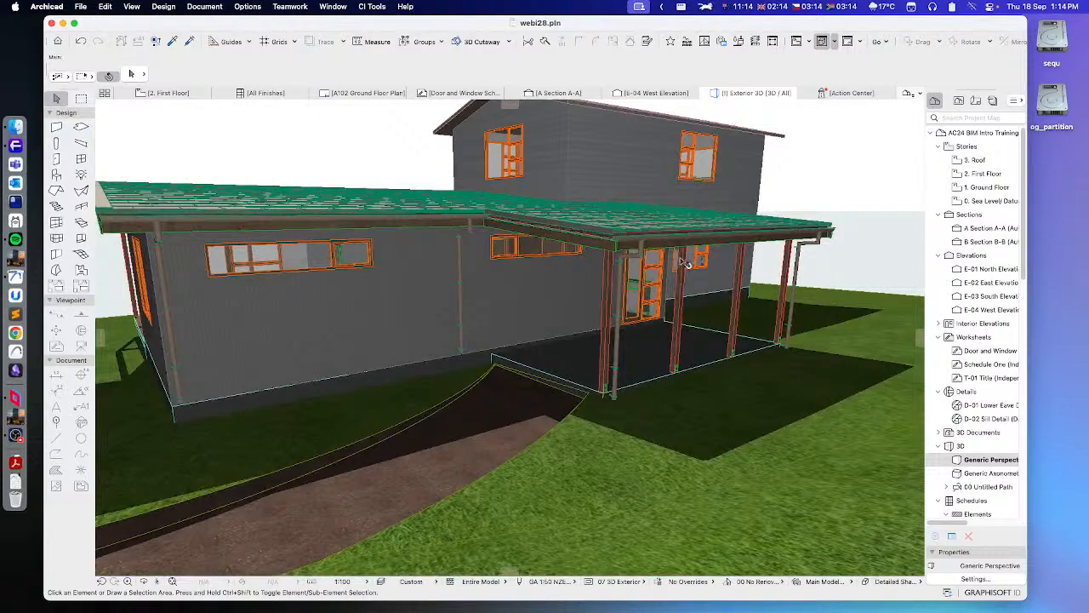
middle_click_drag(497, 326, 330, 318, "shift")
left_click(255, 282)
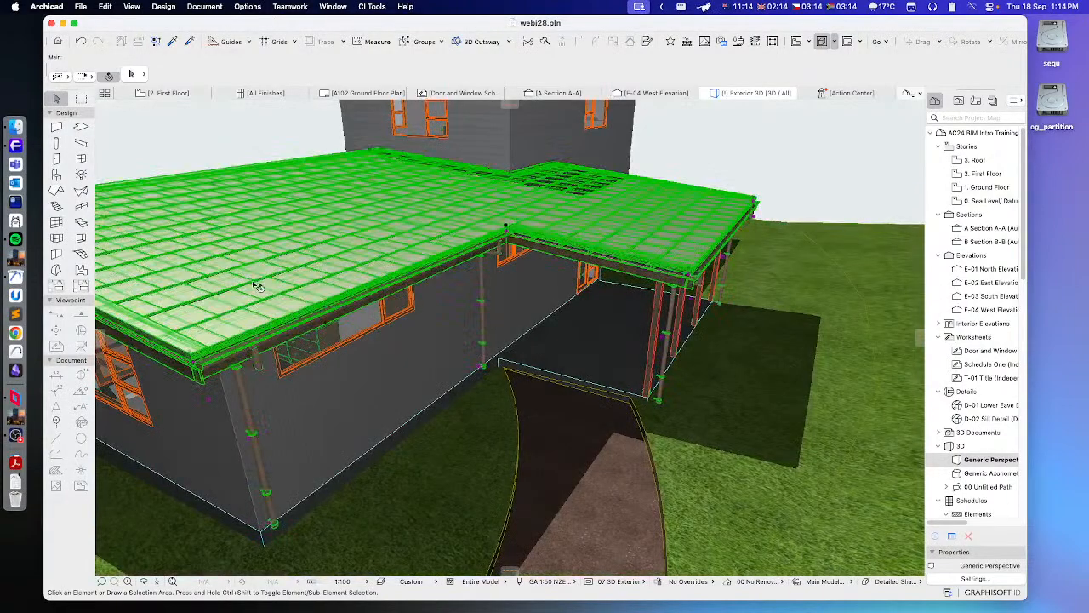
middle_click_drag(238, 428, 385, 313, "shift")
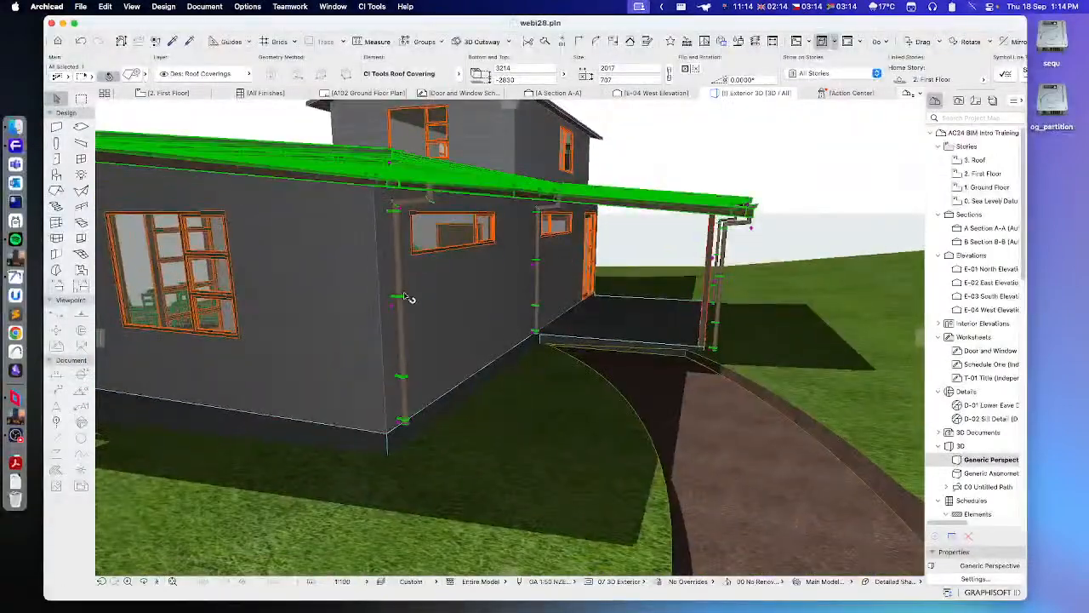
scroll(385, 314, "up", 3)
scroll(386, 314, "up", 3)
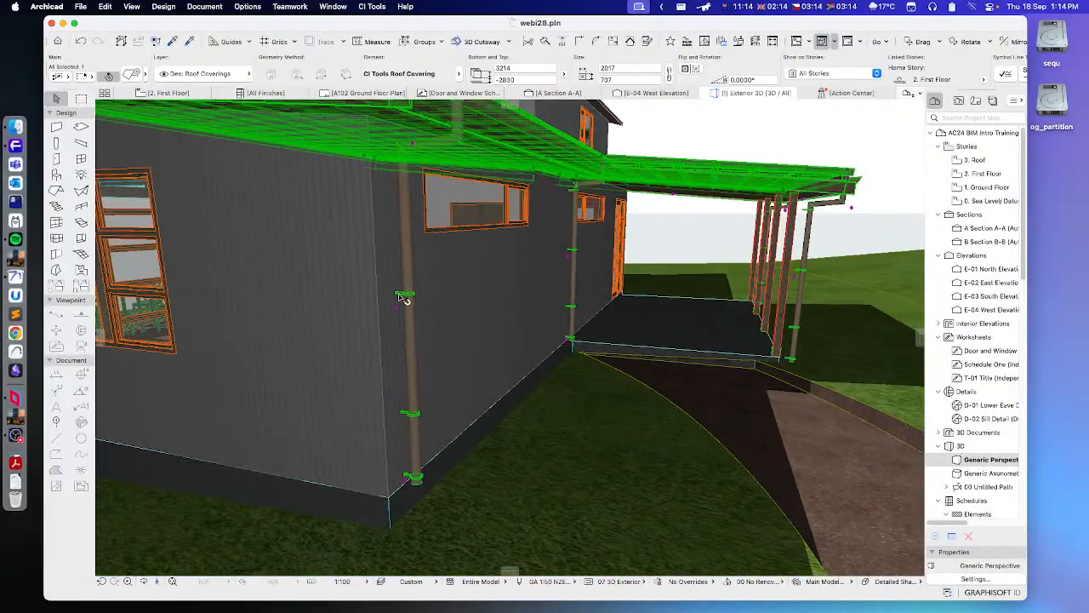
middle_click_drag(394, 266, 412, 205, "shift")
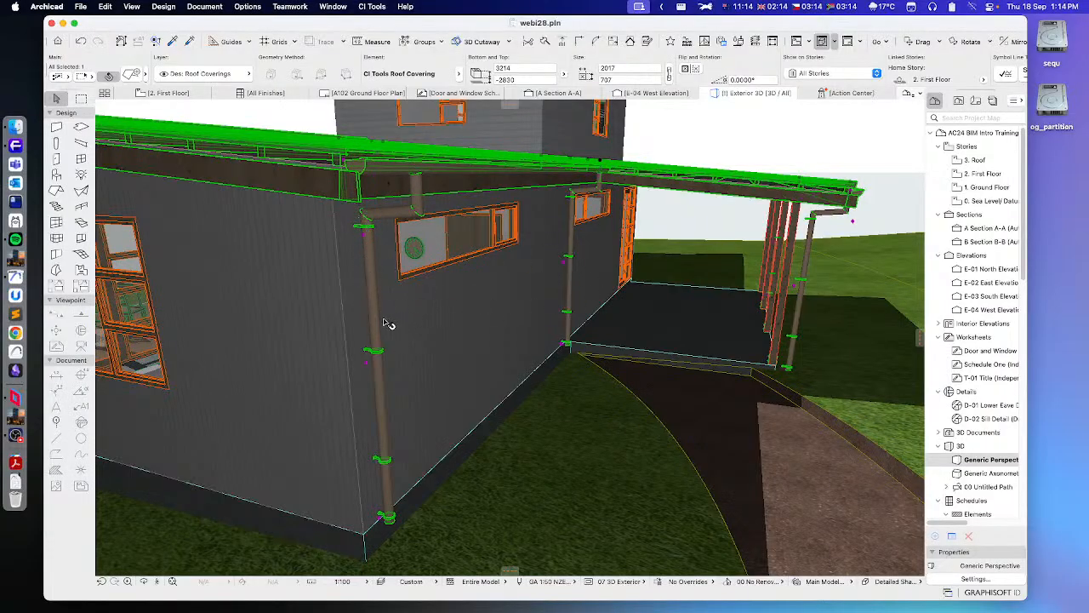
middle_click_drag(389, 323, 452, 306, "shift")
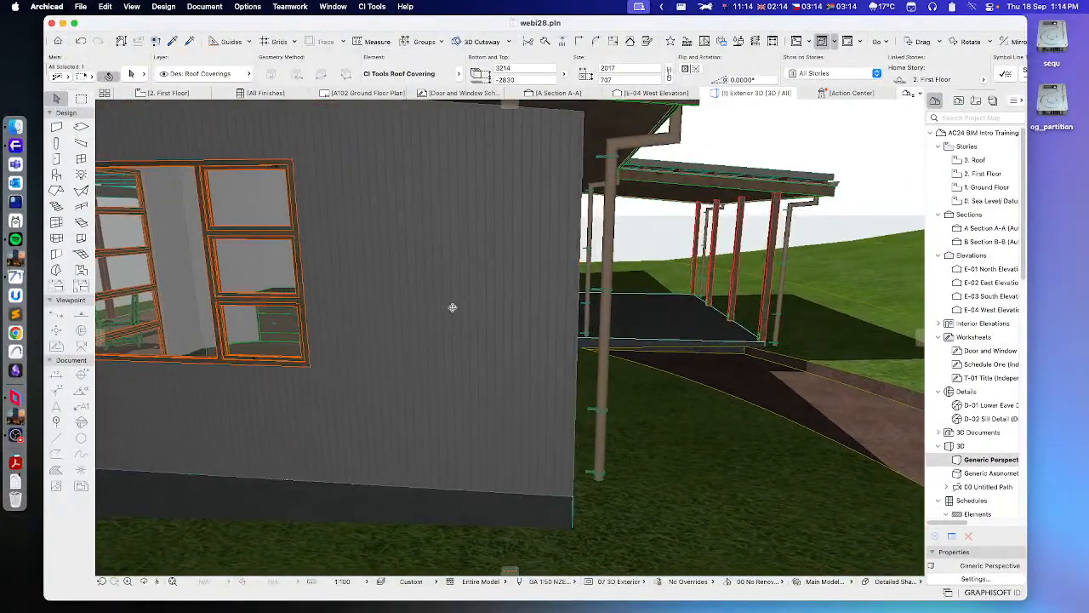
middle_click_drag(595, 307, 497, 331, "shift")
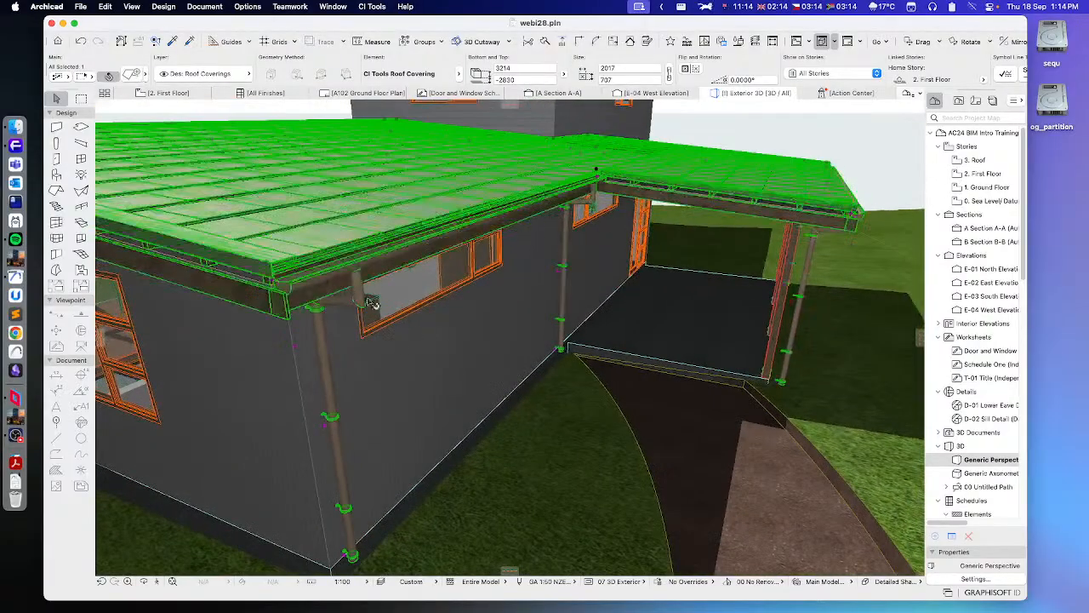
On the First Floor plan, move the set-back eave's outer-corner downpipe onto the wall face, with a distance to wall of about 633 mm.
left_click(188, 94)
scroll(383, 349, "up", 3)
scroll(358, 323, "up", 2)
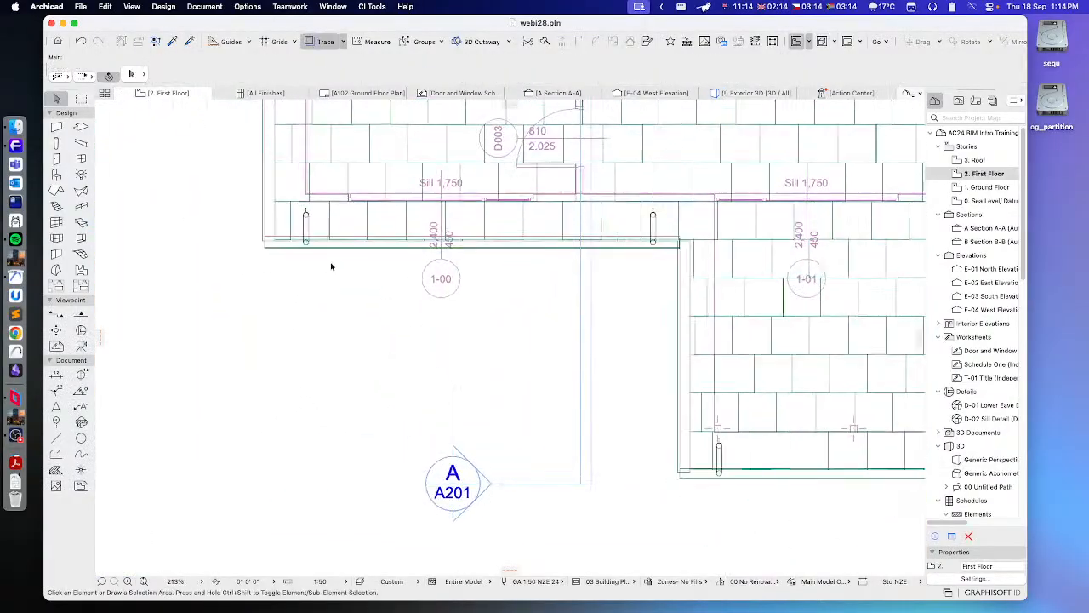
middle_click_drag(313, 228, 345, 264)
left_click(345, 262)
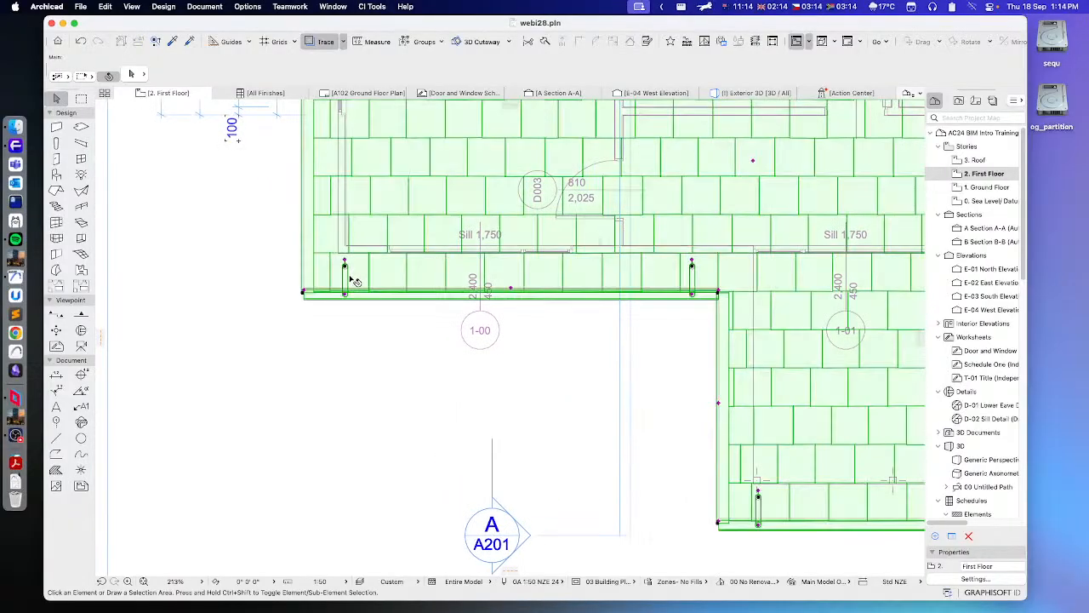
left_click(344, 262)
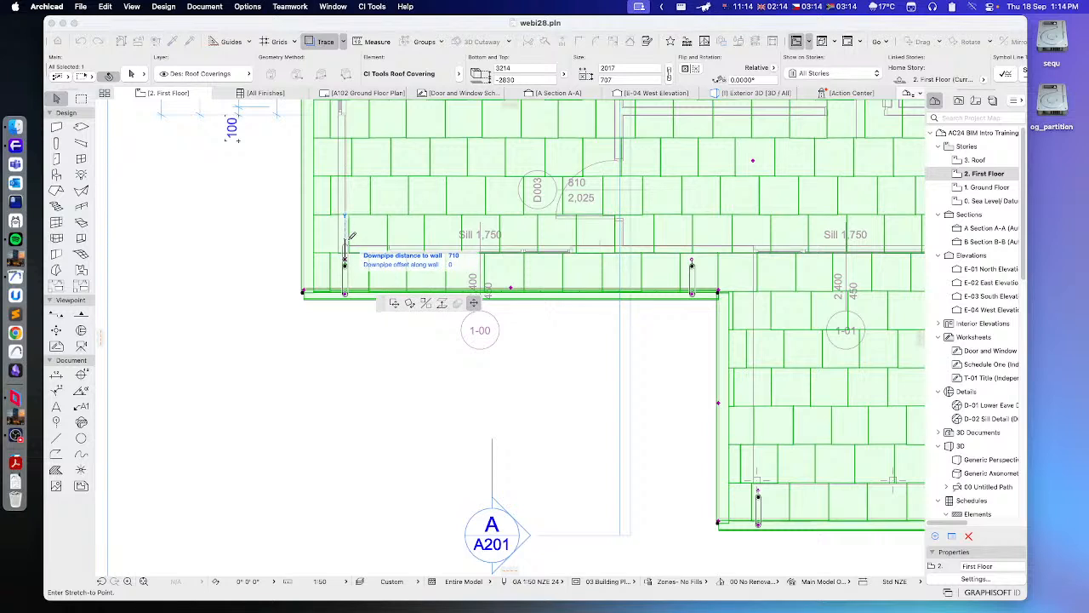
left_click(346, 245)
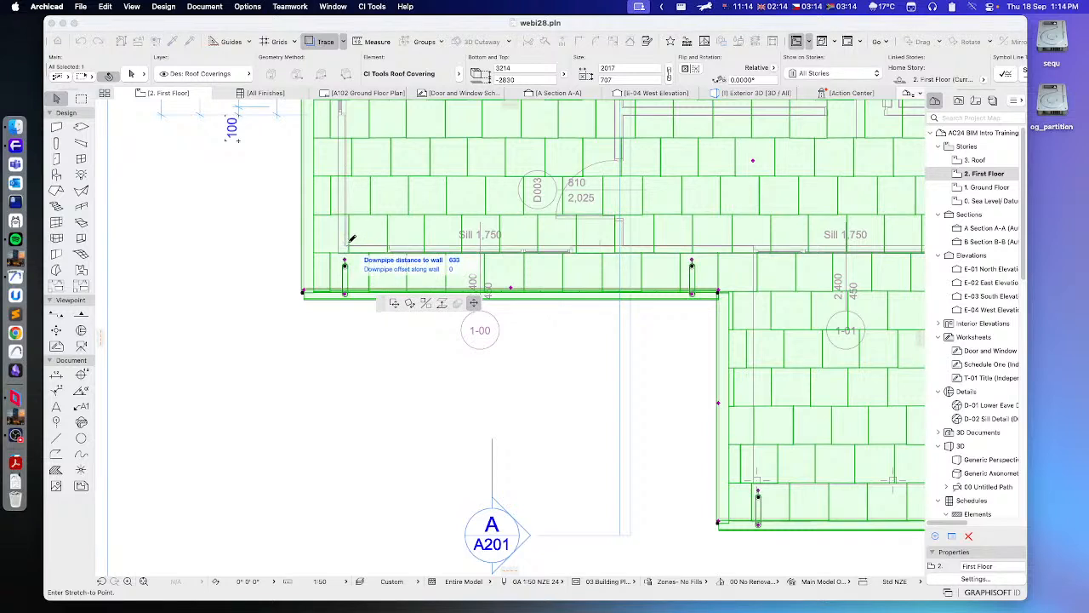
Check in 3D how the moved corner downpipe sits against the wall, and view the whole roof covering.
left_click(735, 94)
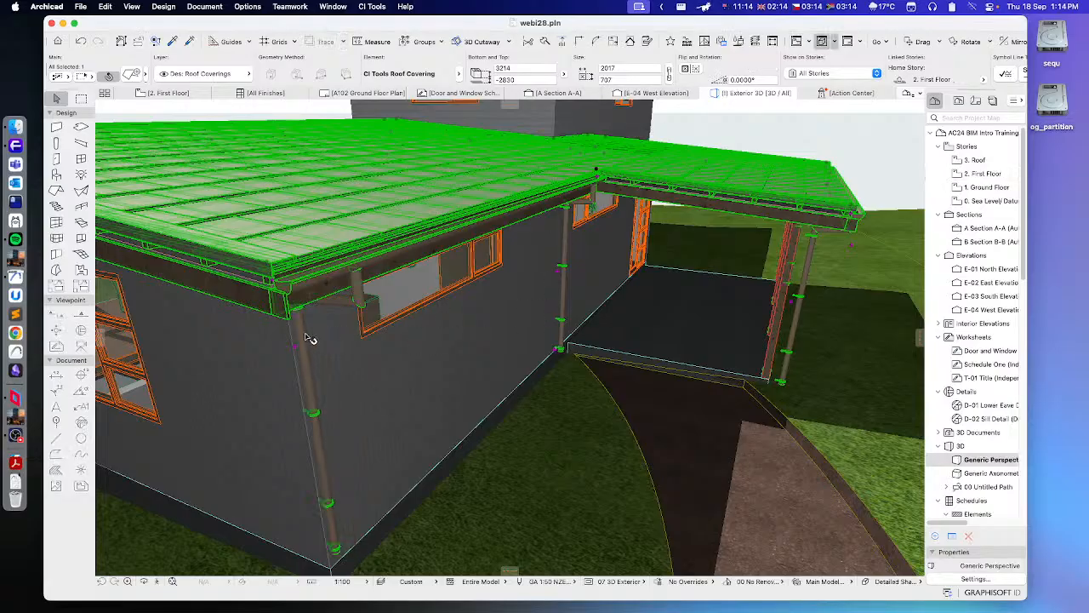
middle_click_drag(290, 367, 341, 343, "shift")
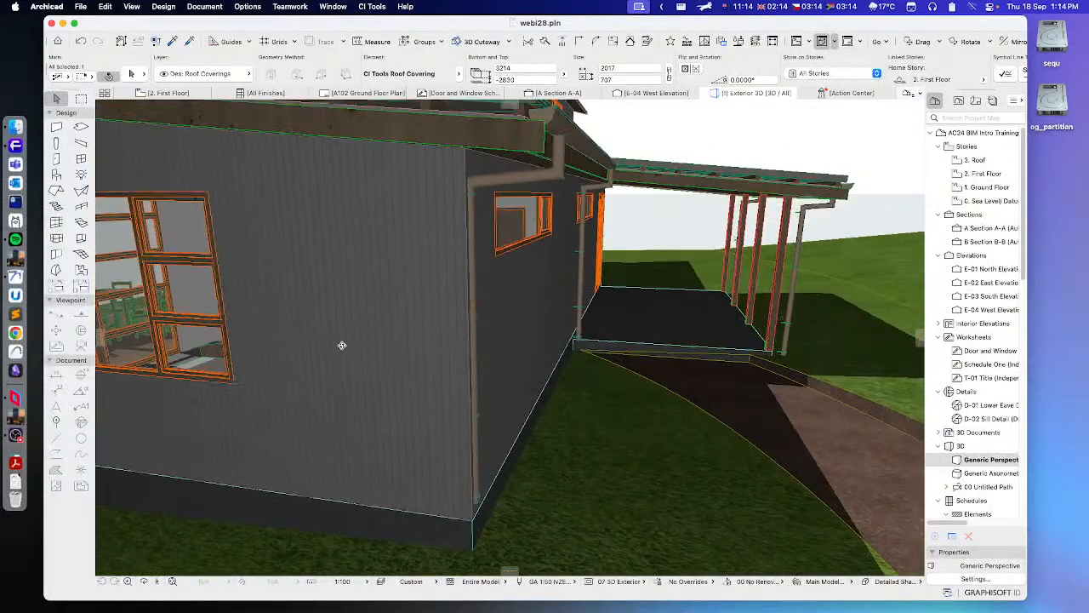
middle_click_drag(428, 284, 412, 302, "shift")
scroll(383, 276, "down", 4)
scroll(385, 278, "down", 3)
scroll(401, 297, "up", 5)
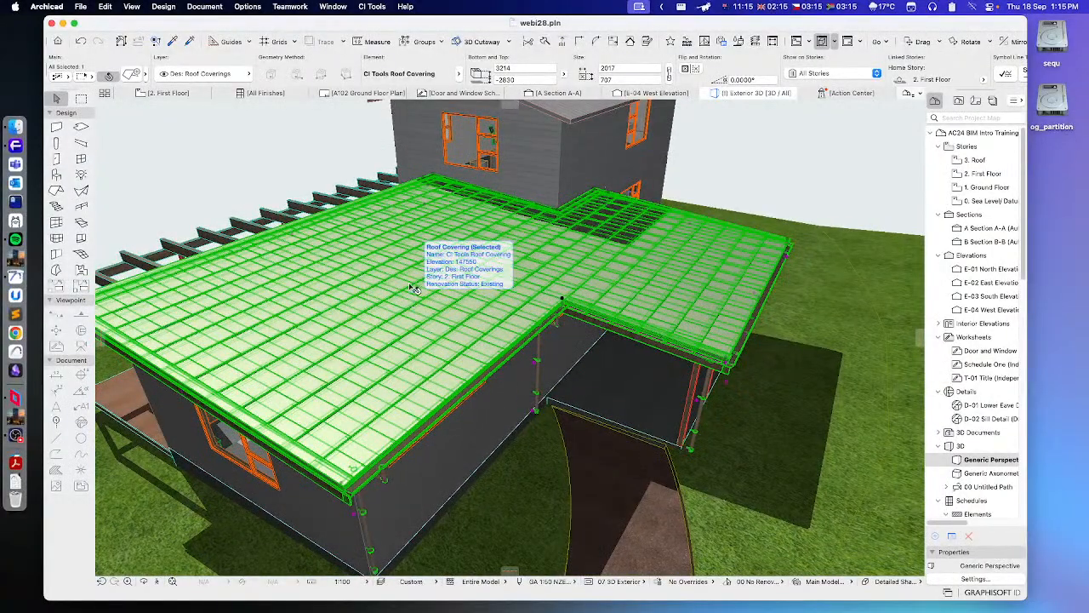
Open the roof covering's settings and review its Configuration options, including the choices for nominal rafter depth.
left_click(134, 74)
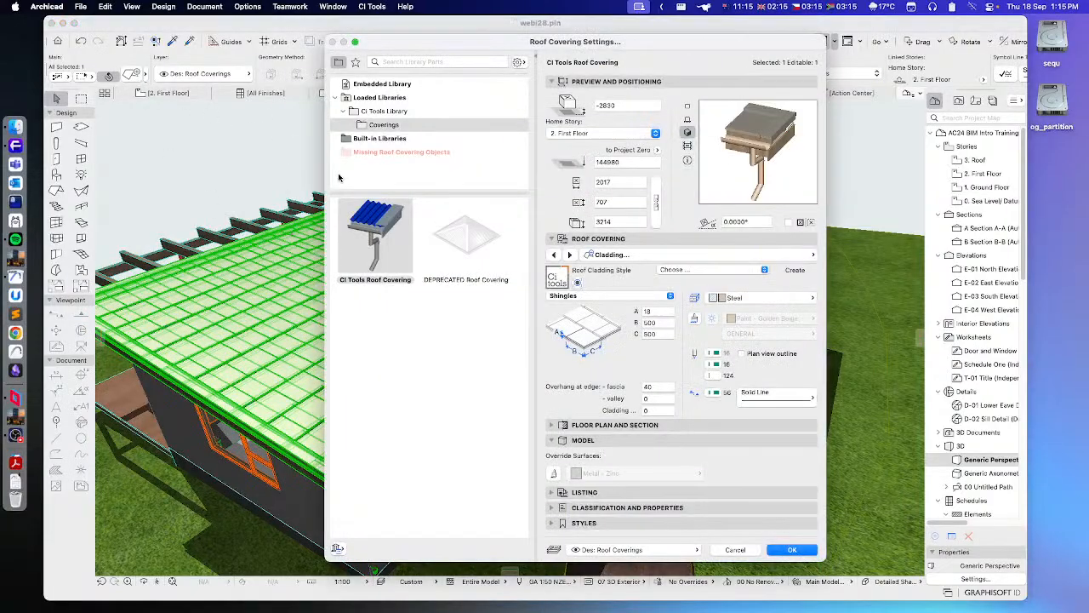
left_click(680, 256)
left_click(868, 259)
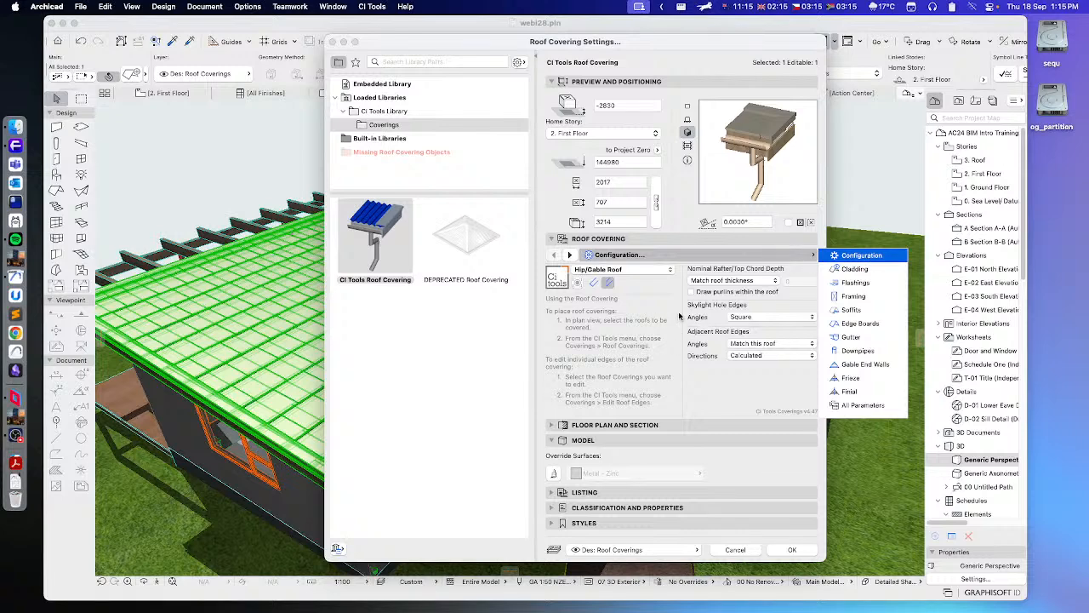
left_click(638, 338)
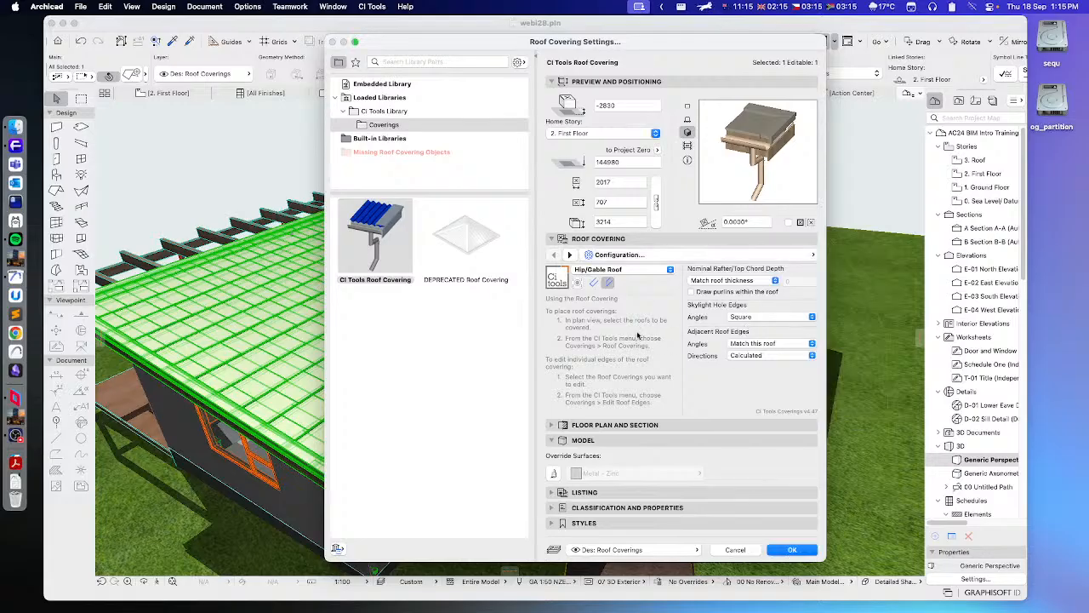
left_click(715, 283)
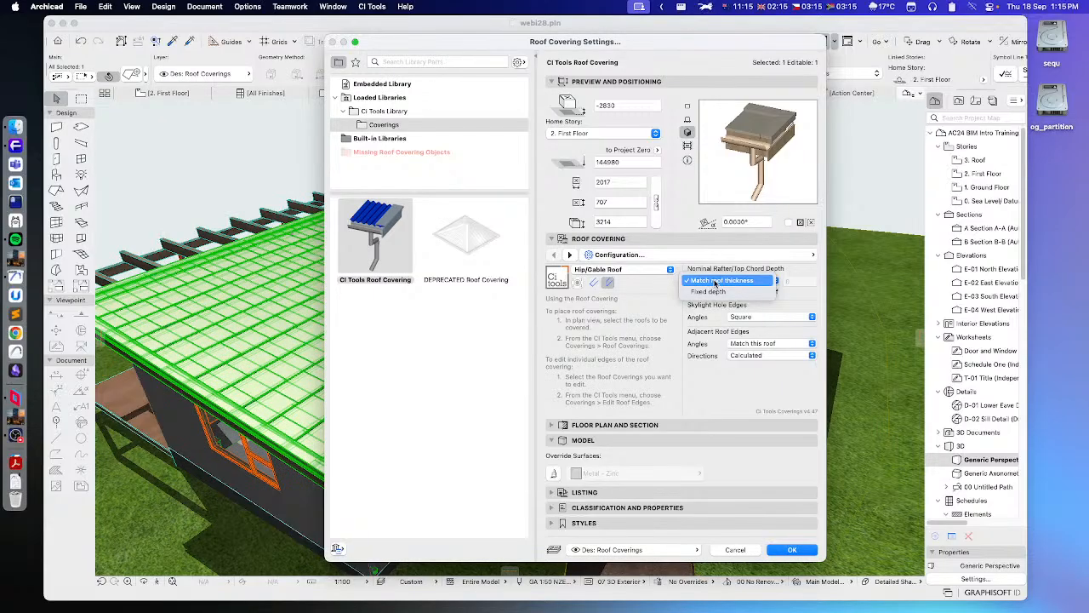
left_click(802, 297)
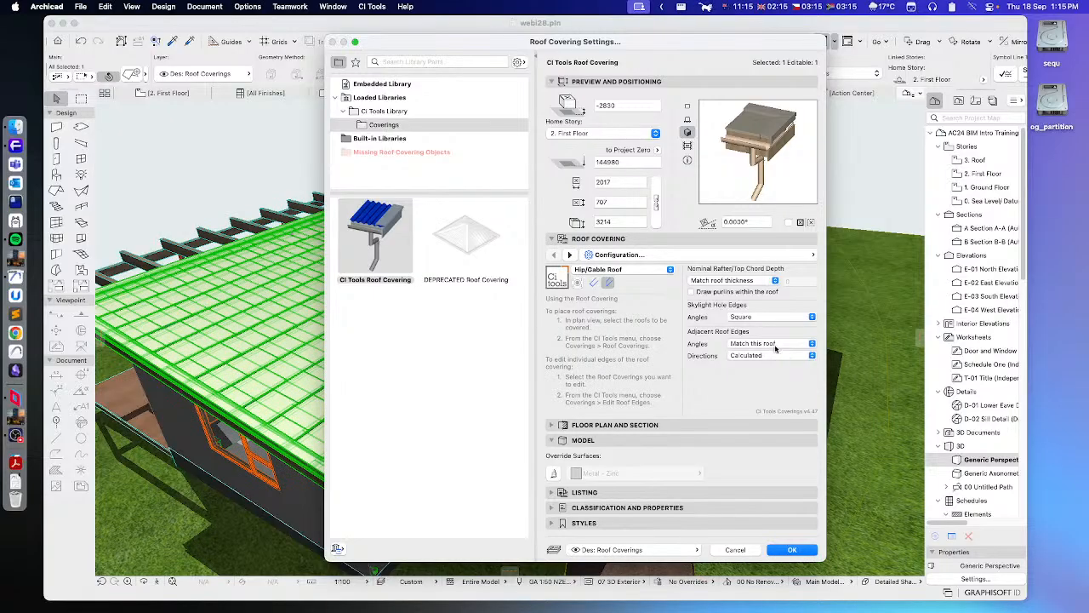
Try the Flat, Corrugated Metal and Ribbed Metal types for the roof covering's cladding.
left_click(715, 257)
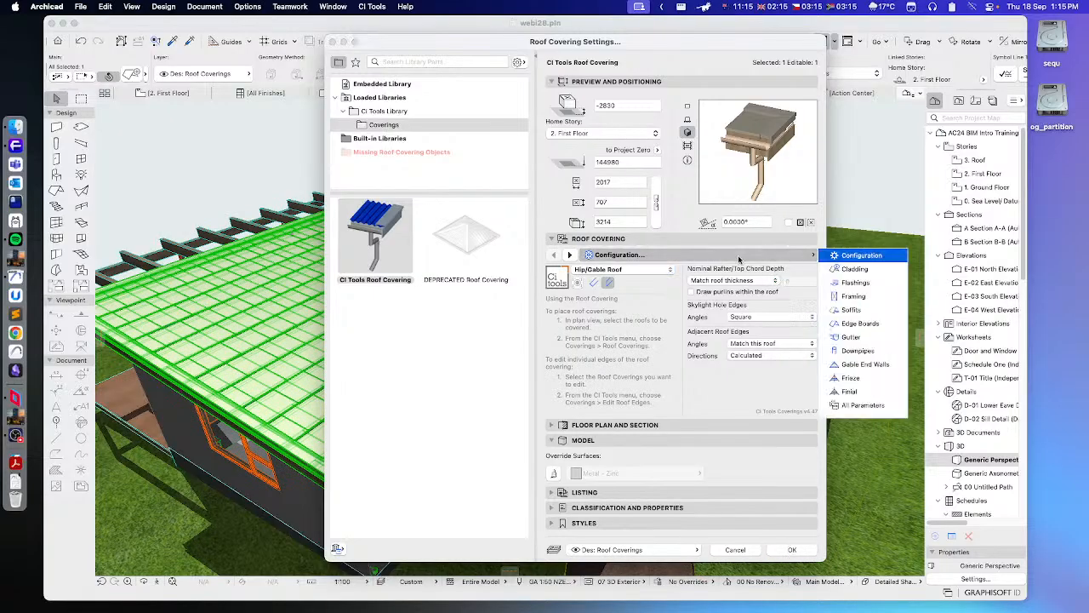
left_click(859, 271)
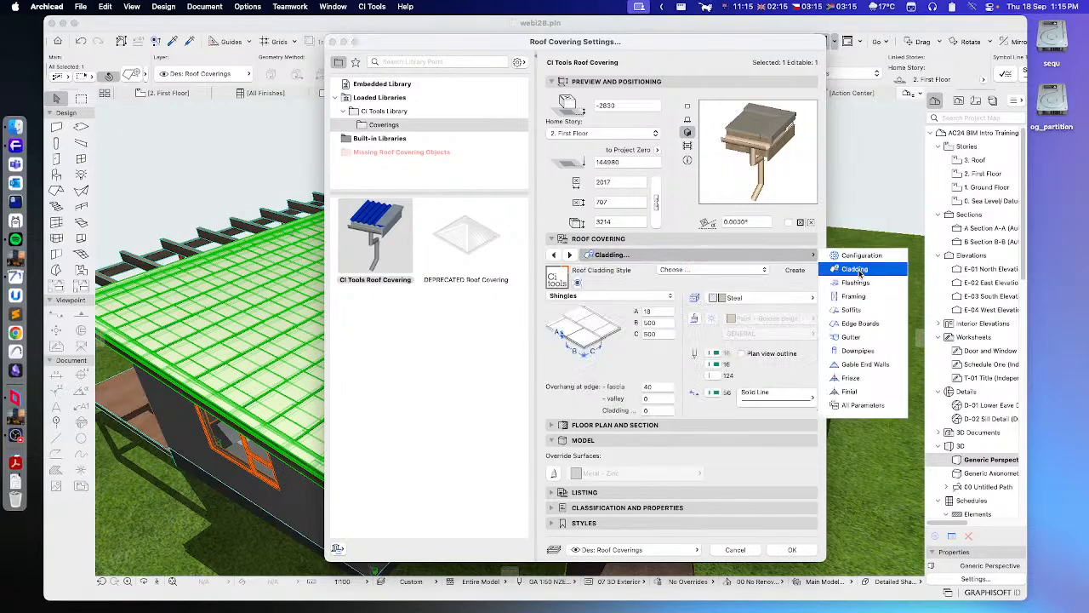
left_click(666, 360)
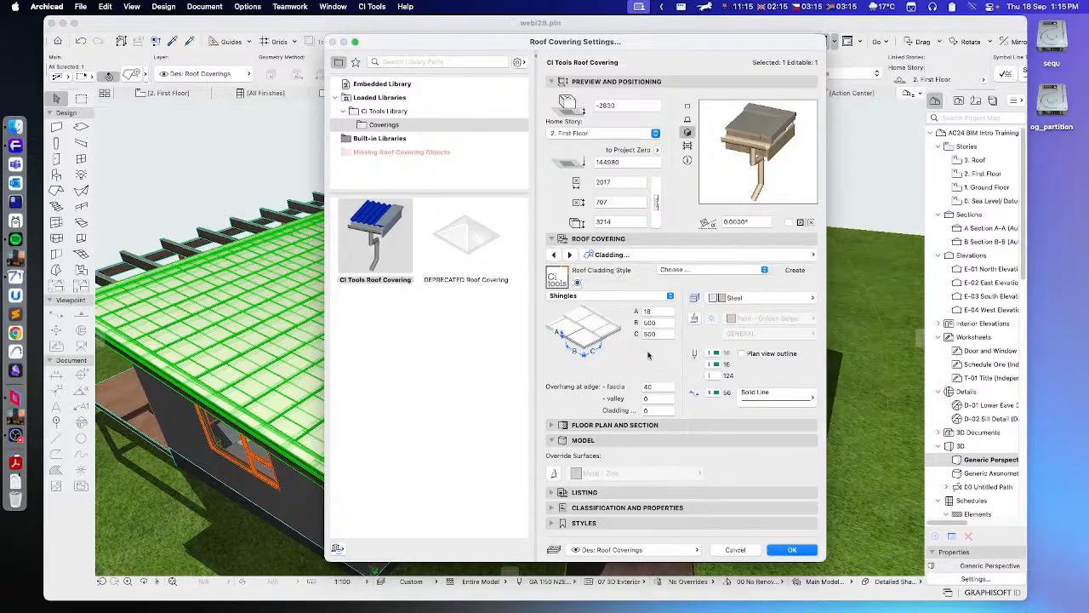
left_click(583, 298)
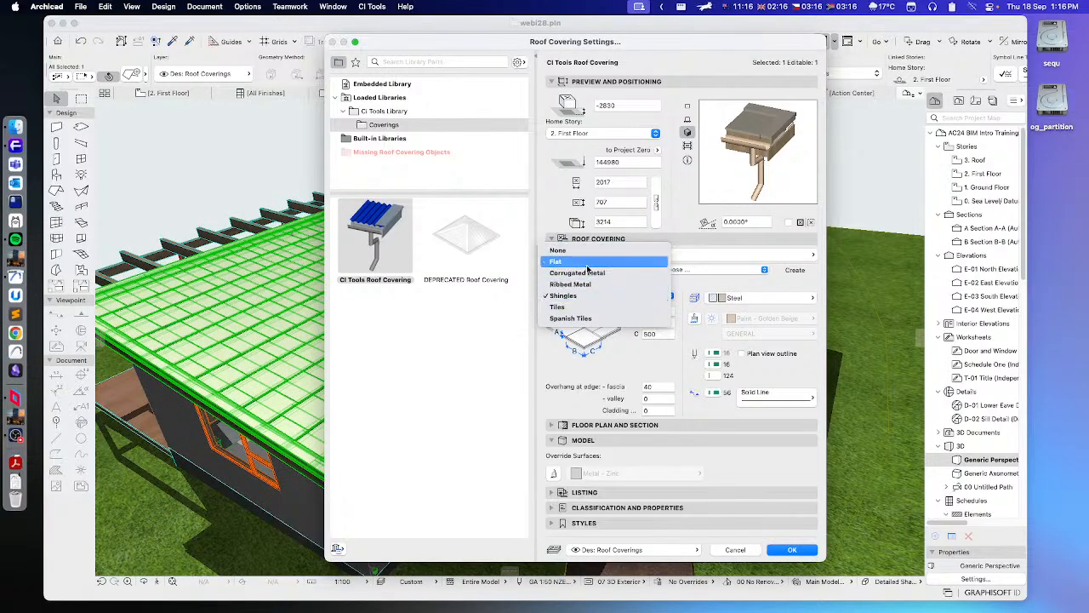
left_click(584, 264)
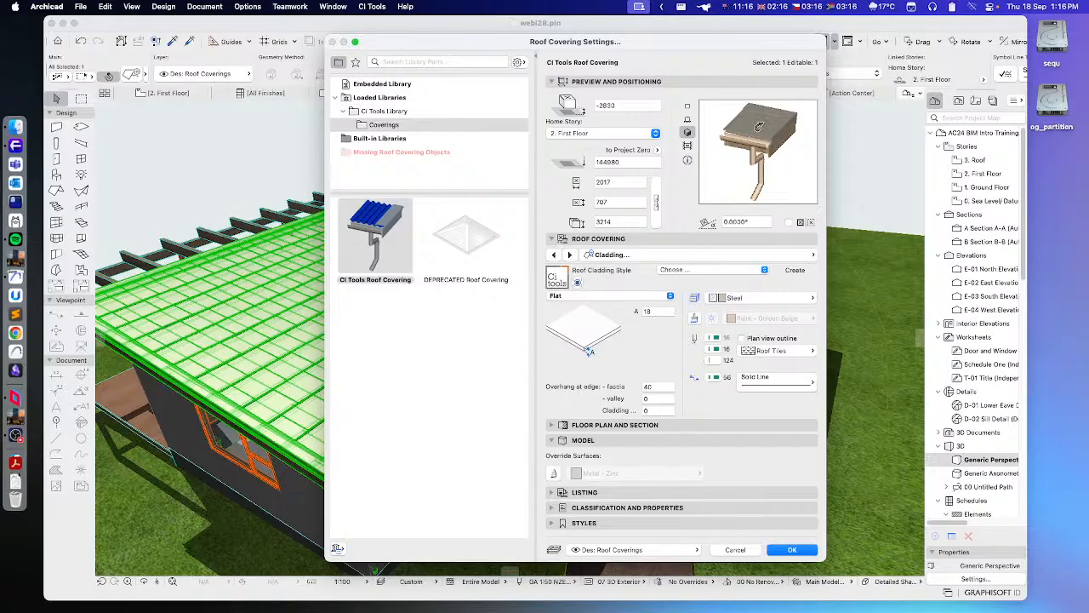
left_click(598, 298)
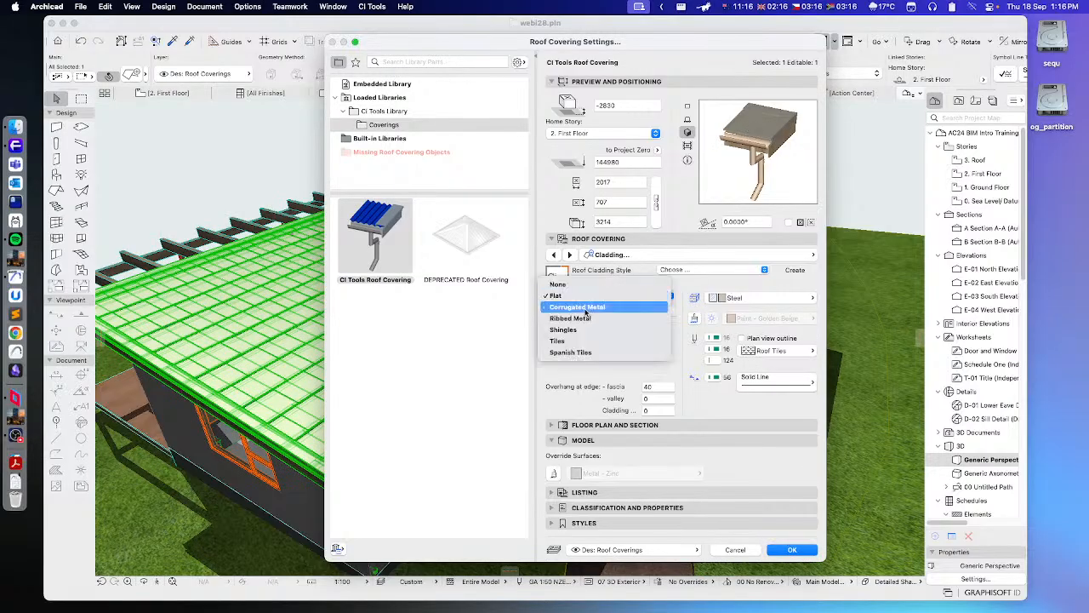
left_click(585, 309)
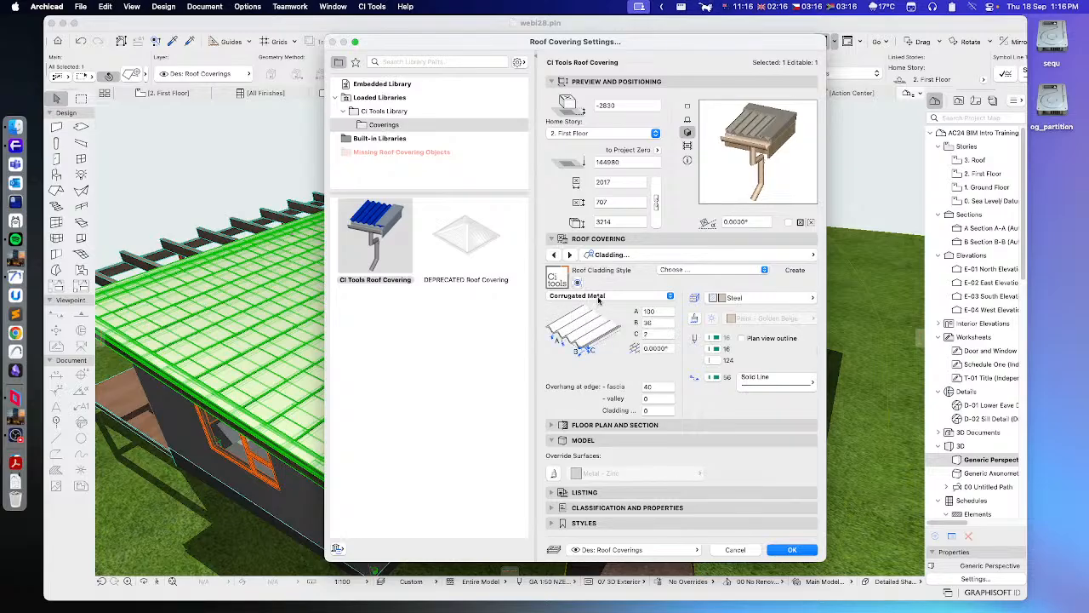
left_click(598, 298)
left_click(587, 308)
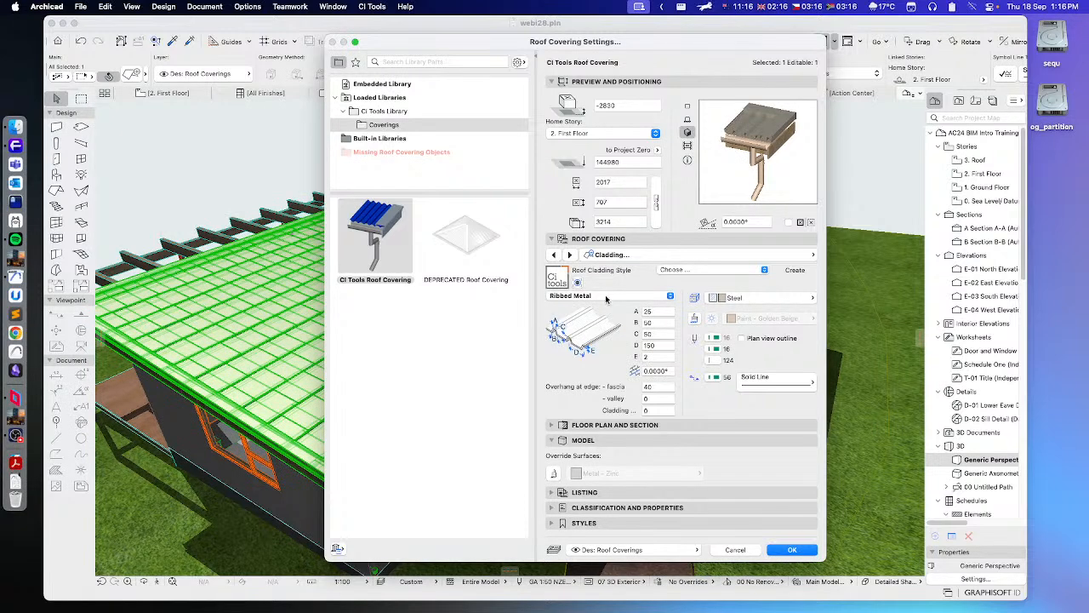
Preview the Tiles and Spanish Tiles cladding types and set the roof covering's cladding back to Shingles.
left_click(606, 298)
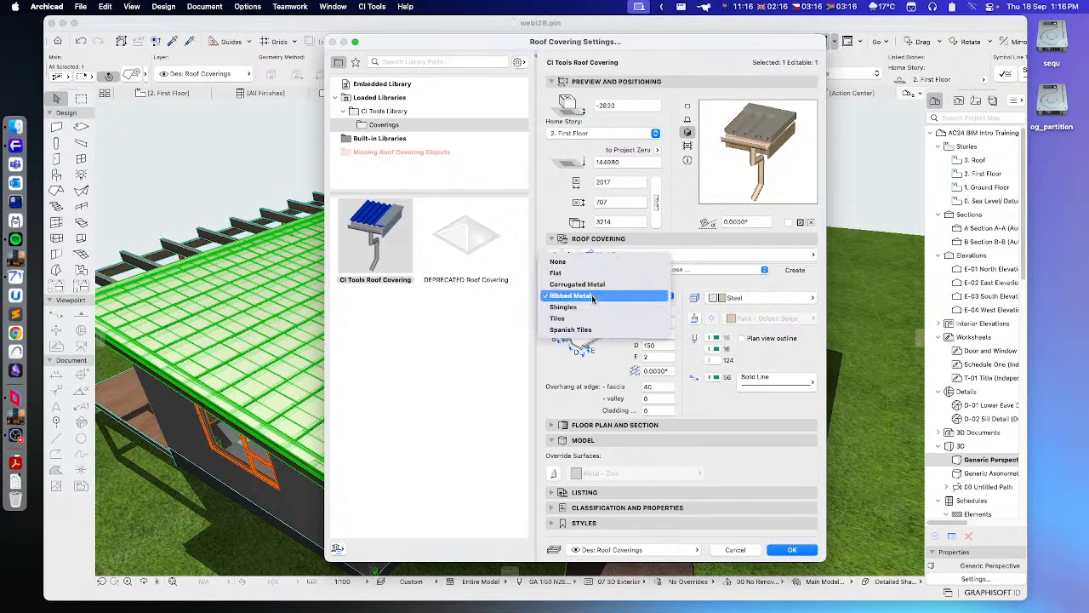
left_click(563, 306)
left_click(577, 296)
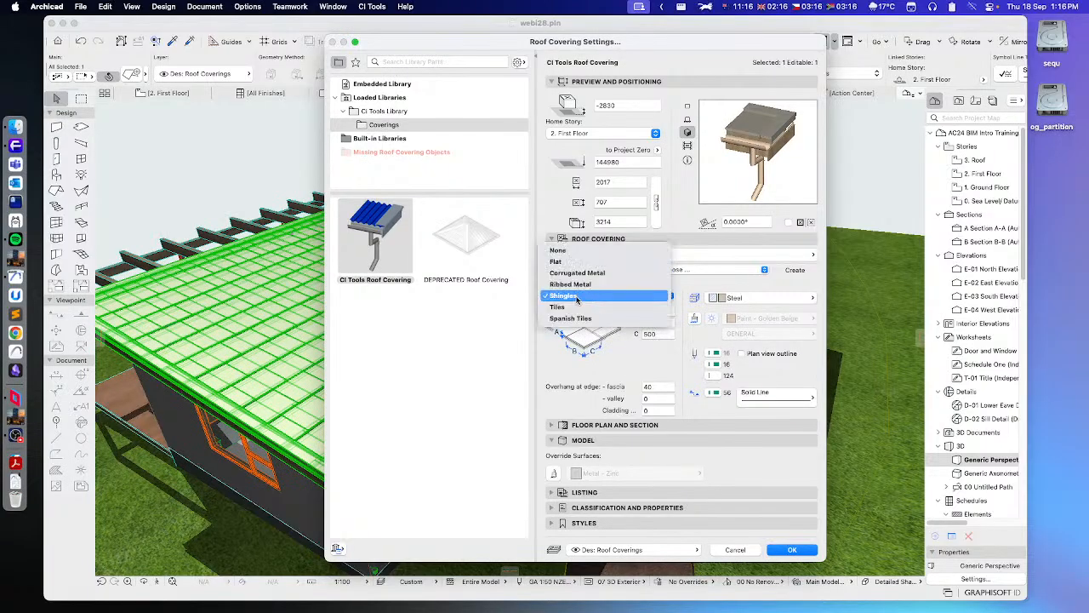
left_click(564, 307)
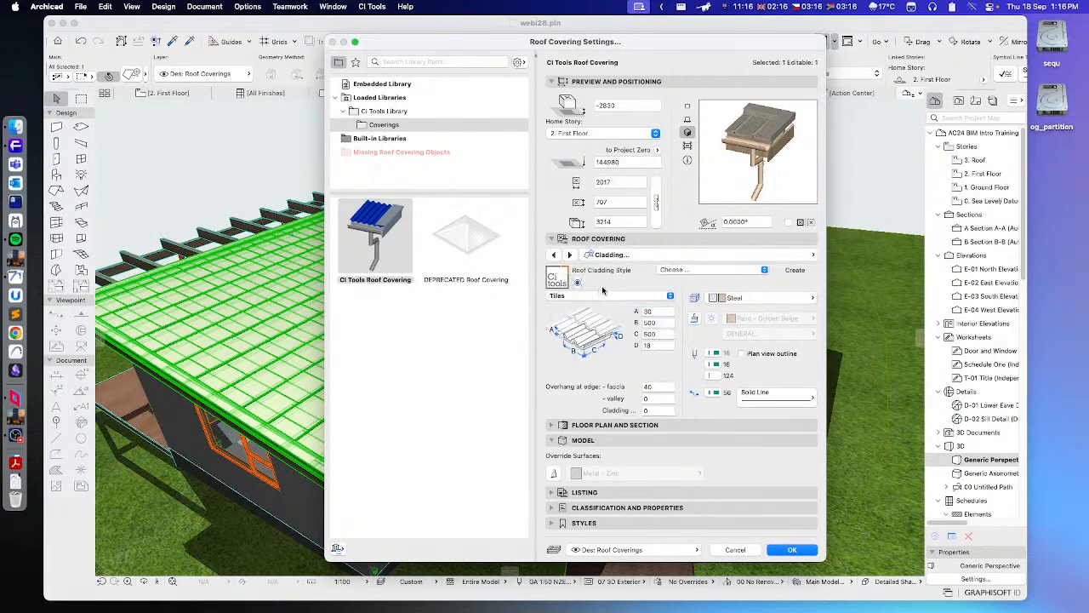
left_click(587, 297)
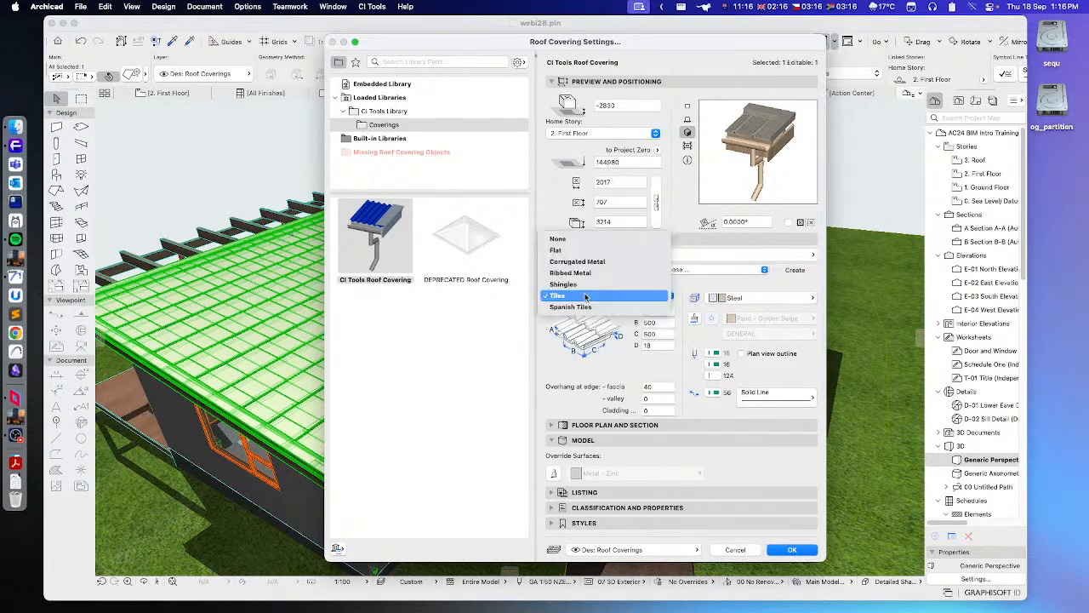
left_click(566, 307)
left_click(596, 296)
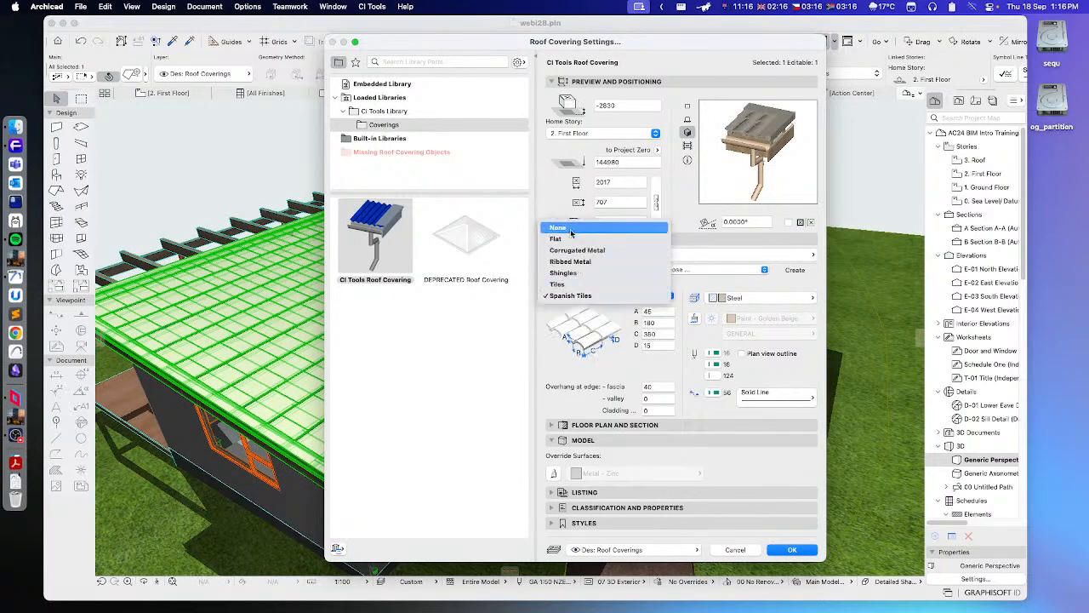
left_click(562, 274)
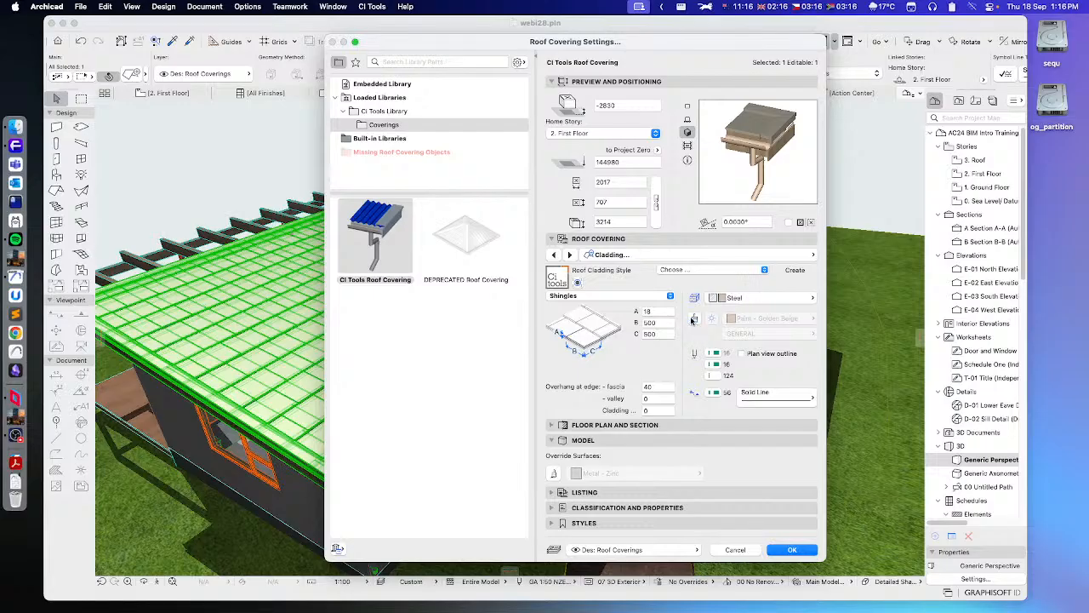
Override the roof covering's cladding surface with Paint - Lead Oxide Yellow and enable the option beside the surface override.
left_click(695, 320)
left_click(772, 318)
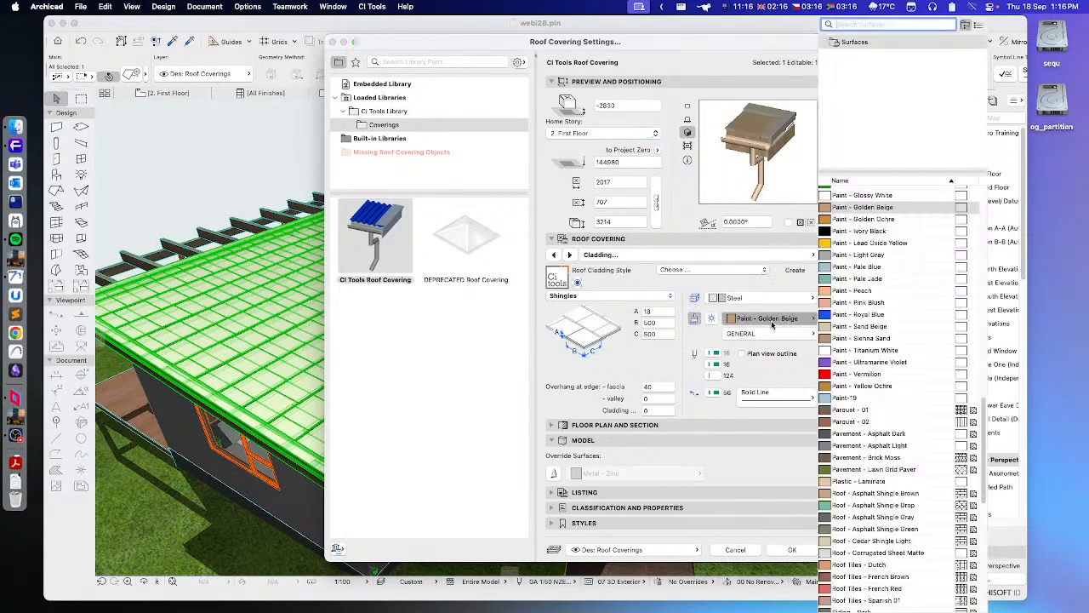
left_click(883, 244)
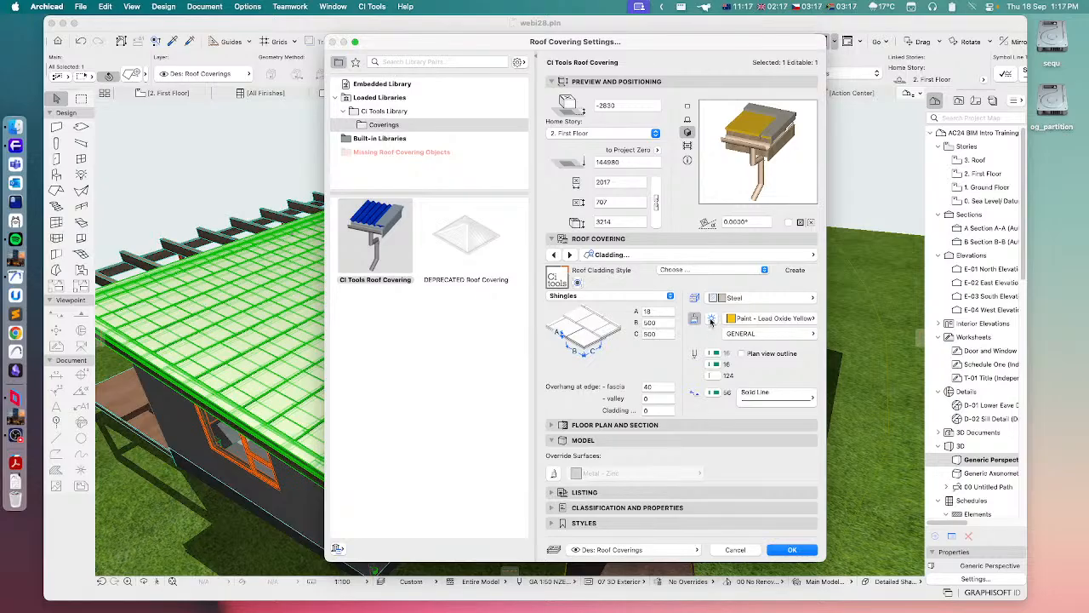
left_click(713, 321)
Set the cladding type to Ribbed Metal with dimensions A 33, B 33 and C 75, and apply it to the roof covering.
left_click(623, 295)
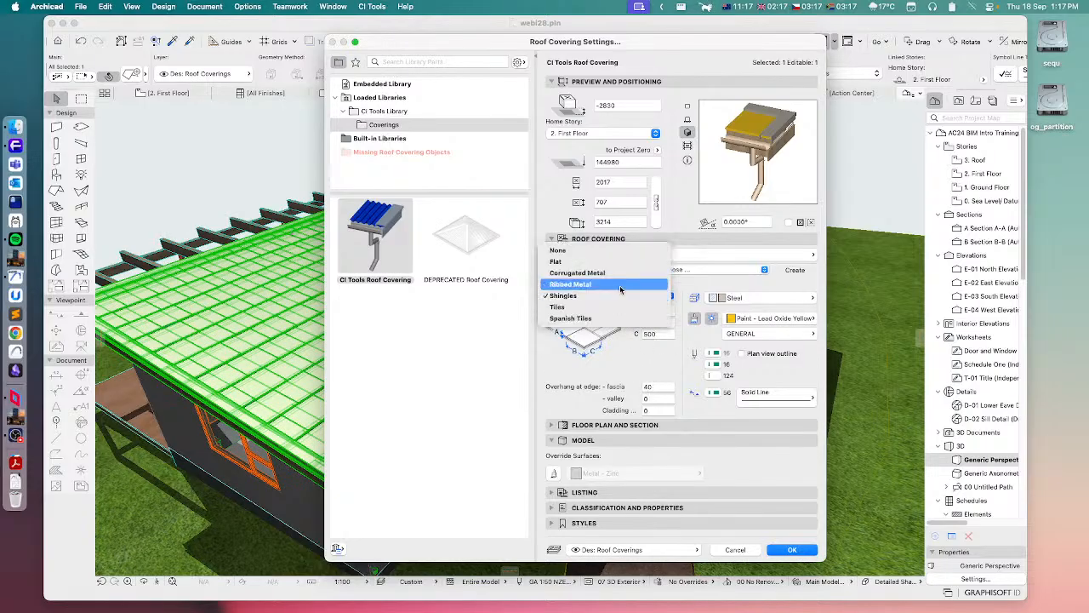
left_click(592, 285)
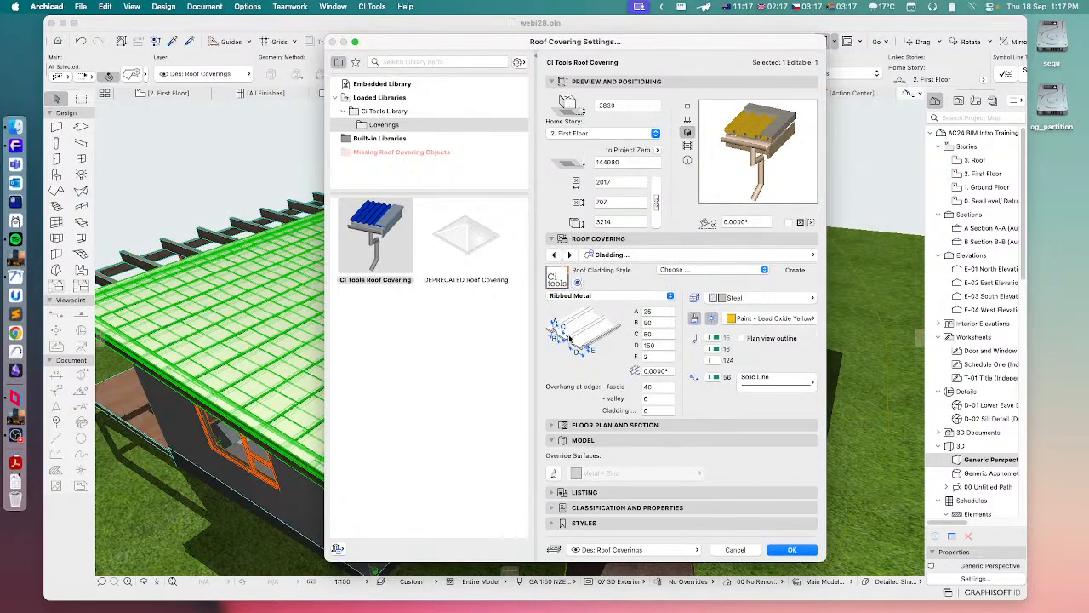
left_click(660, 313)
type("33")
left_click(657, 322)
type("33")
left_click(660, 312)
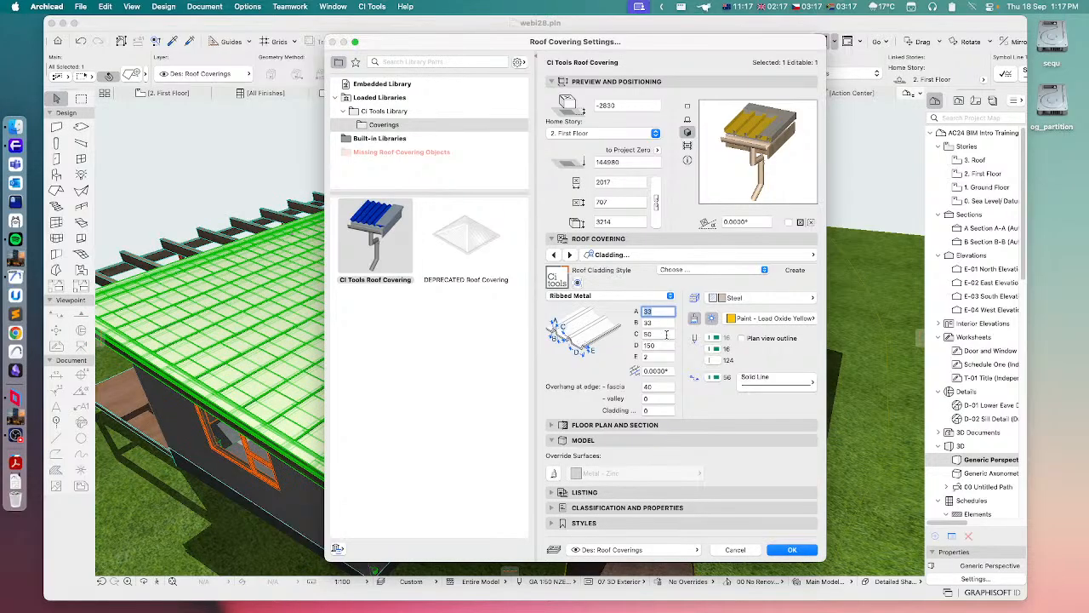
left_click(661, 334)
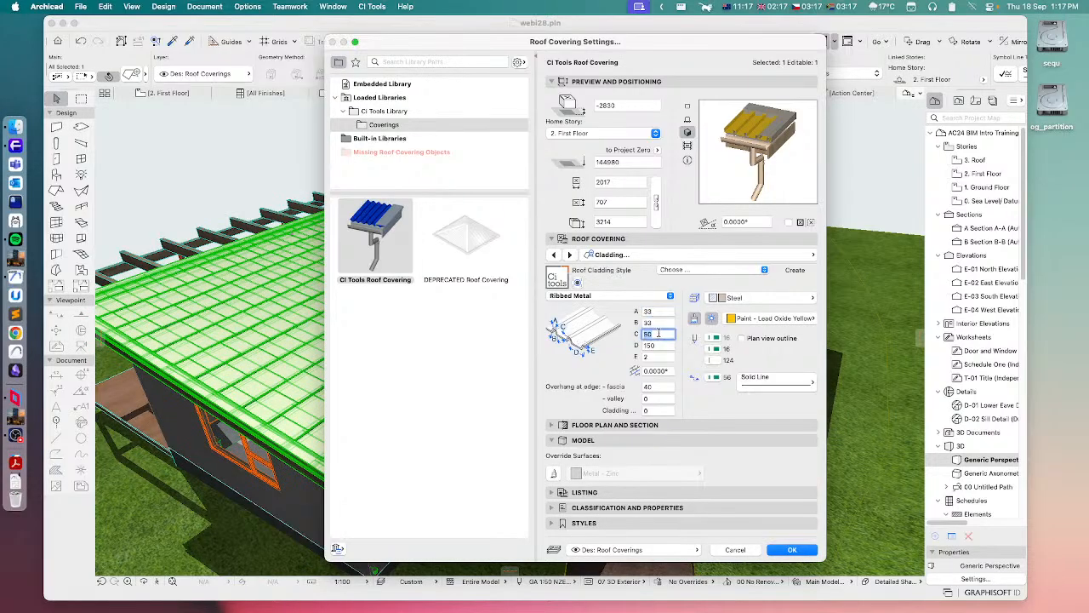
type("75")
key("Return")
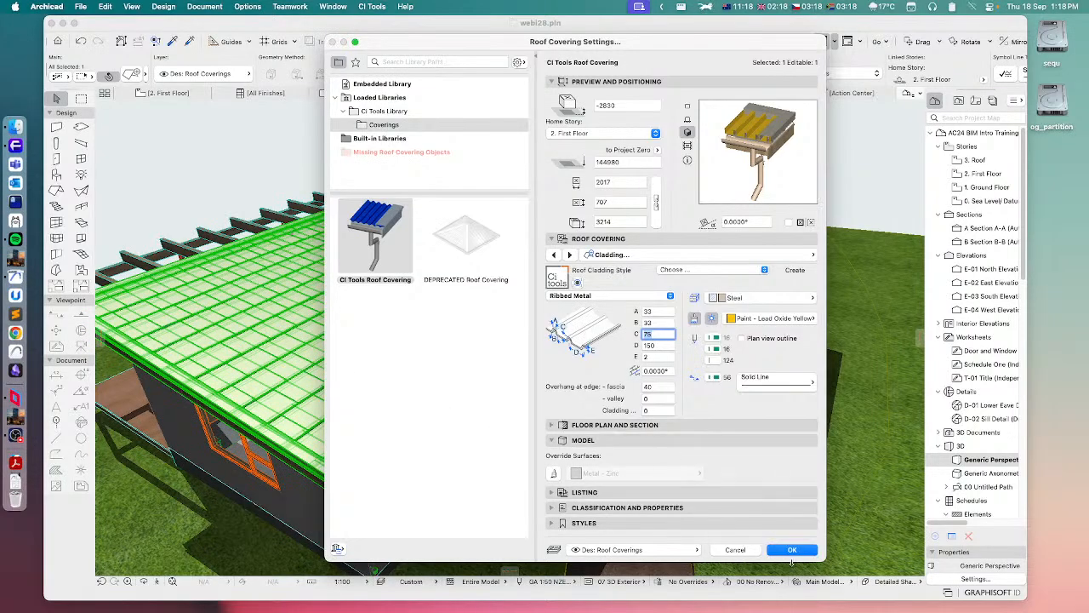
key("Return")
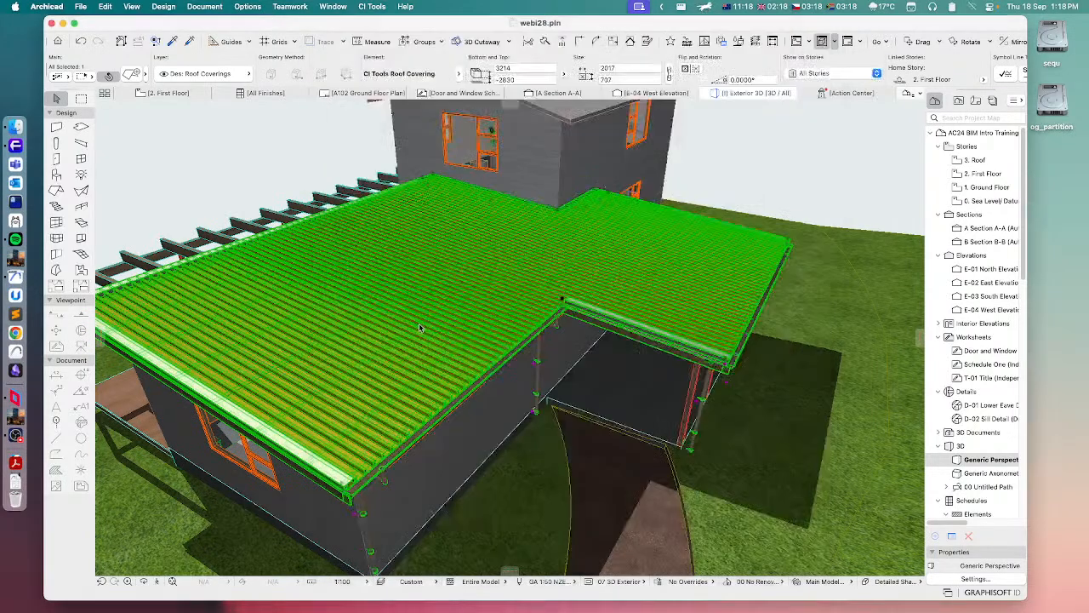
Set the ribbed metal cladding's direction angle to 90° and check the ribs on the roof in 3D.
left_click_drag(424, 329, 311, 282)
middle_click_drag(311, 282, 415, 375, "shift")
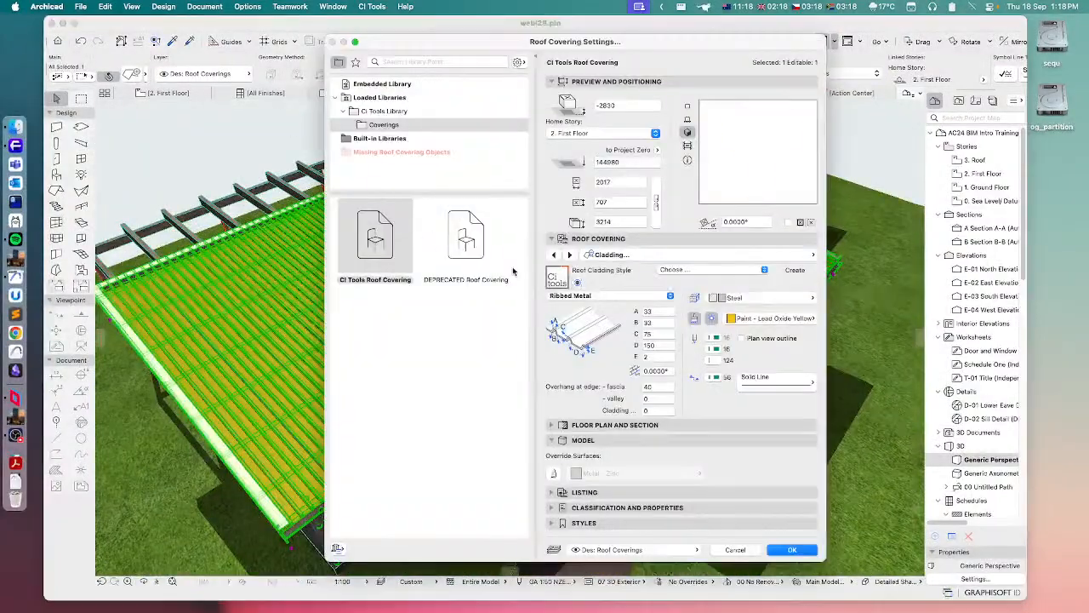
double_click(513, 267)
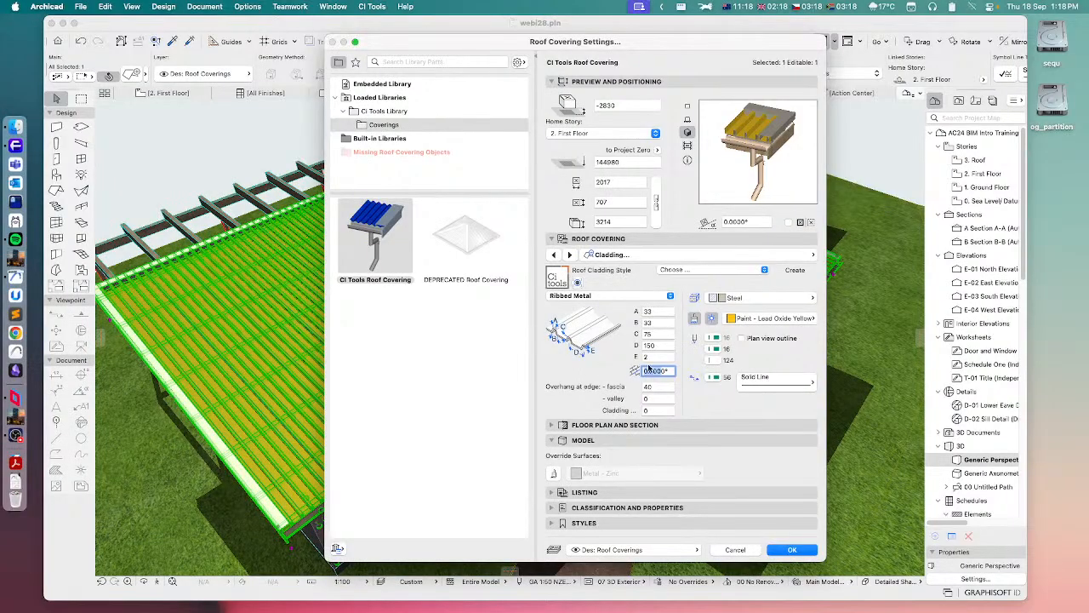
type("90")
left_click(793, 550)
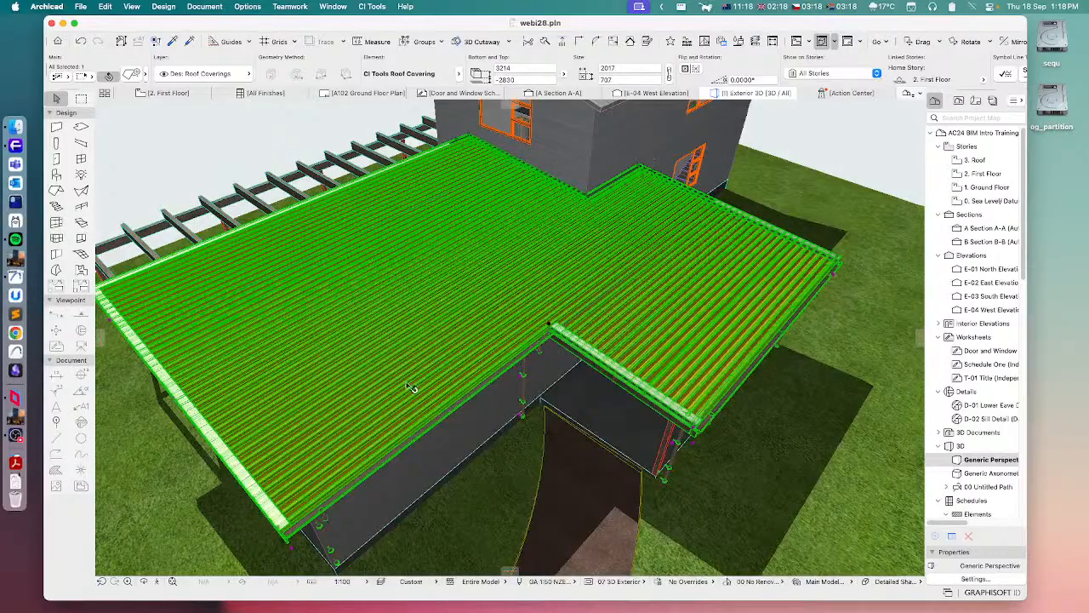
middle_click_drag(302, 346, 307, 312, "shift")
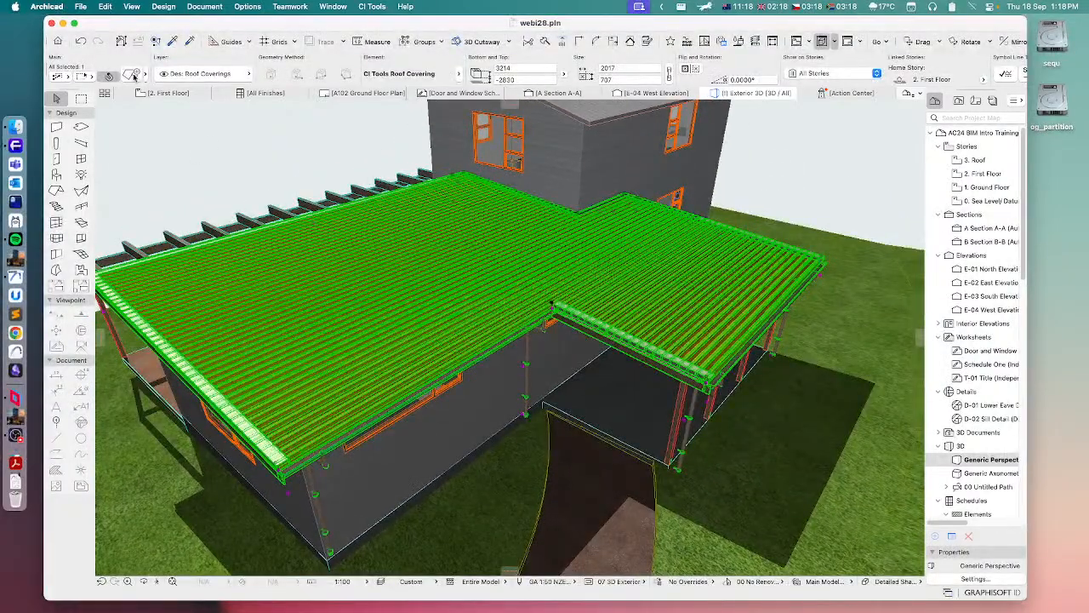
Reopen the roof covering's settings, try the Corrugated Metal cladding type, and set the cladding back to Ribbed Metal.
double_click(463, 244)
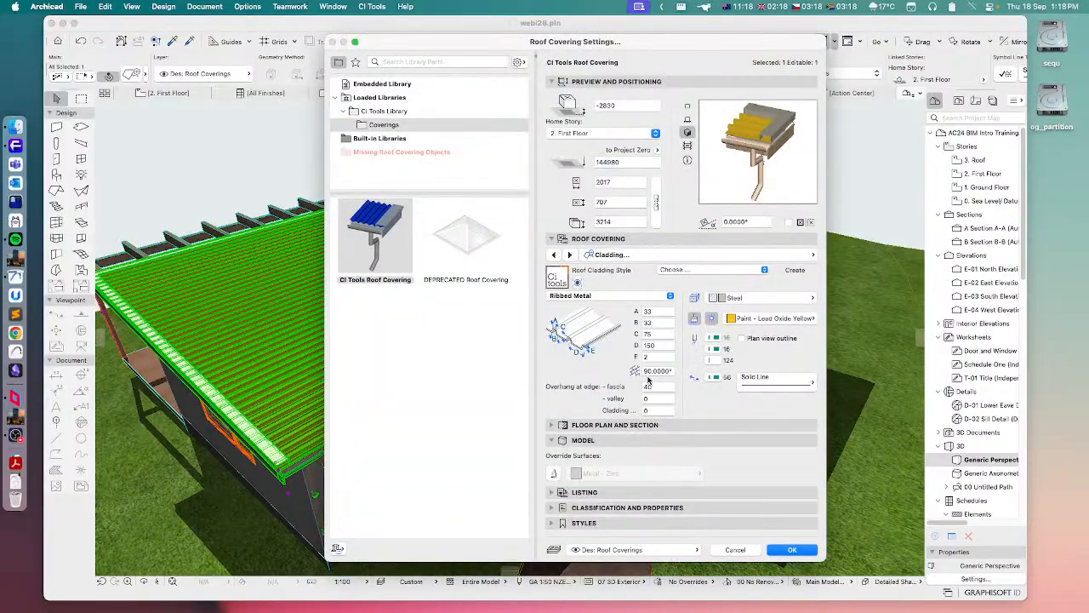
left_click(583, 295)
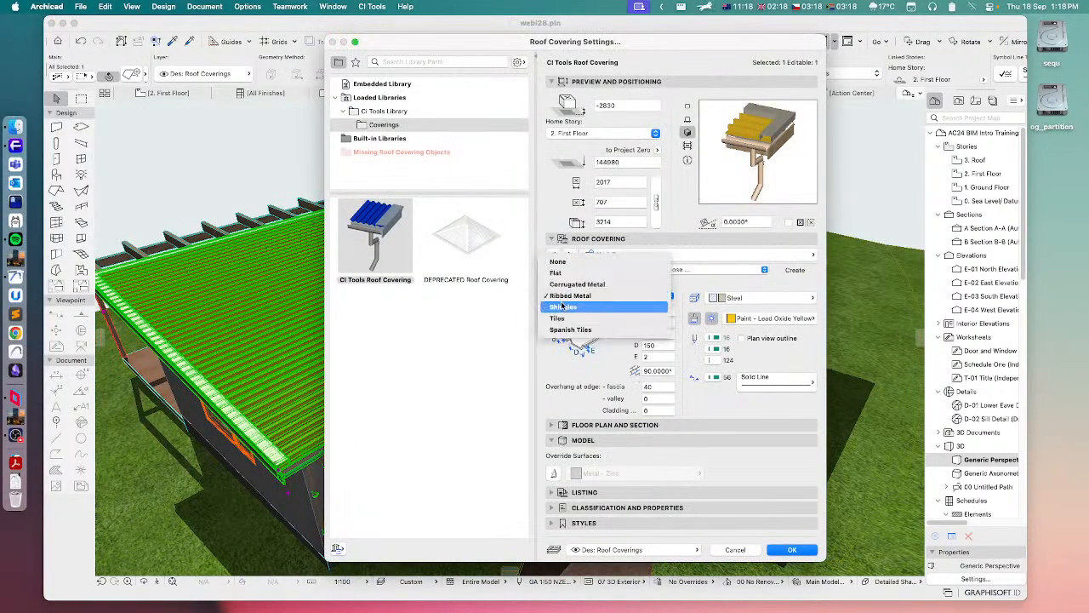
left_click(568, 284)
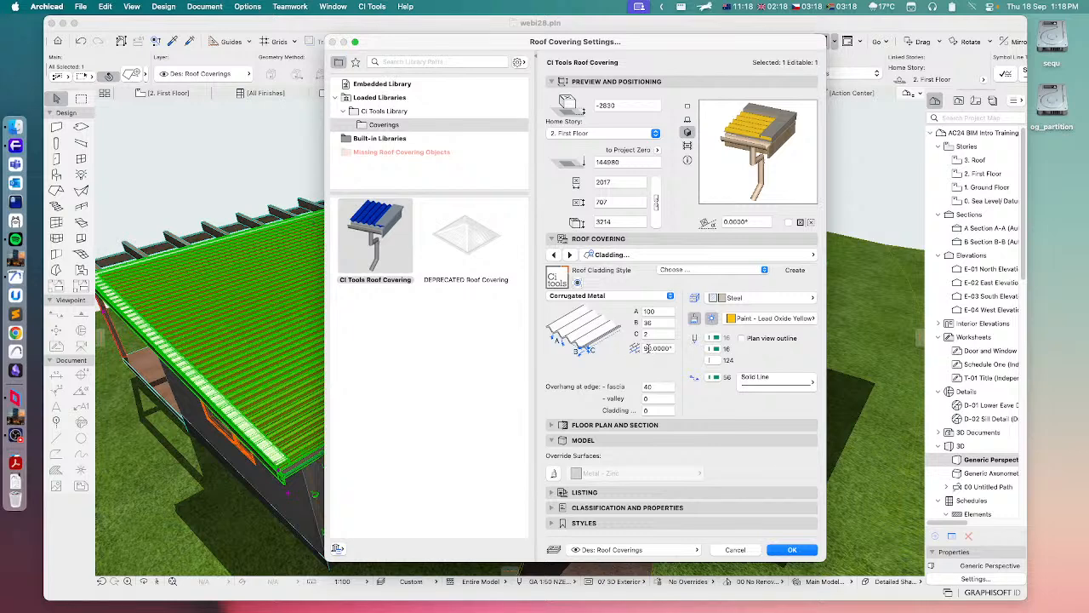
type("9")
left_click(656, 254)
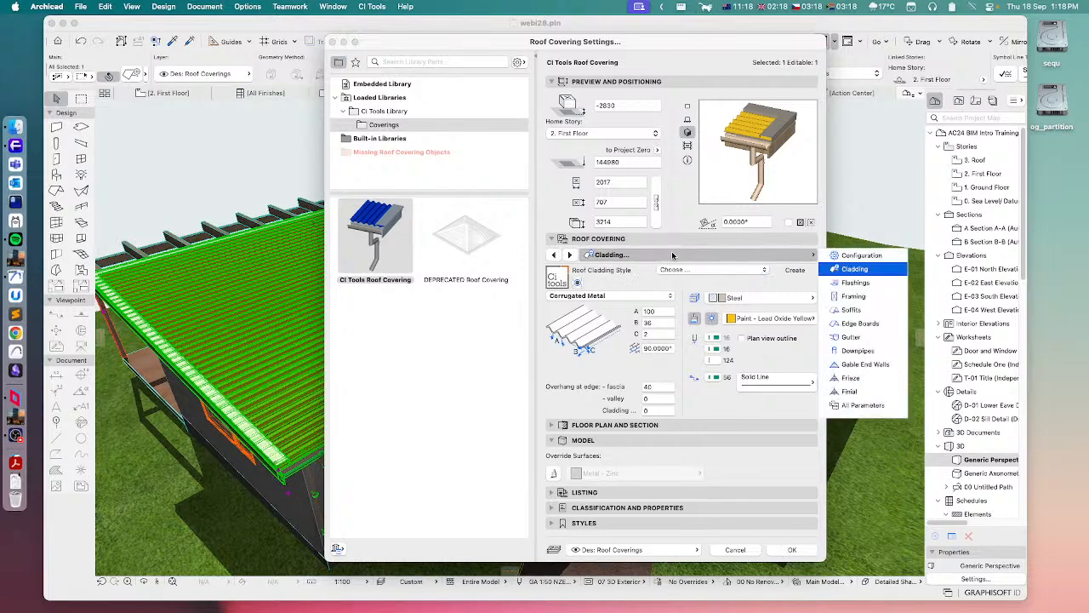
left_click(672, 256)
left_click(604, 298)
left_click(577, 309)
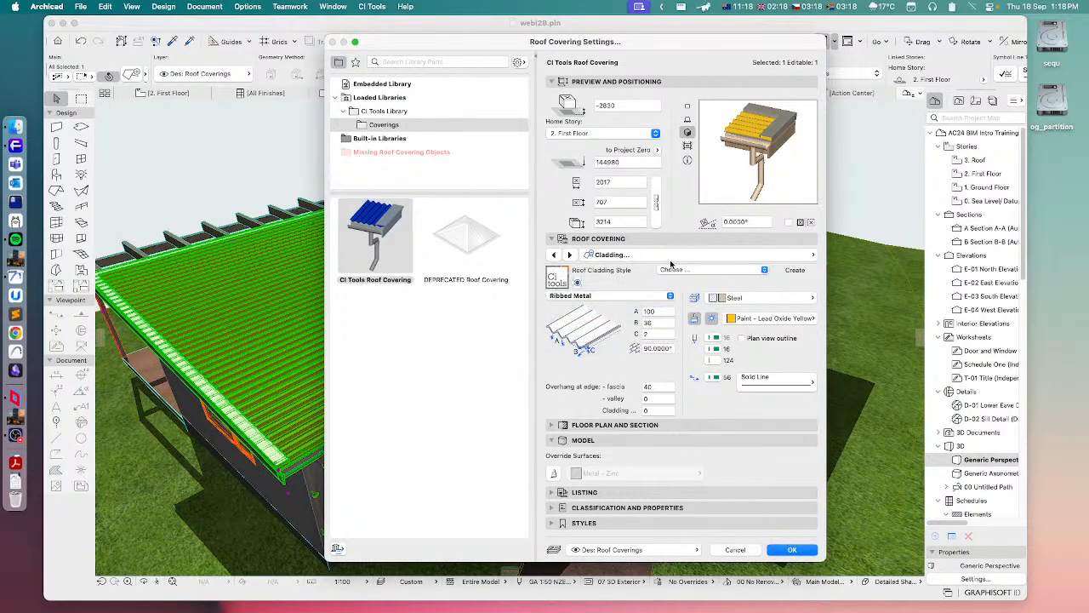
Set the roof covering's barge flashing type to Rolled in its Flashings settings.
left_click(723, 254)
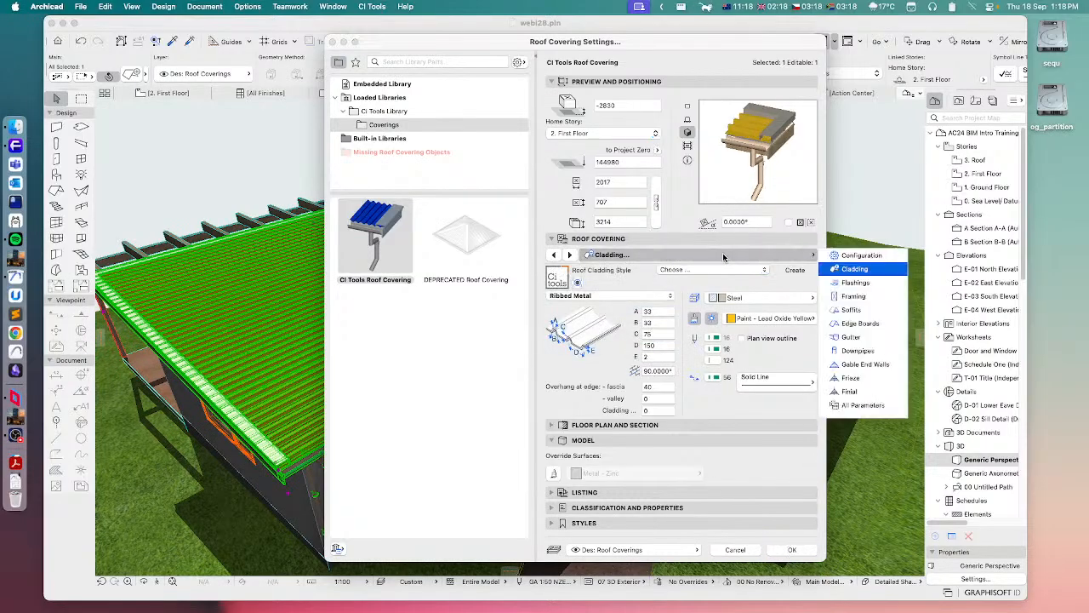
left_click(855, 283)
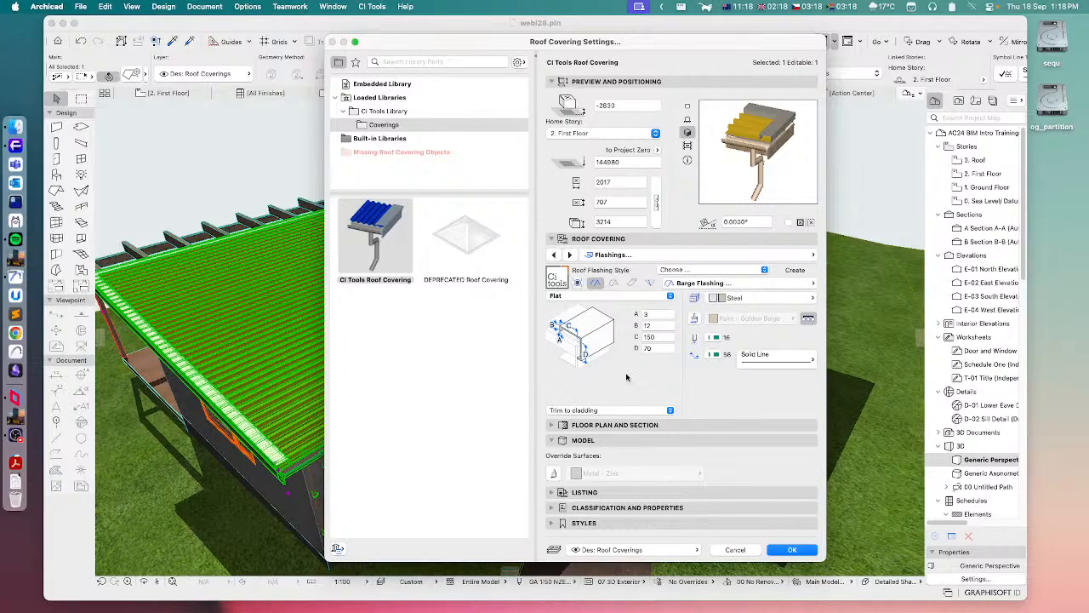
left_click(587, 296)
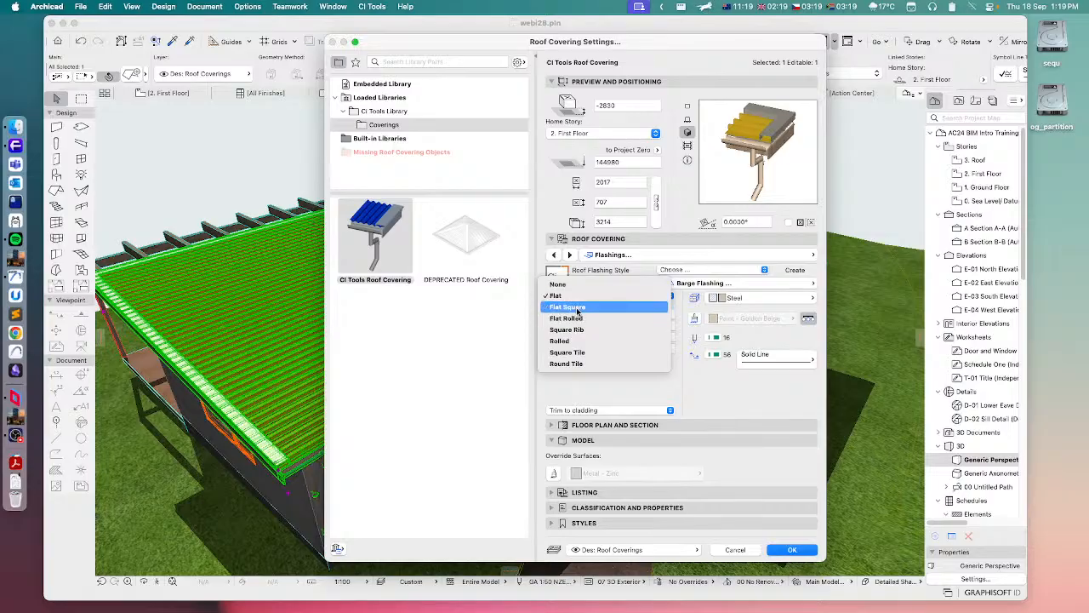
left_click(560, 341)
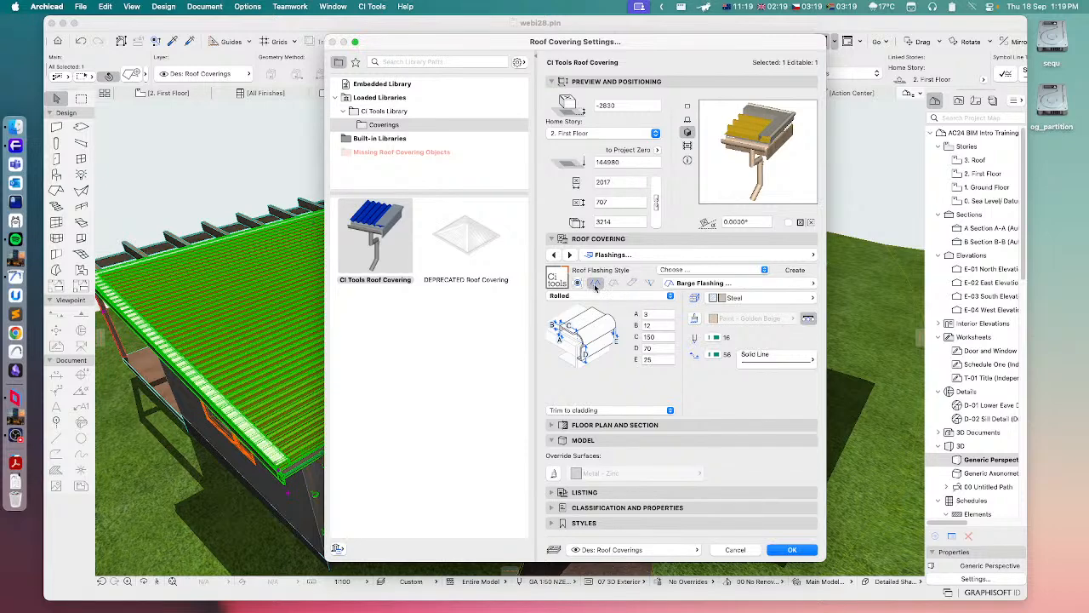
Review the saved roof flashing styles and the settings for the Hip/Ridge, Apron, Valley and Barge flashings.
left_click(705, 270)
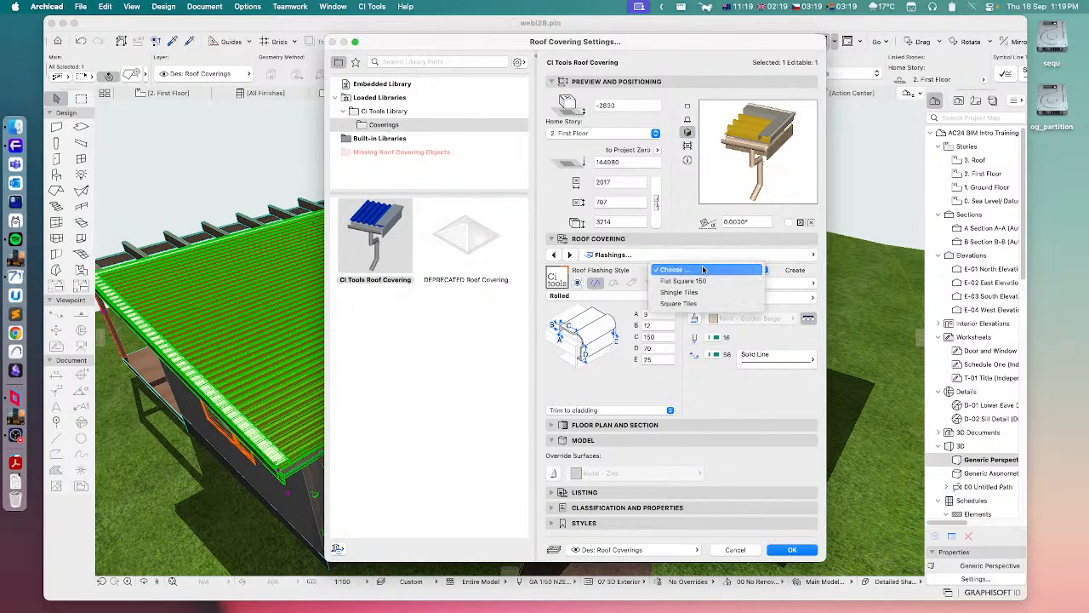
left_click(801, 277)
left_click(688, 286)
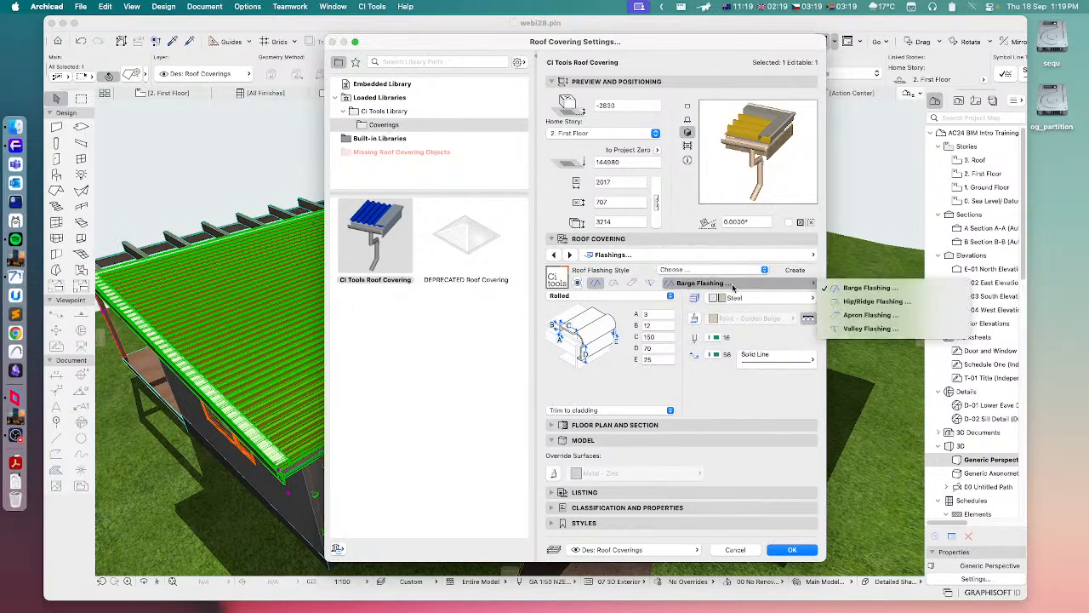
left_click(870, 301)
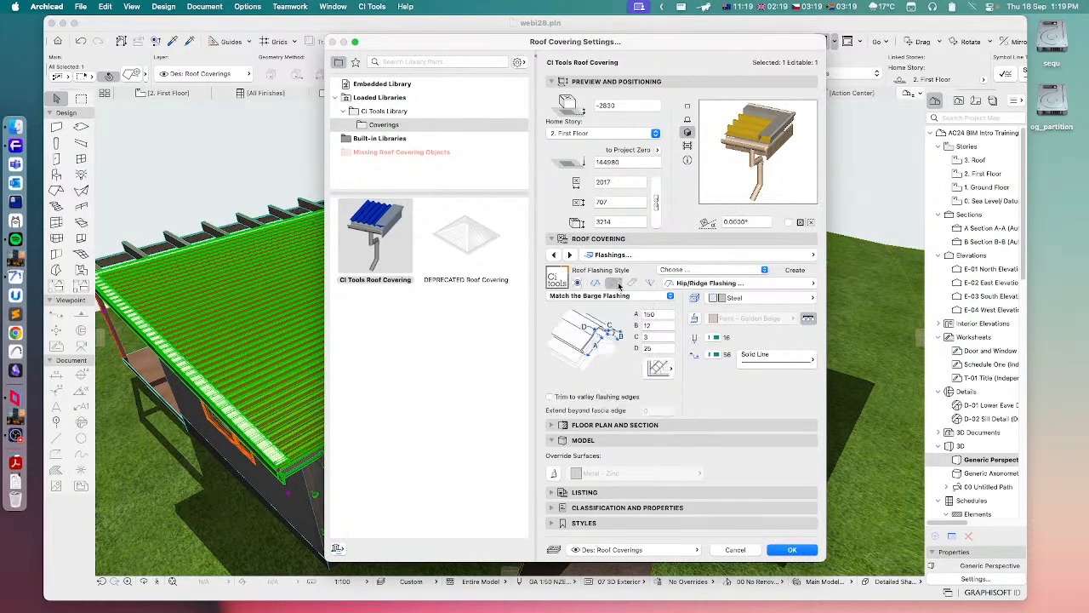
left_click(724, 284)
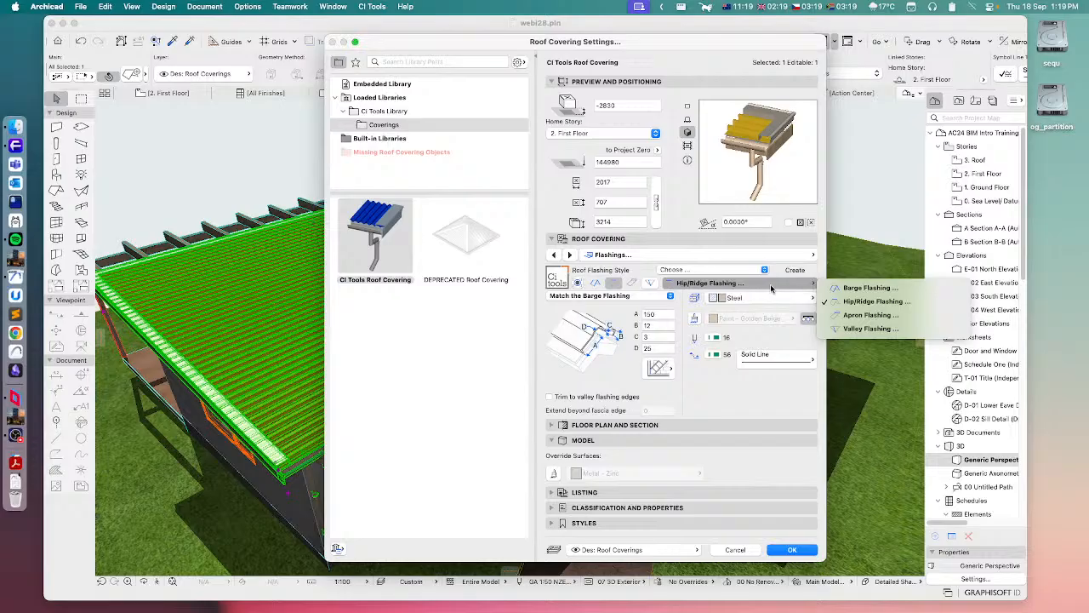
left_click(615, 372)
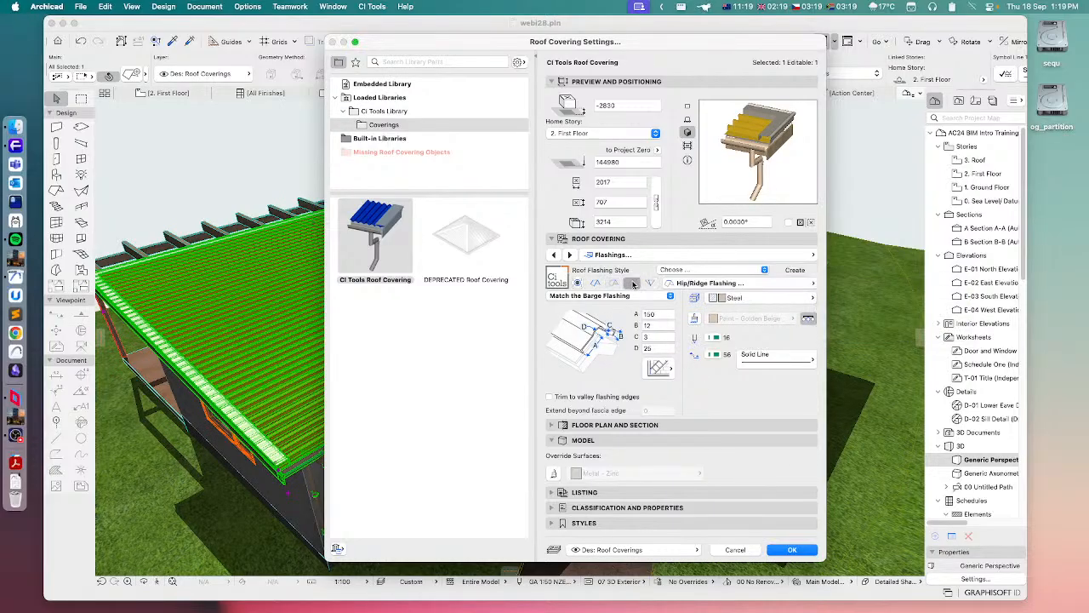
left_click(648, 282)
left_click(651, 285)
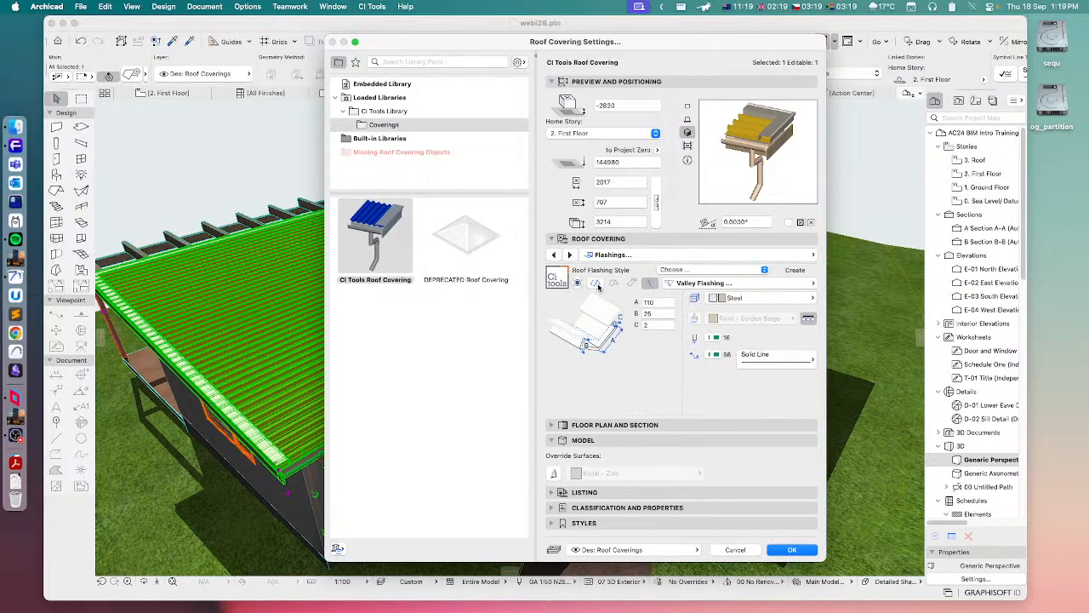
left_click(613, 283)
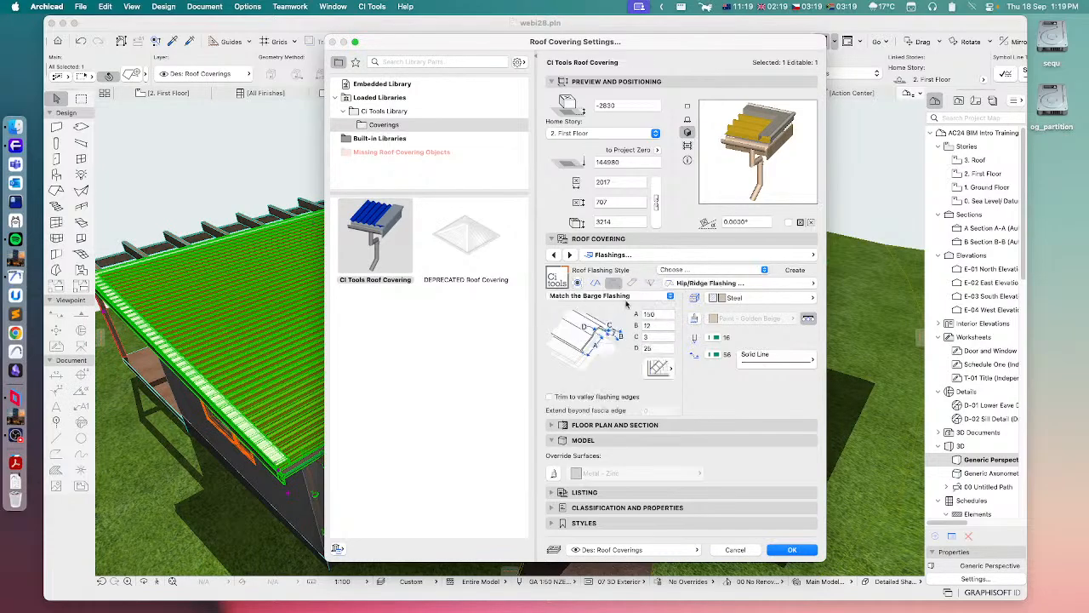
left_click(596, 283)
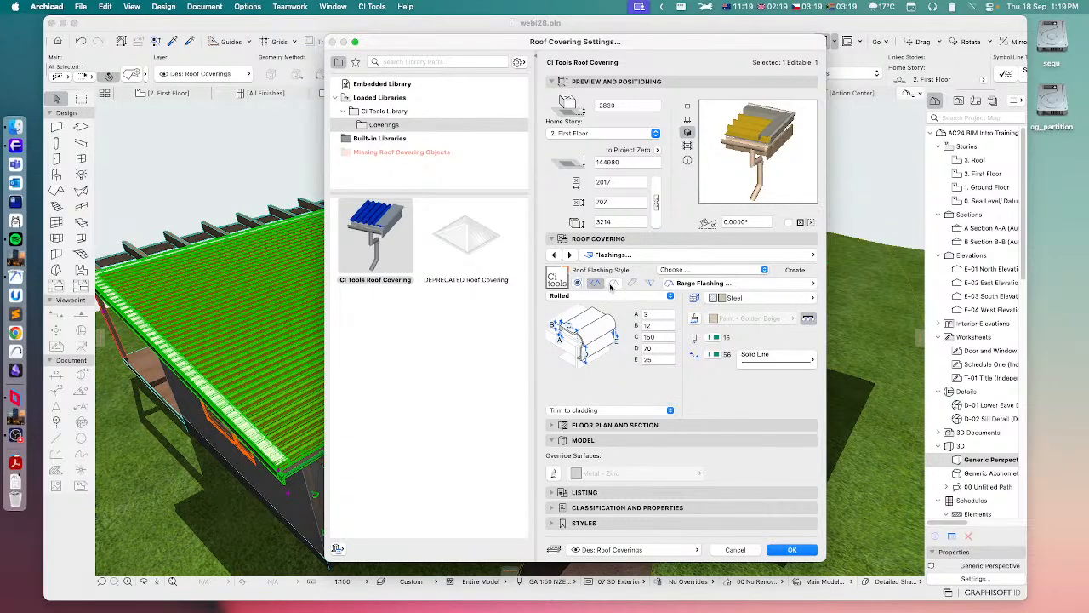
Set the roof covering's hip/ridge flashing type to Square Tile.
left_click(611, 285)
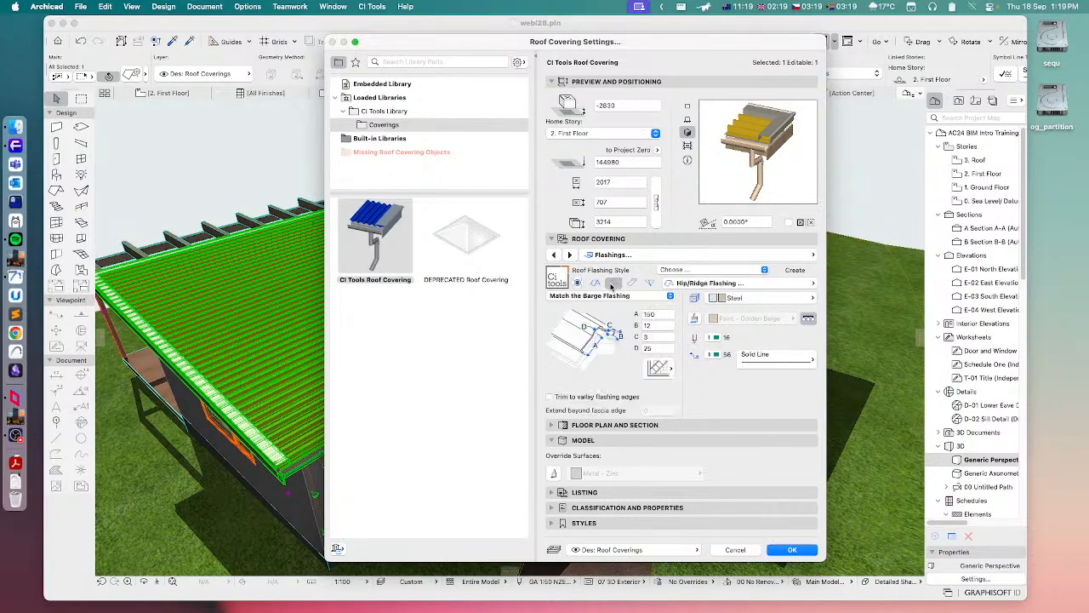
left_click(591, 297)
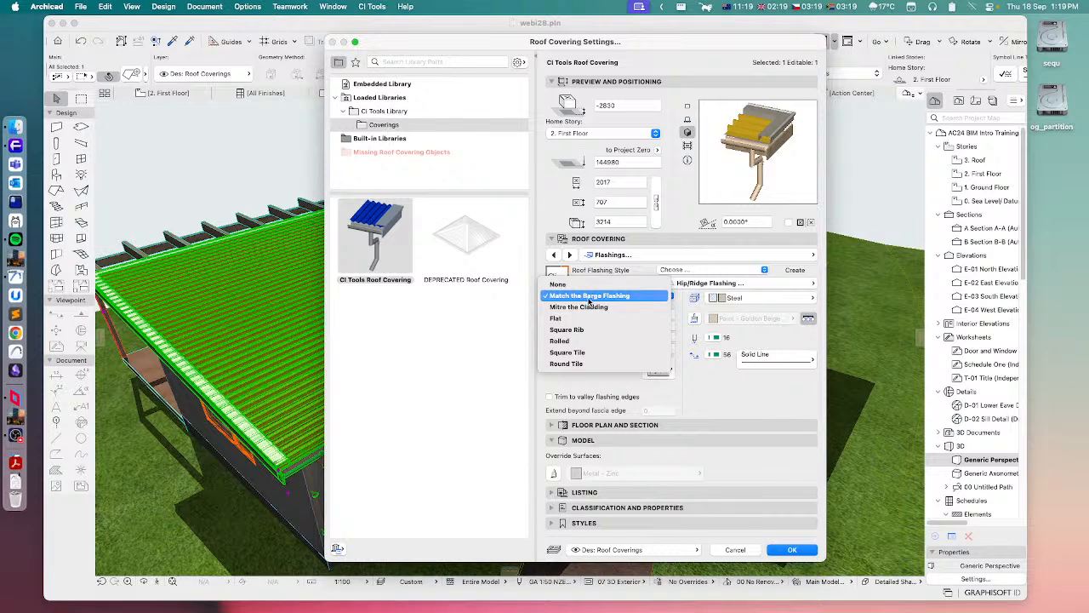
left_click(568, 352)
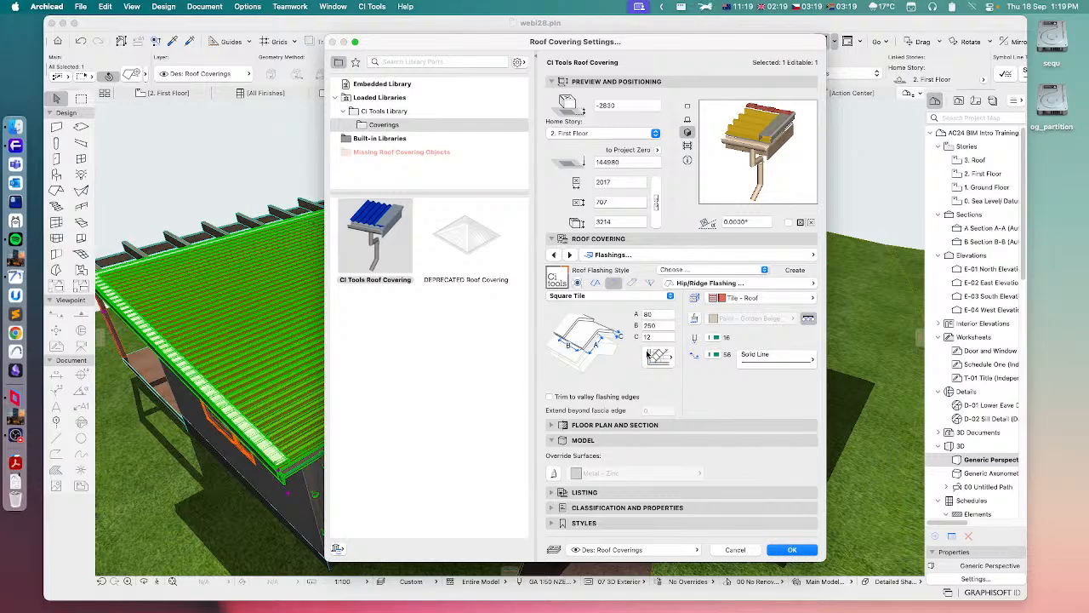
Set the roof covering's batten/purlin type to Steel Z Section in its Framing settings and apply the change.
left_click(667, 255)
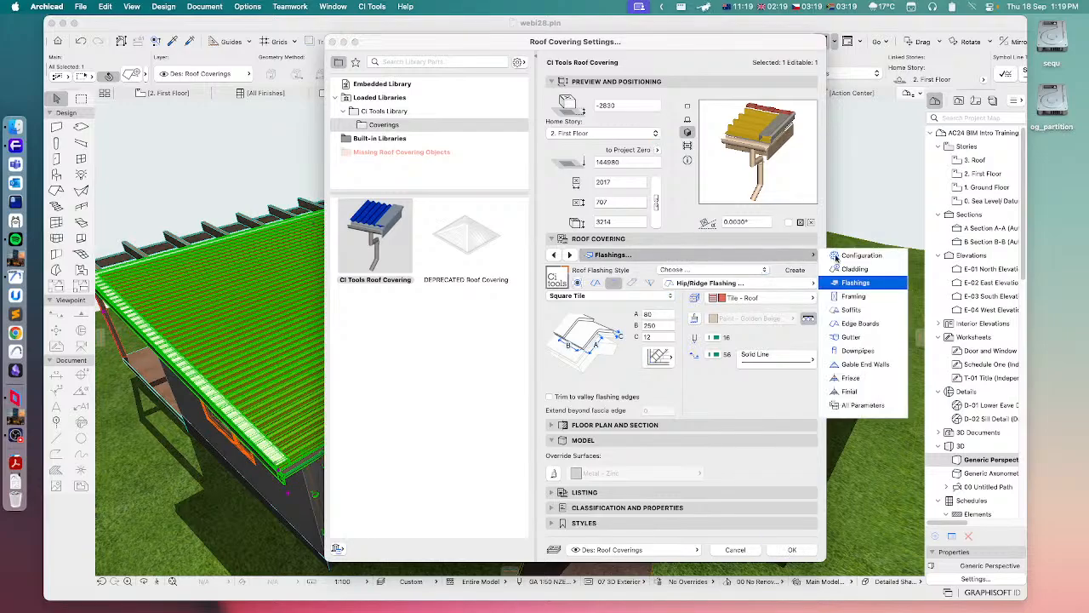
left_click(850, 297)
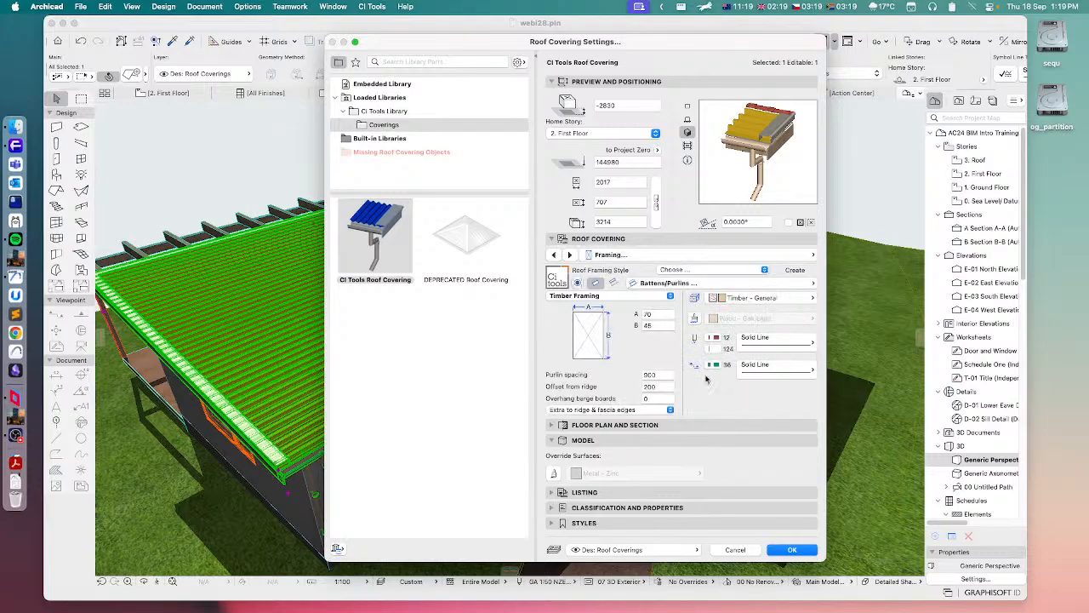
left_click(567, 299)
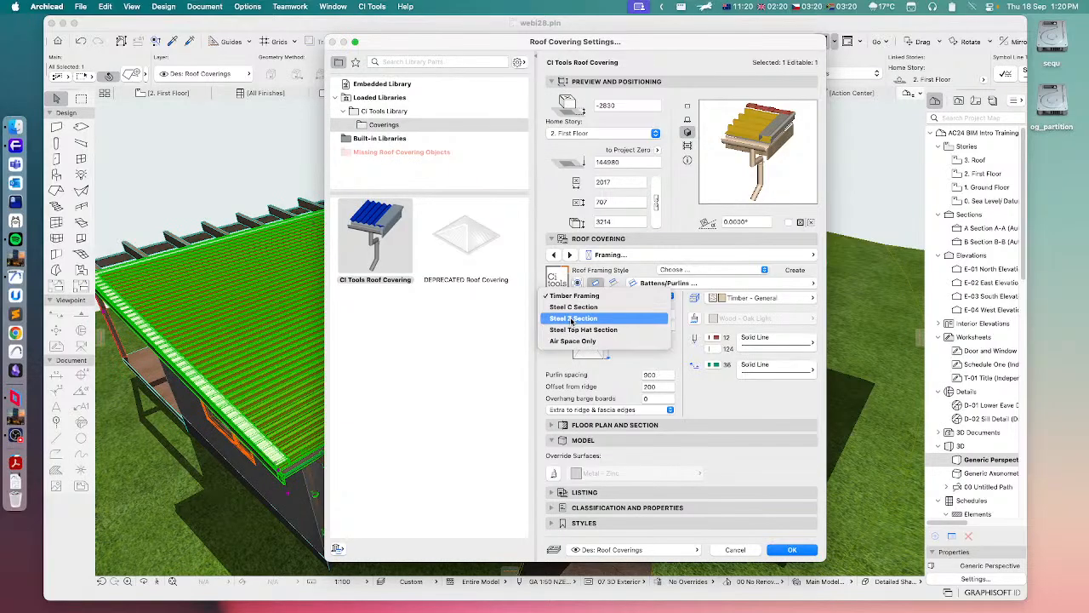
left_click(572, 319)
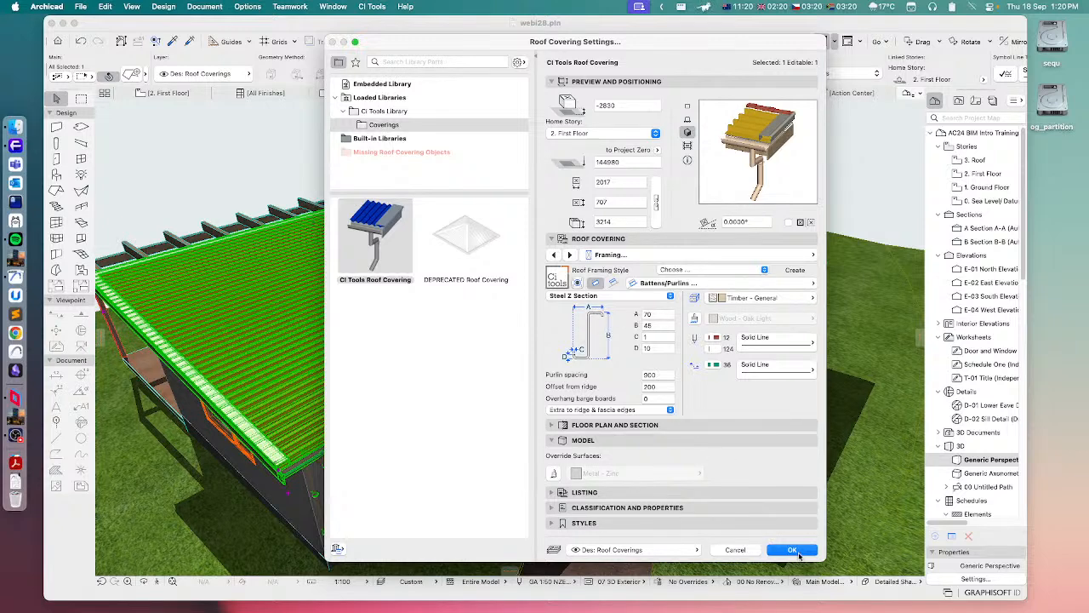
key("Escape")
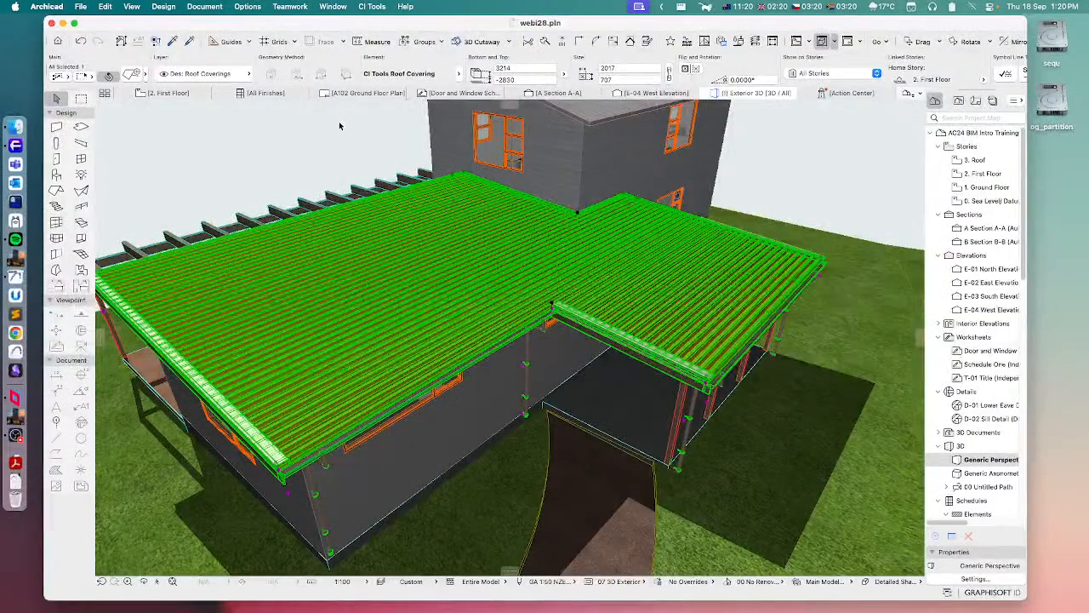
Examine the steel Z-section purlins in Section A-A and the purlin types offered in the roof covering's settings.
left_click(309, 141)
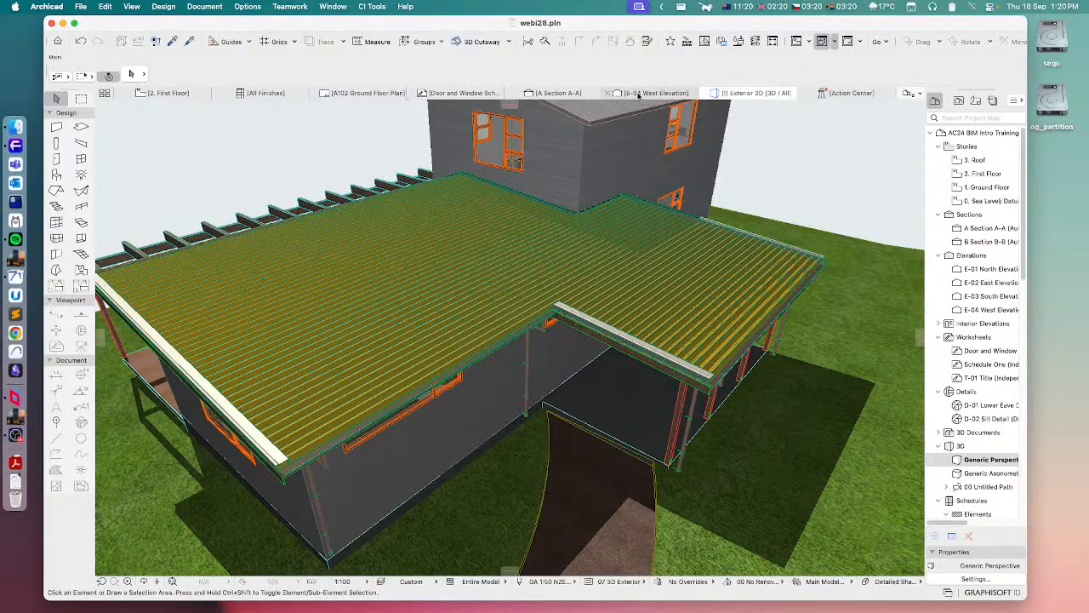
mouse_move(639, 96)
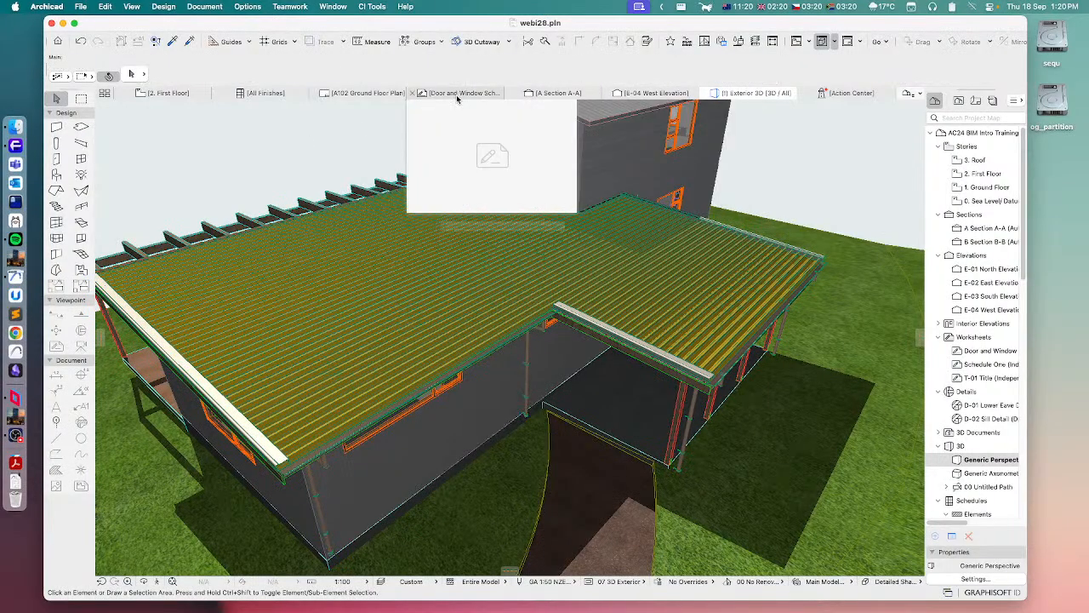
left_click(550, 93)
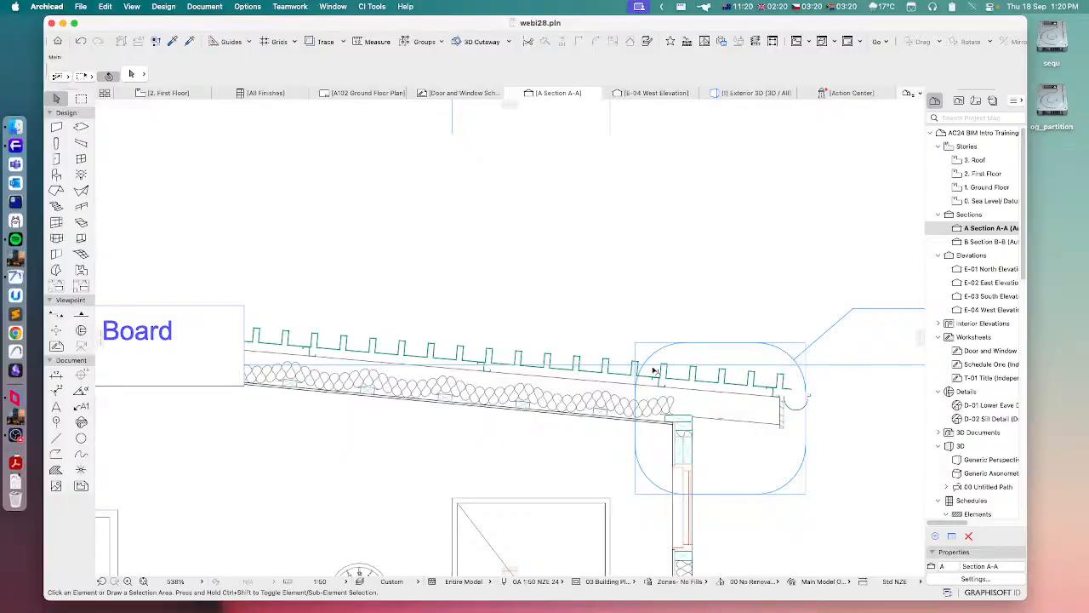
scroll(700, 421, "up", 10)
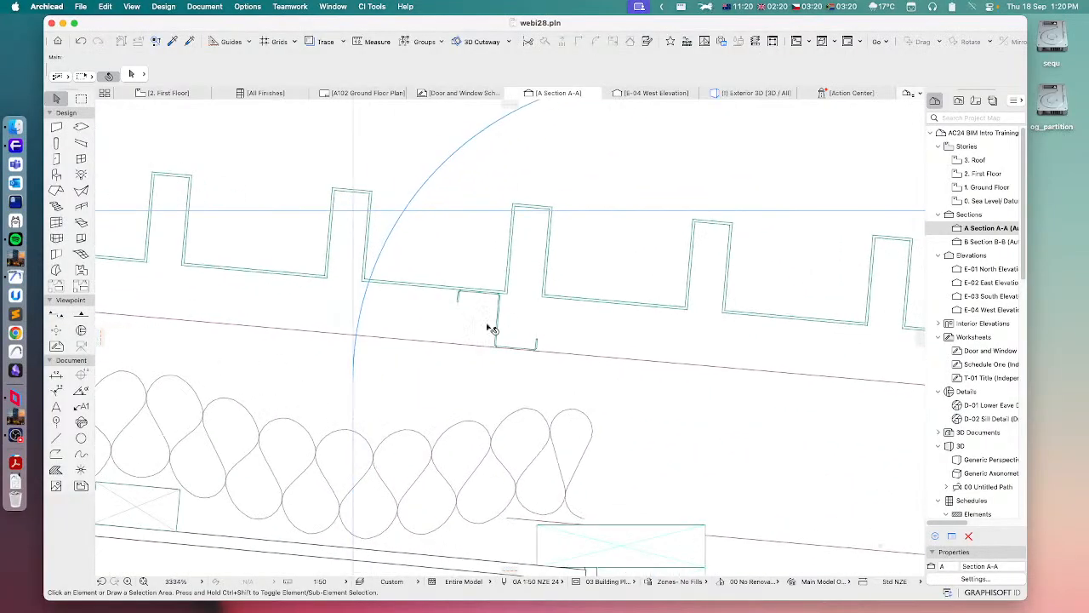
left_click(494, 332)
scroll(498, 324, "down", 4)
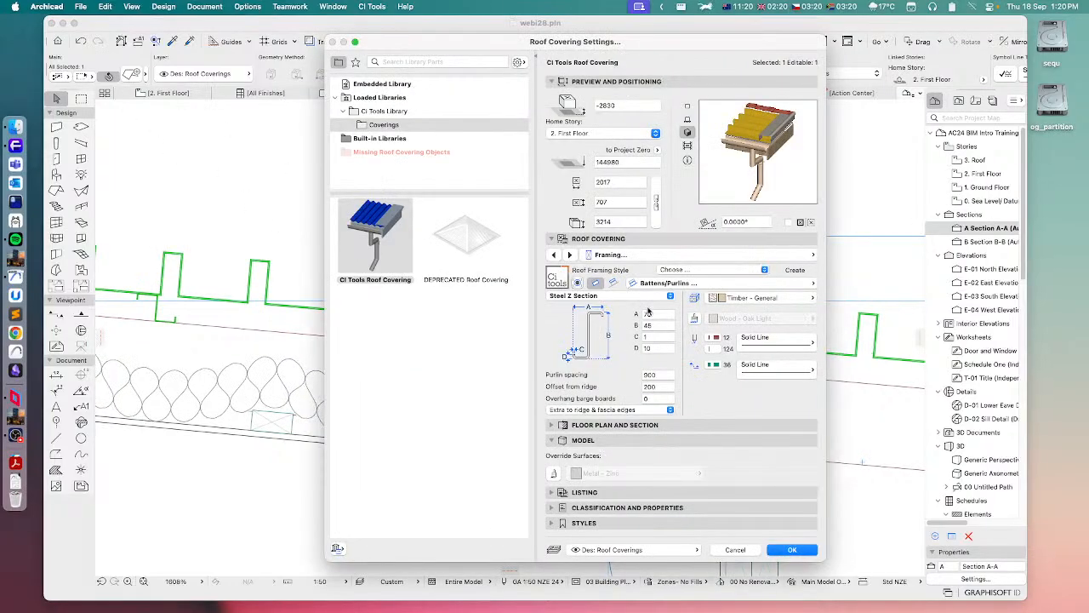
left_click(596, 298)
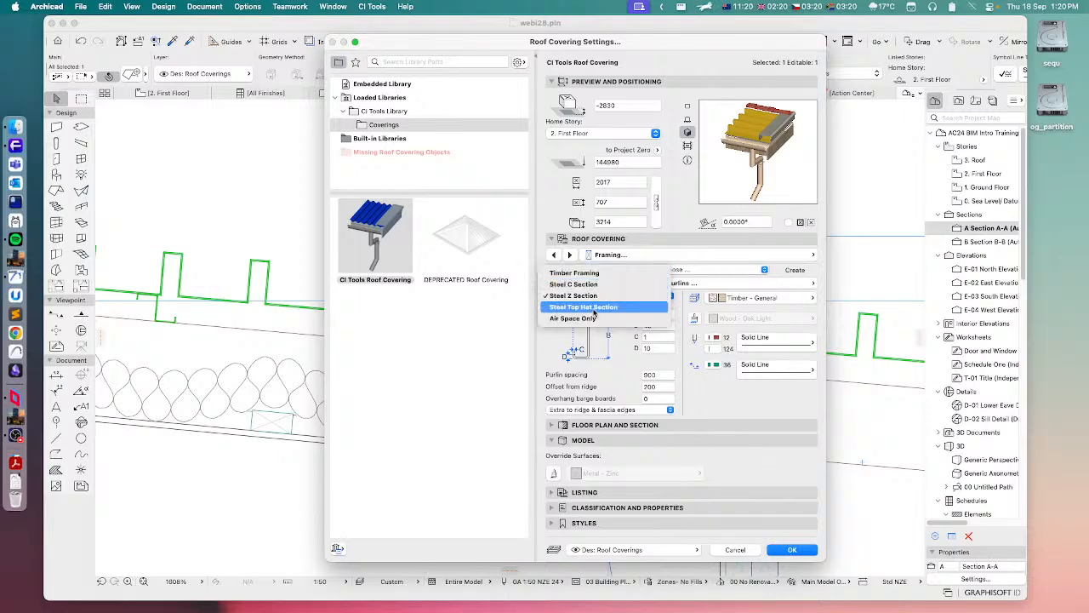
left_click(739, 398)
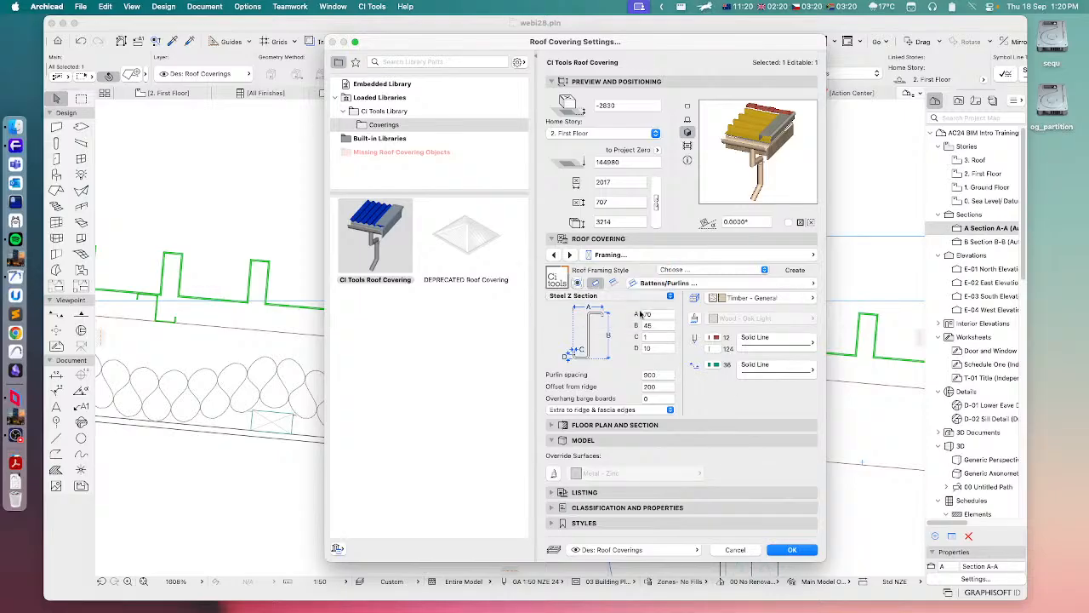
Review the roof covering's Soffits settings, including the options for the soffit to fascia and soffit to ridge.
left_click(648, 256)
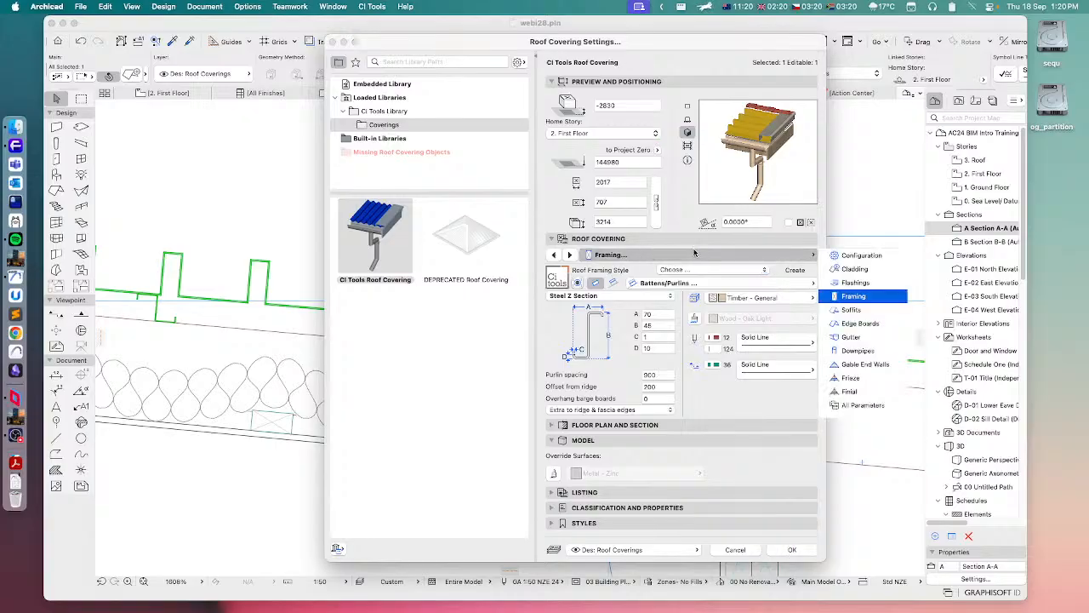
left_click(848, 312)
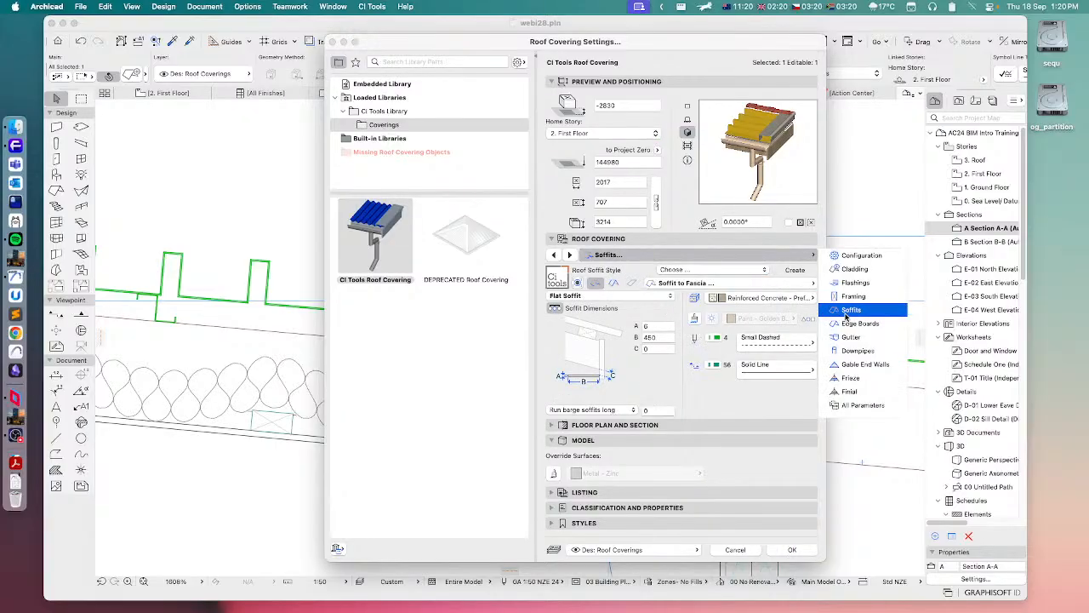
left_click(695, 393)
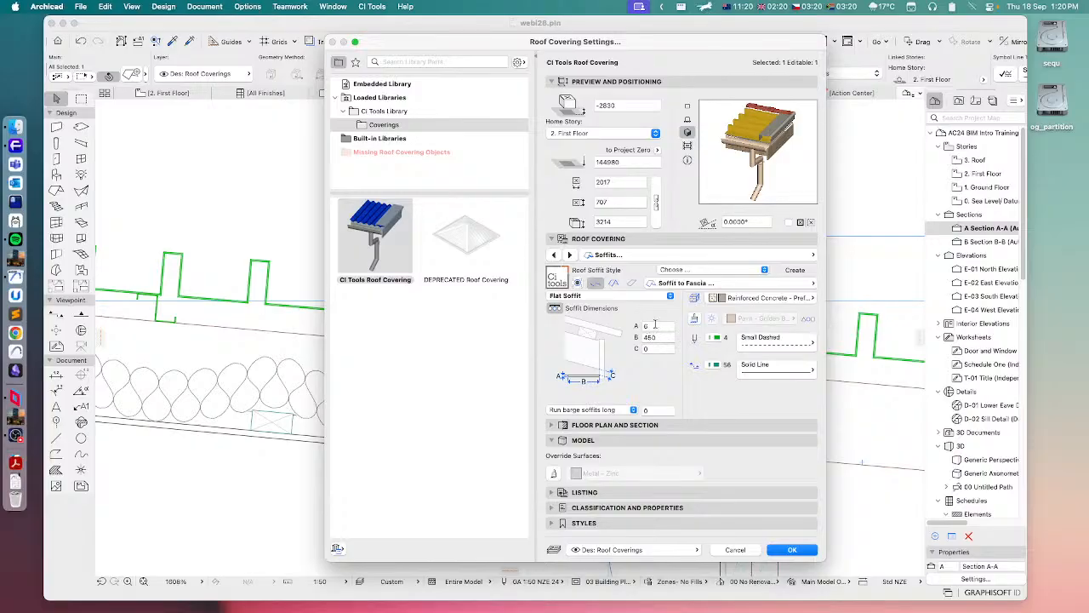
left_click(632, 285)
left_click(634, 283)
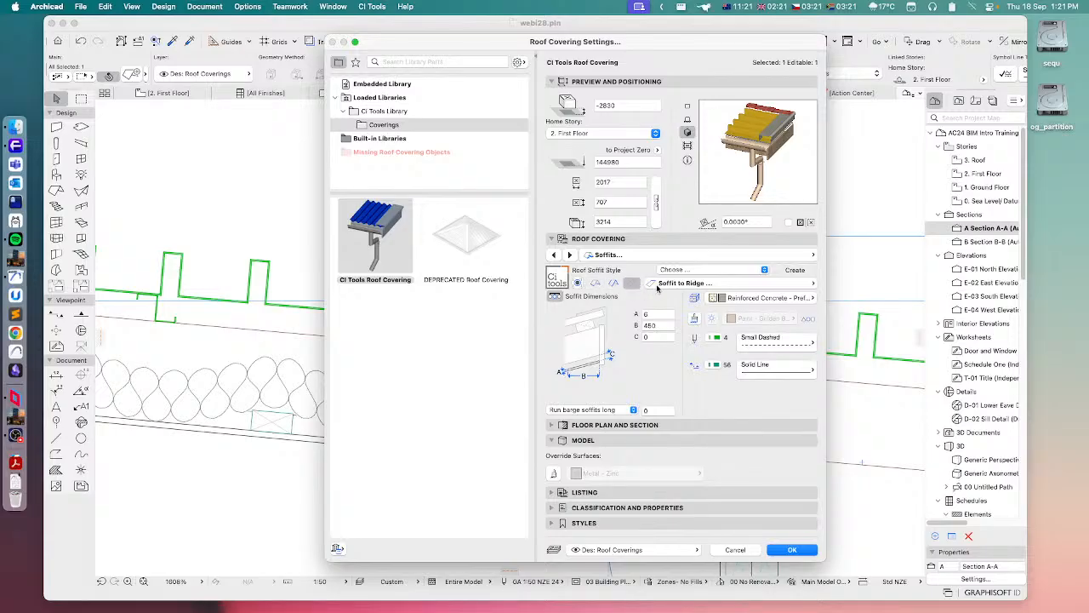
left_click(596, 283)
left_click(792, 550)
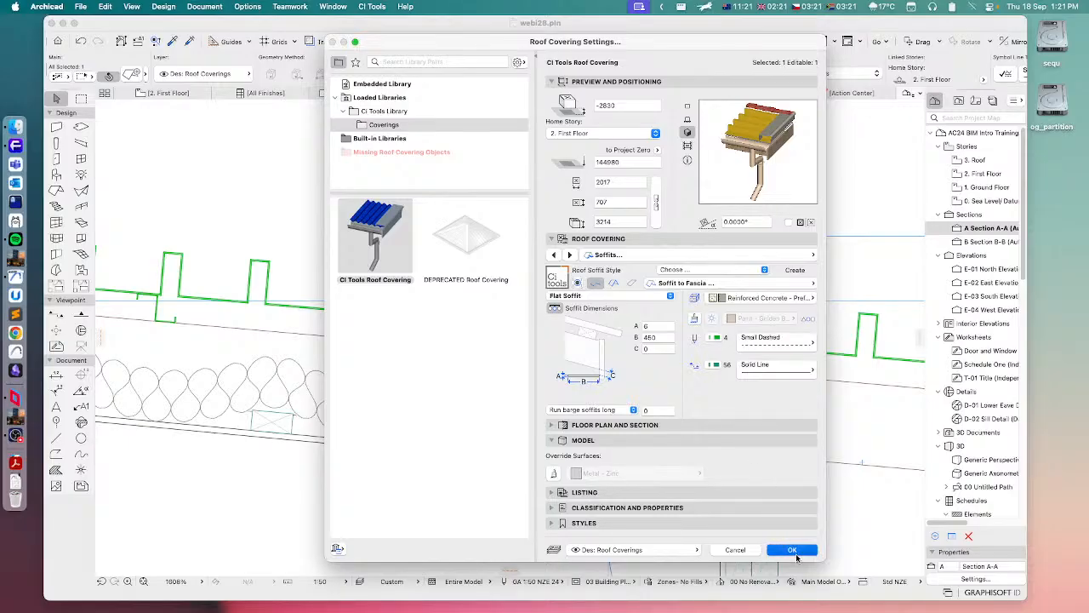
On the First Floor plan, stretch the soffit at the lower edge of the roof's projecting wing to a width of about 760.
left_click(168, 92)
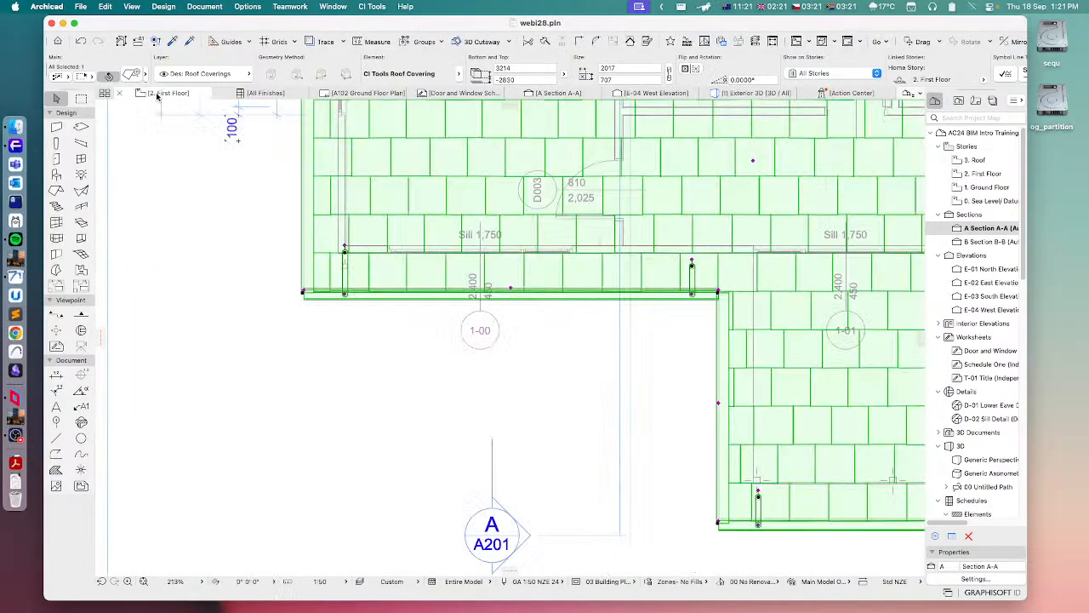
scroll(543, 330, "down", 5)
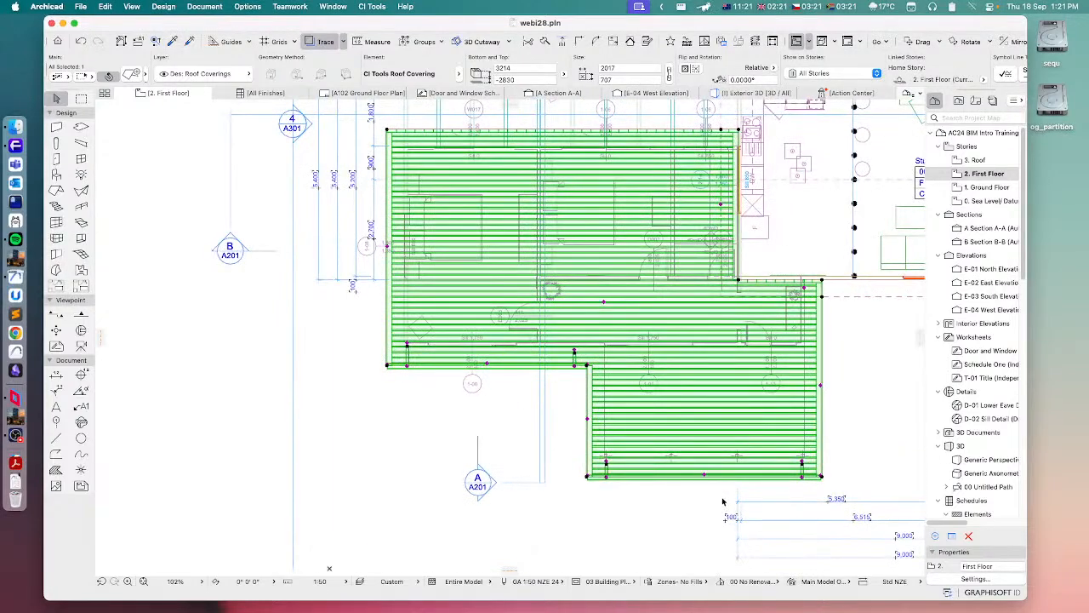
scroll(723, 501, "up", 5)
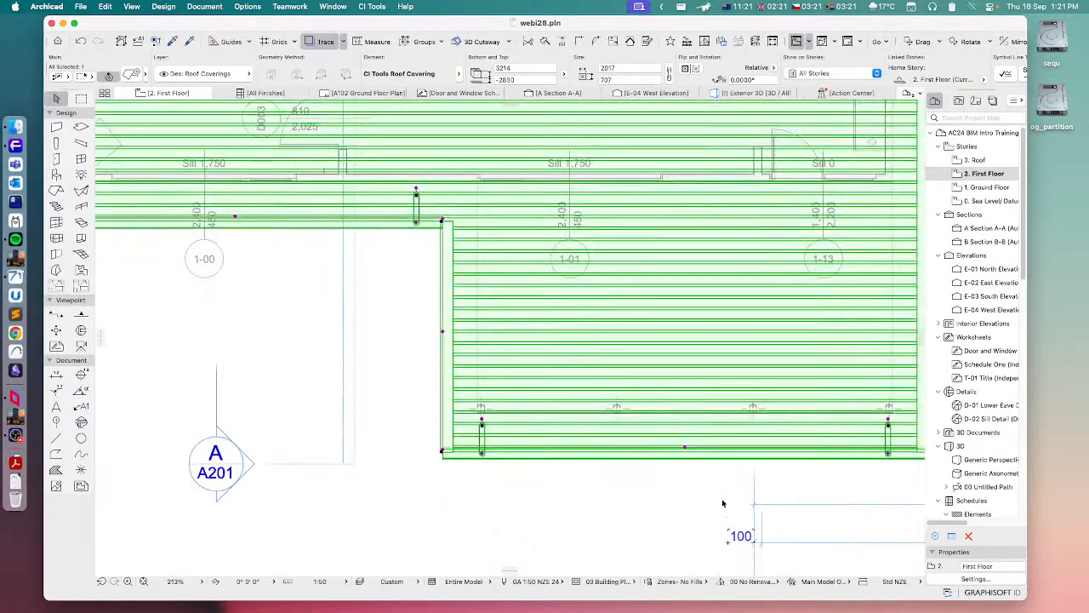
left_click(686, 449)
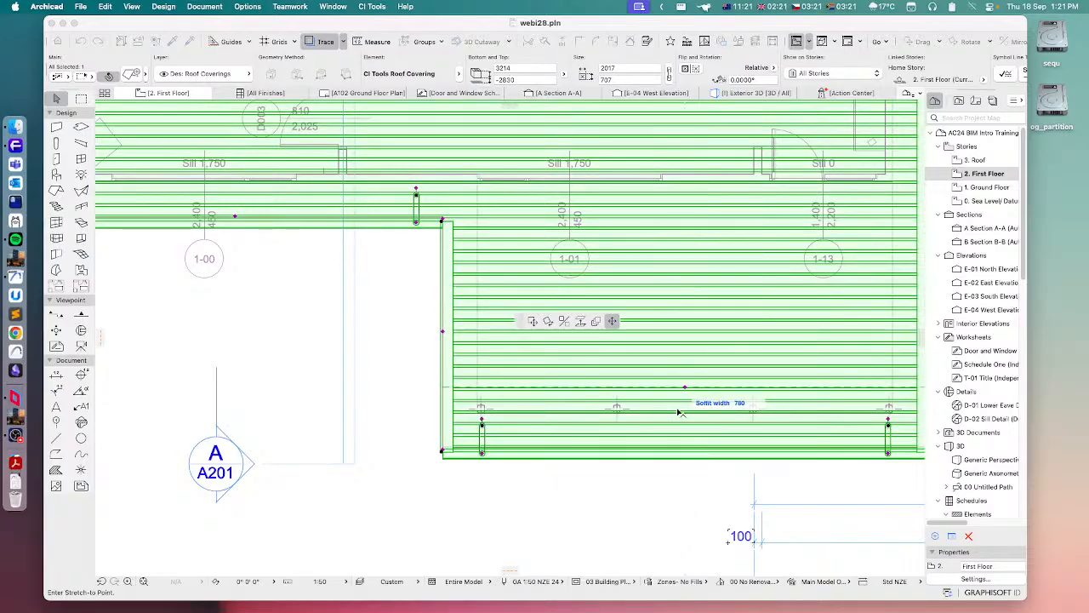
left_click(678, 413)
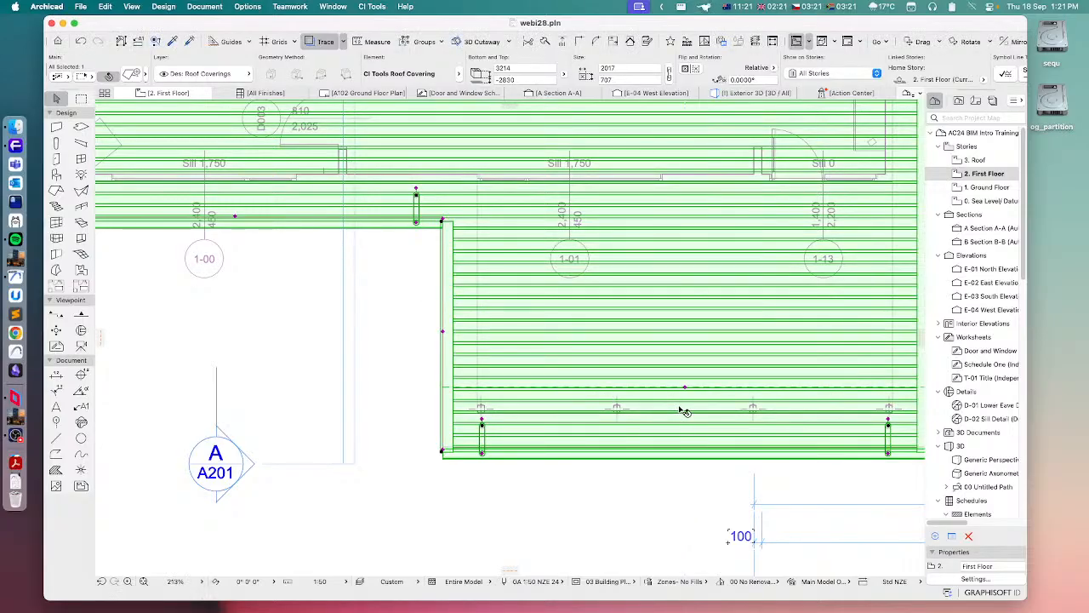
Set the roof covering's edge board type to Metal in its Edge Boards settings.
left_click(133, 75)
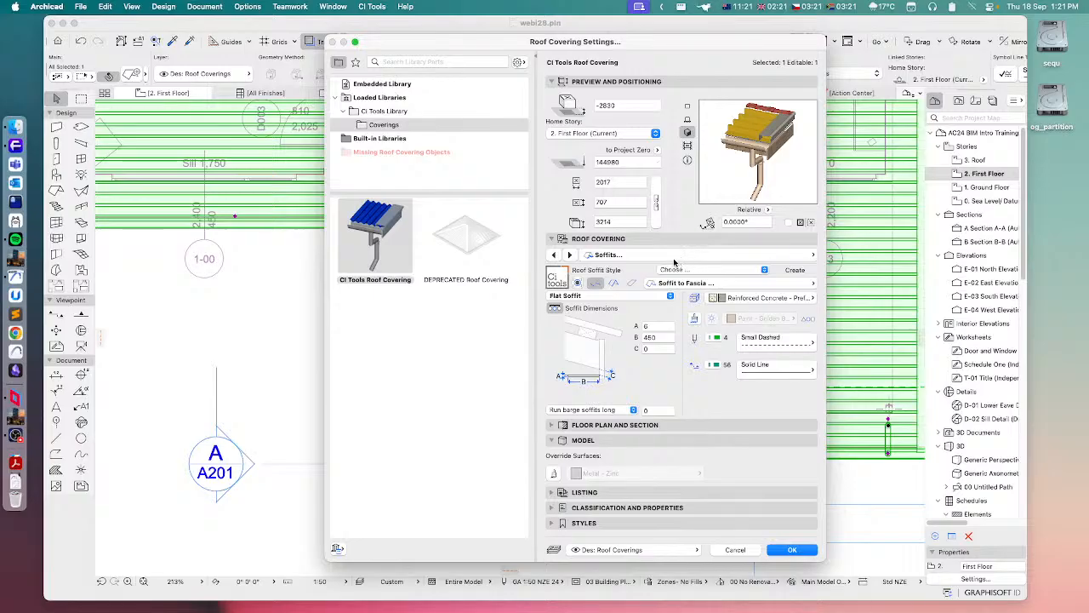
left_click(675, 257)
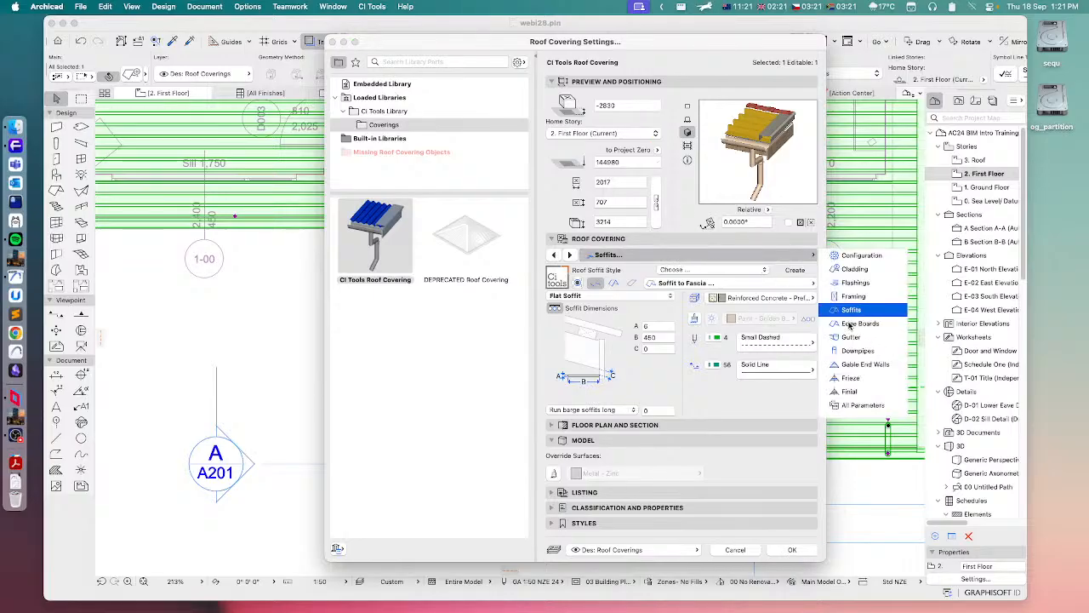
left_click(850, 326)
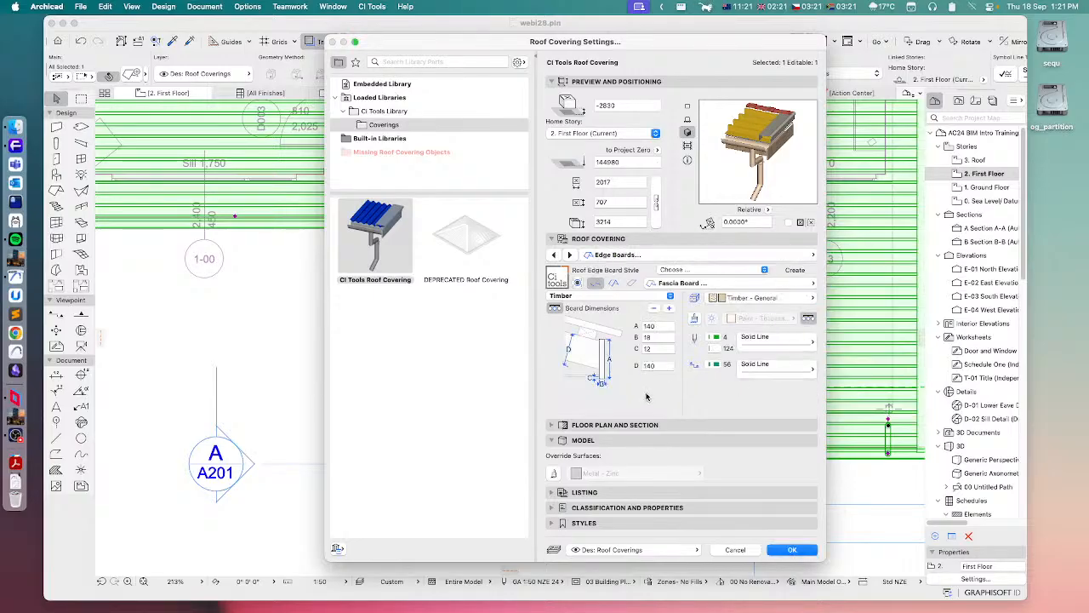
left_click(574, 297)
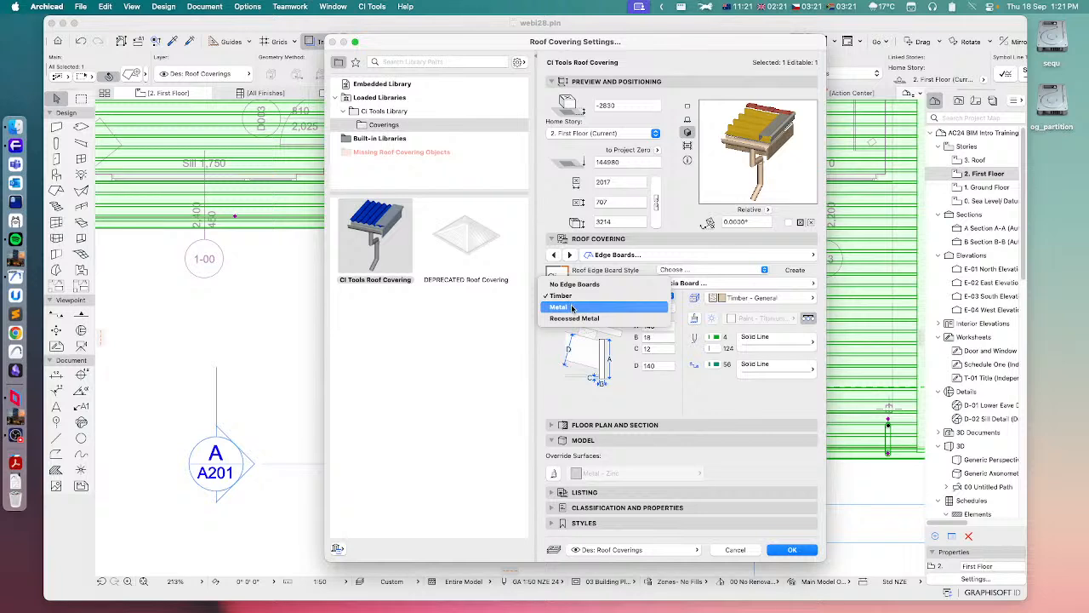
left_click(565, 308)
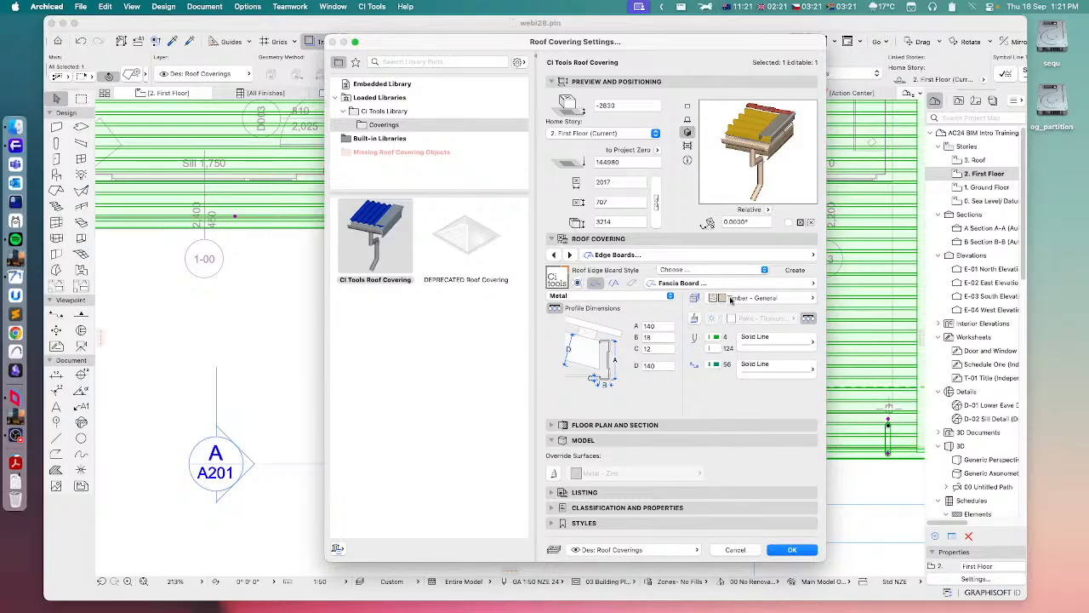
Review the profile settings for the roof covering's barge, ridge and fascia boards.
left_click(613, 283)
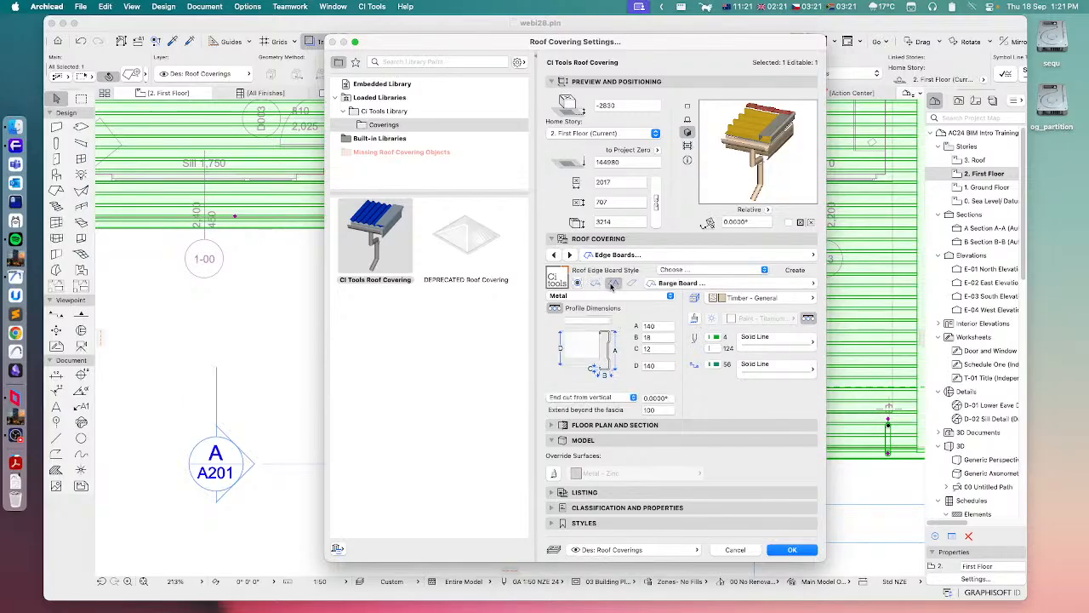
left_click(631, 283)
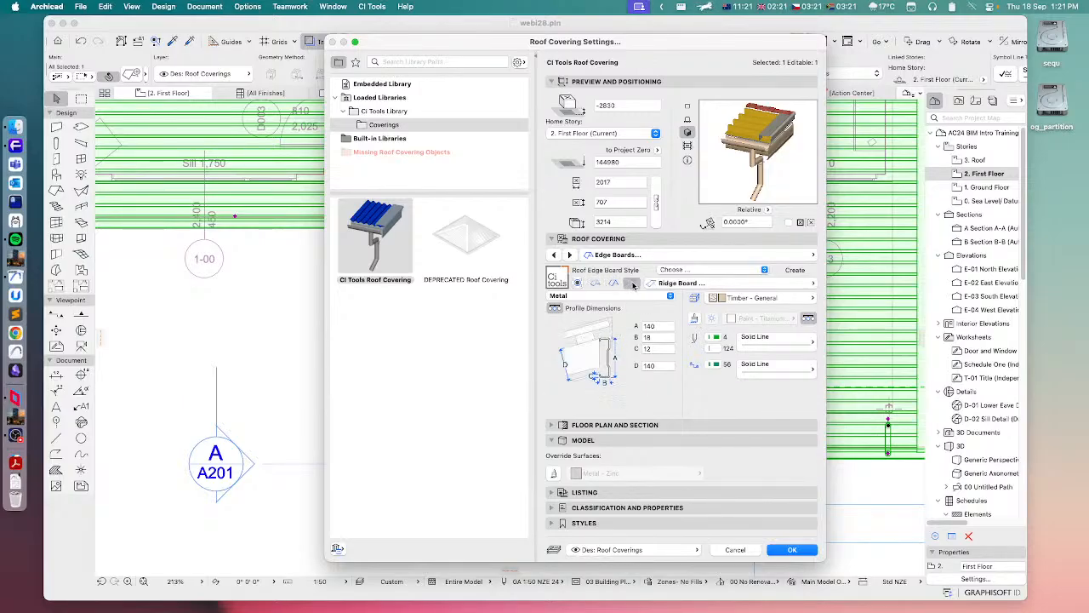
left_click(613, 283)
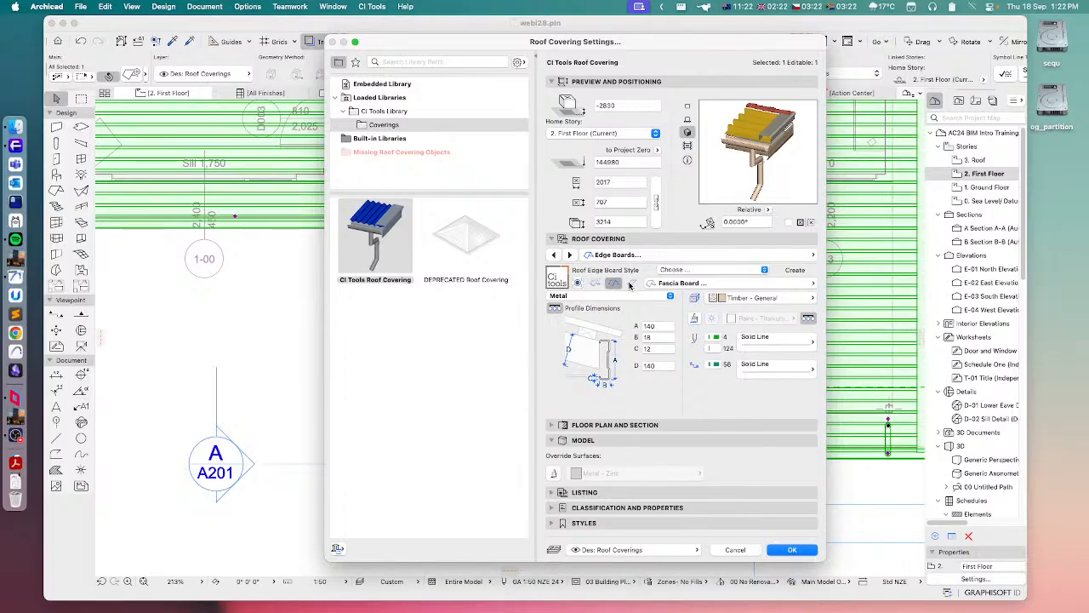
left_click(631, 286)
left_click(598, 285)
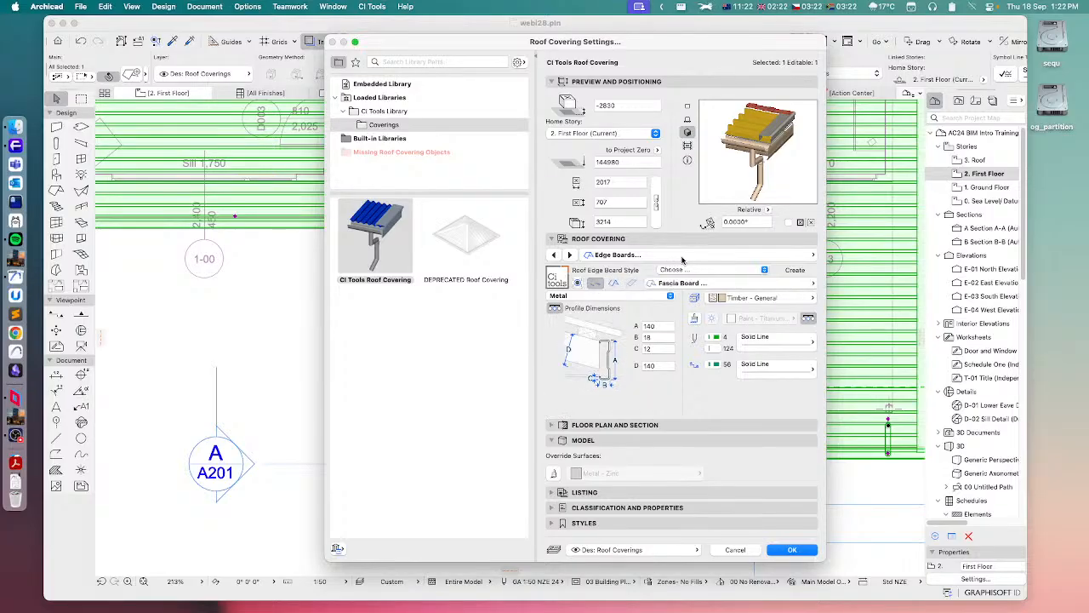
Set the roof covering's gutter profile to Colonial in its Gutter settings.
left_click(780, 254)
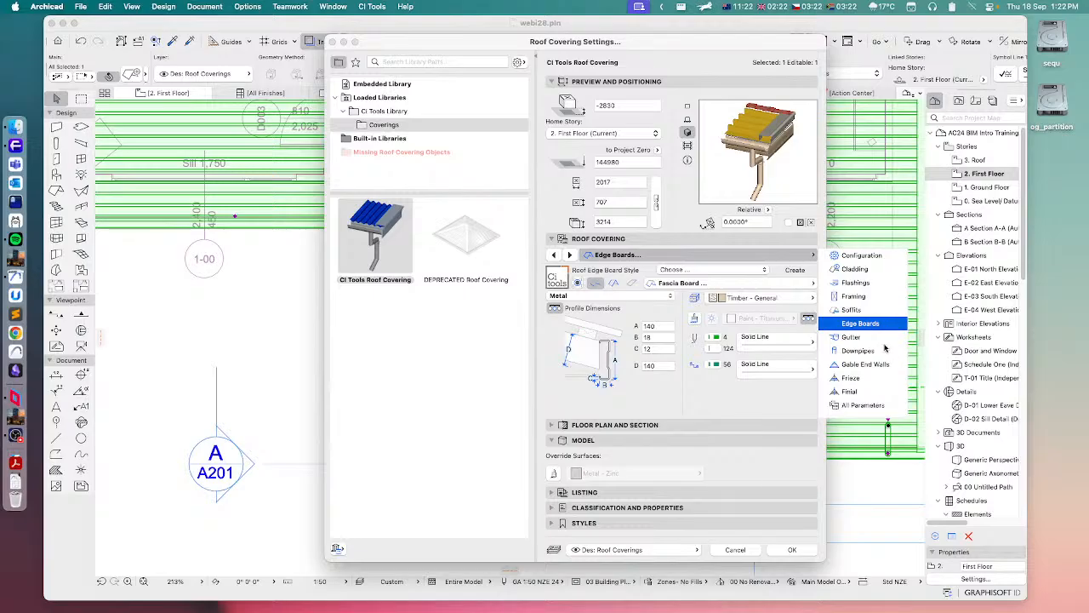
left_click(849, 337)
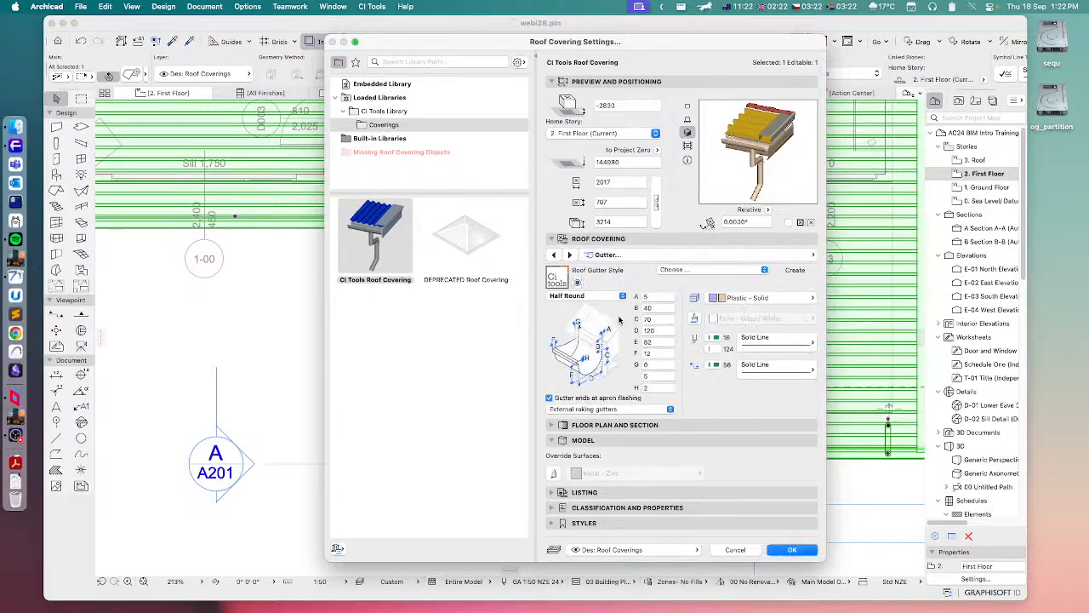
left_click(576, 295)
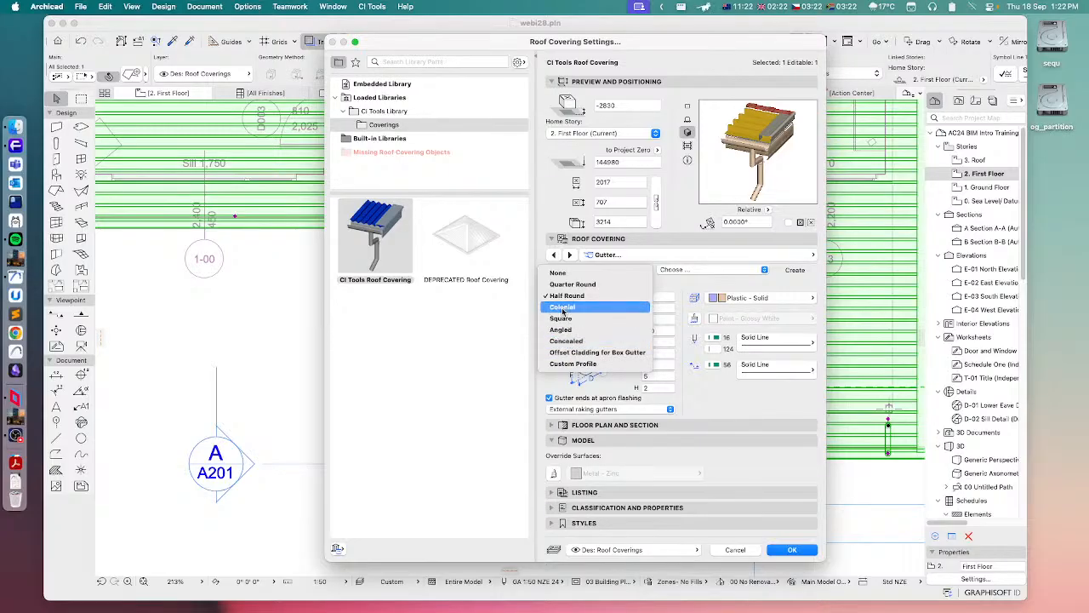
left_click(564, 308)
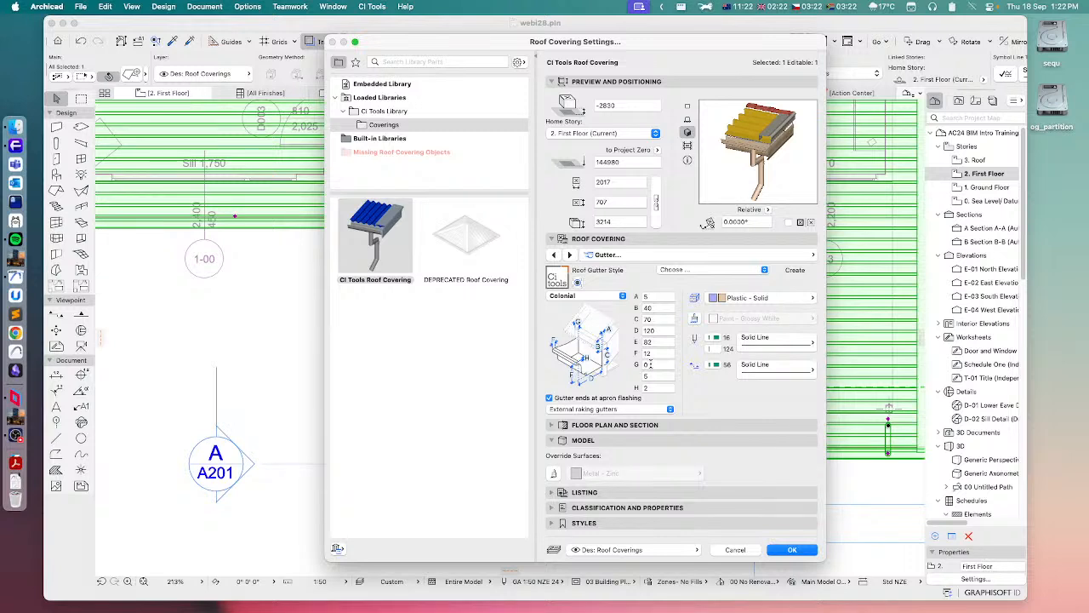
Review the roof covering's Downpipes settings and the available downpipe shape options.
left_click(719, 258)
left_click(852, 351)
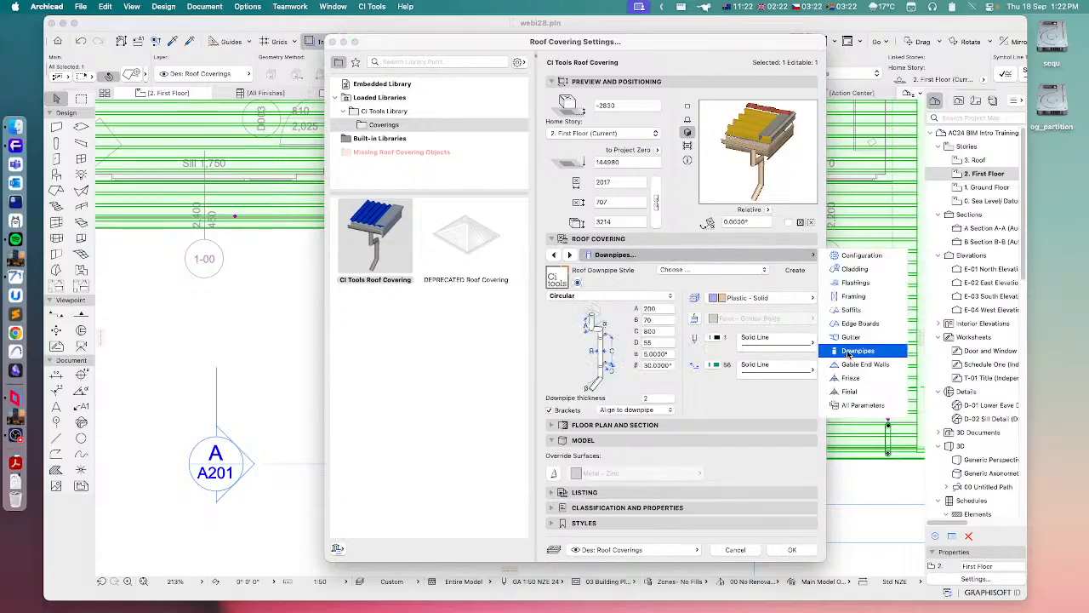
left_click(572, 298)
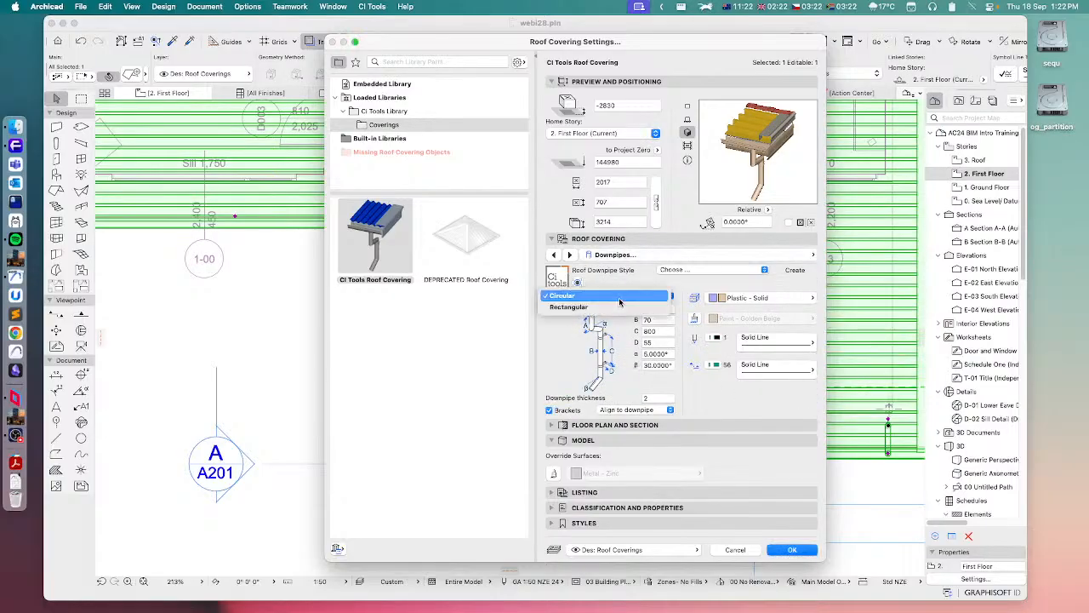
left_click(555, 336)
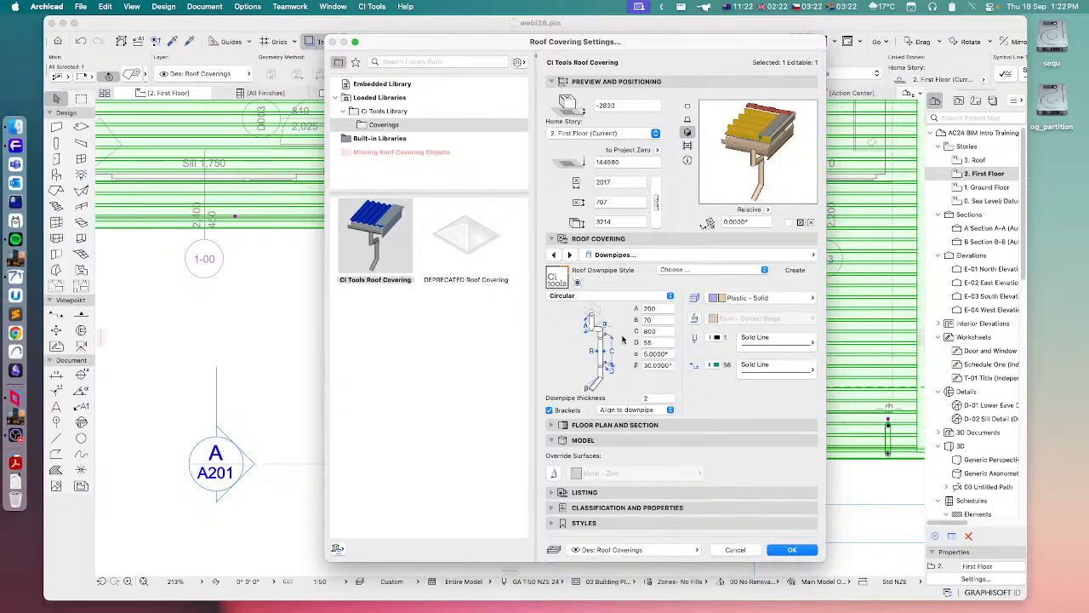
Set the roof covering's gable cladding to Bevel Back Weatherboard in its Gable End Walls settings.
left_click(689, 255)
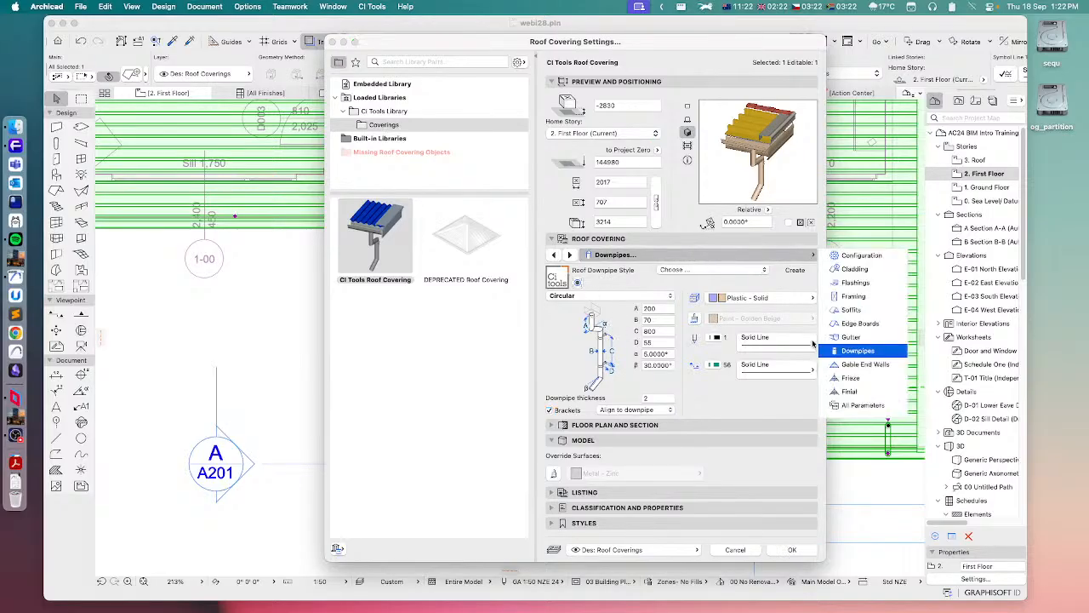
left_click(856, 366)
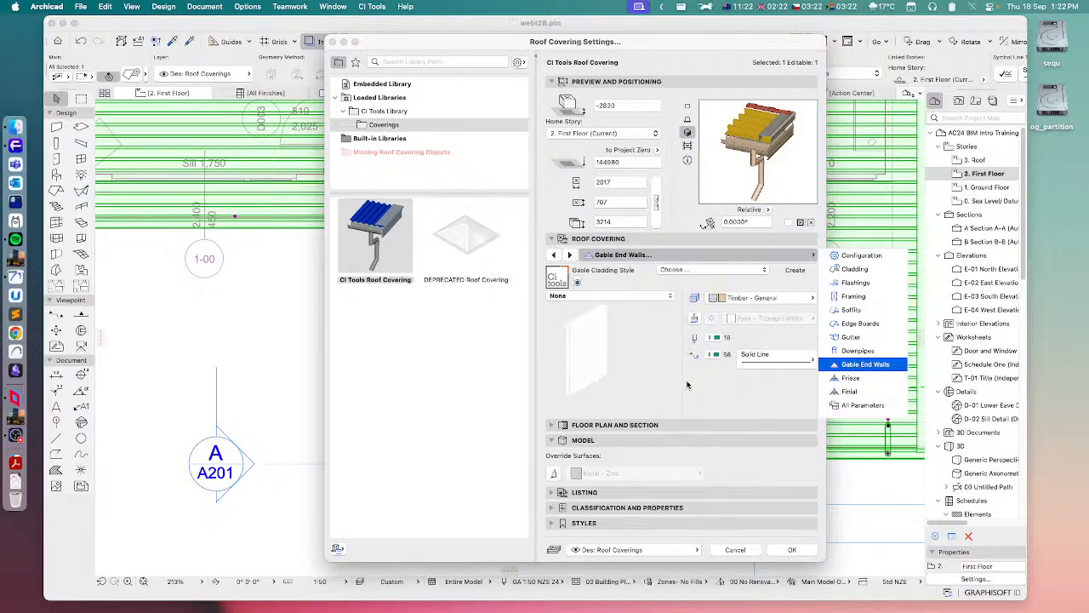
left_click(643, 382)
left_click(597, 297)
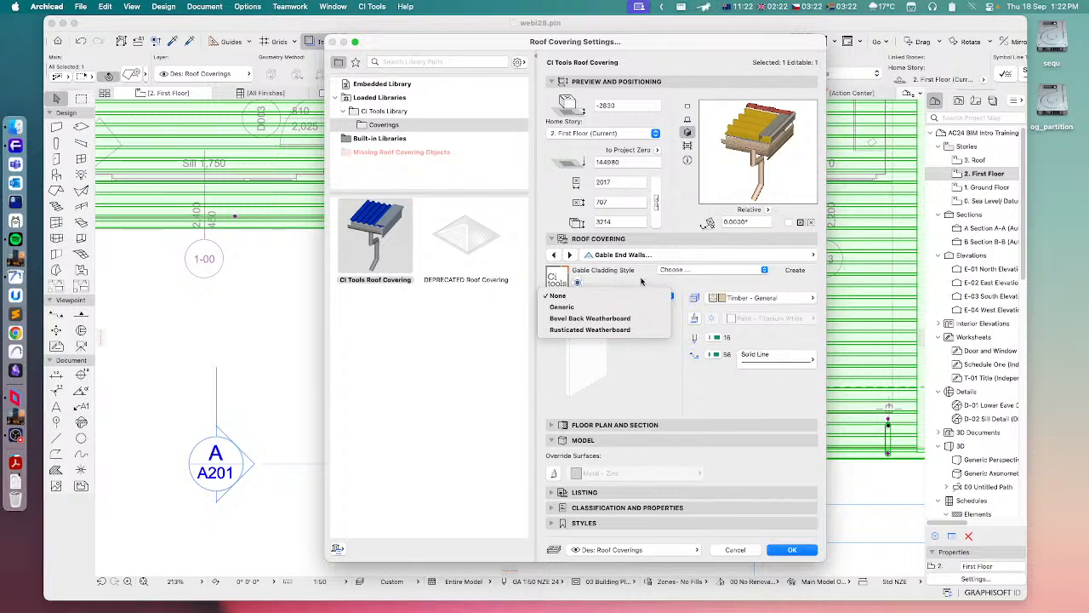
left_click(579, 318)
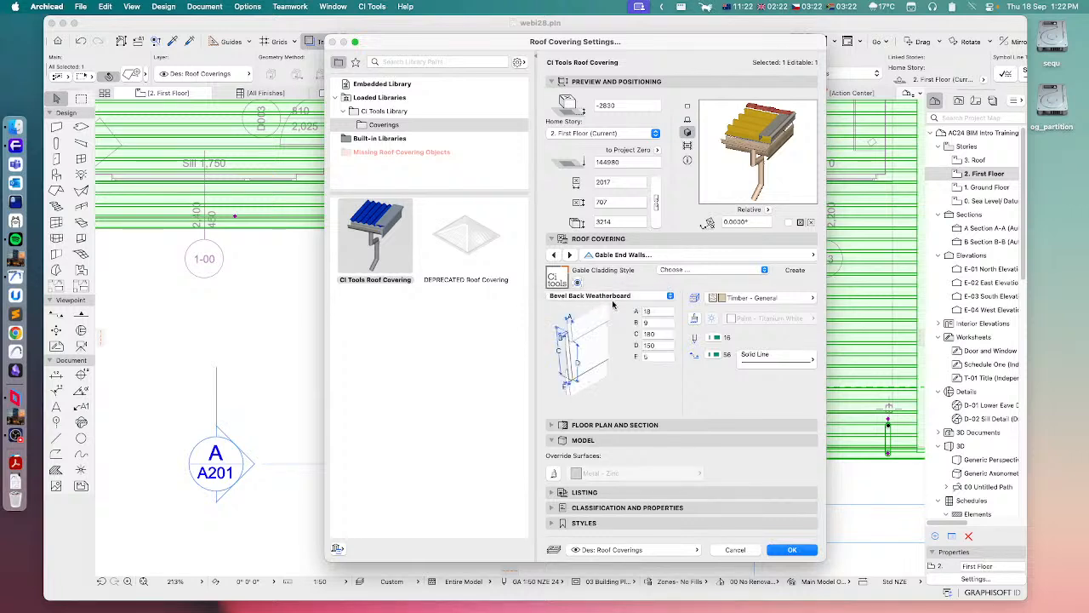
left_click(600, 302)
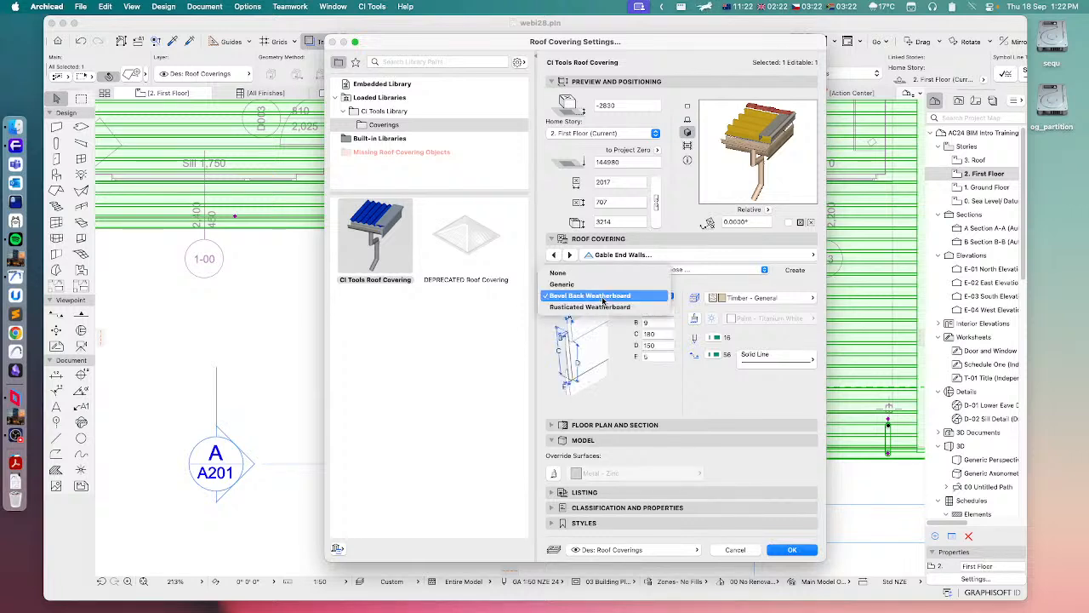
left_click(711, 399)
Set the roof covering's Finial settings to place finials at the right end gables.
left_click(695, 257)
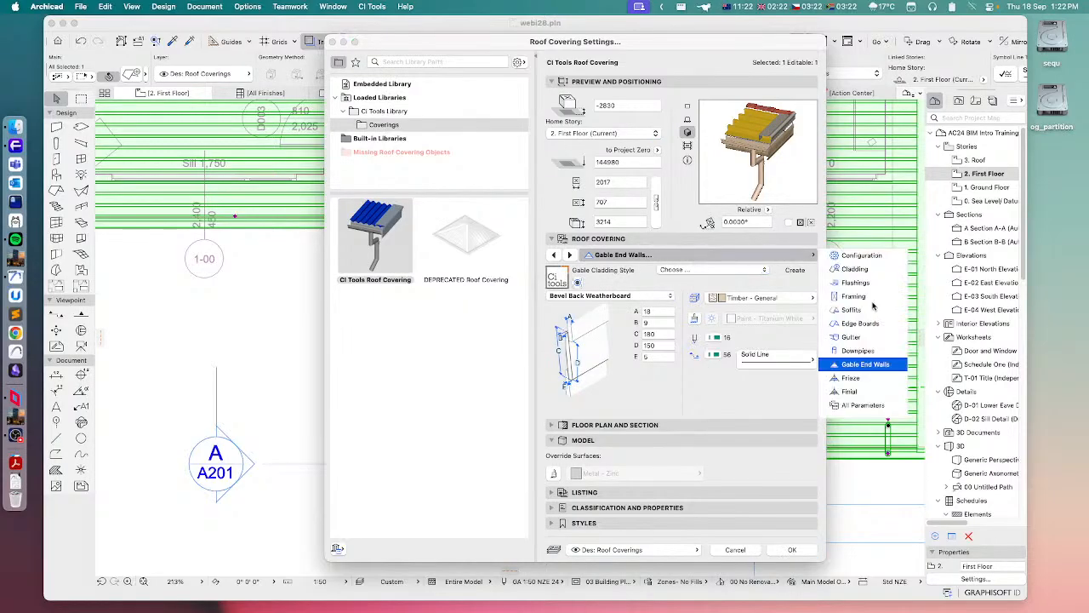
left_click(847, 378)
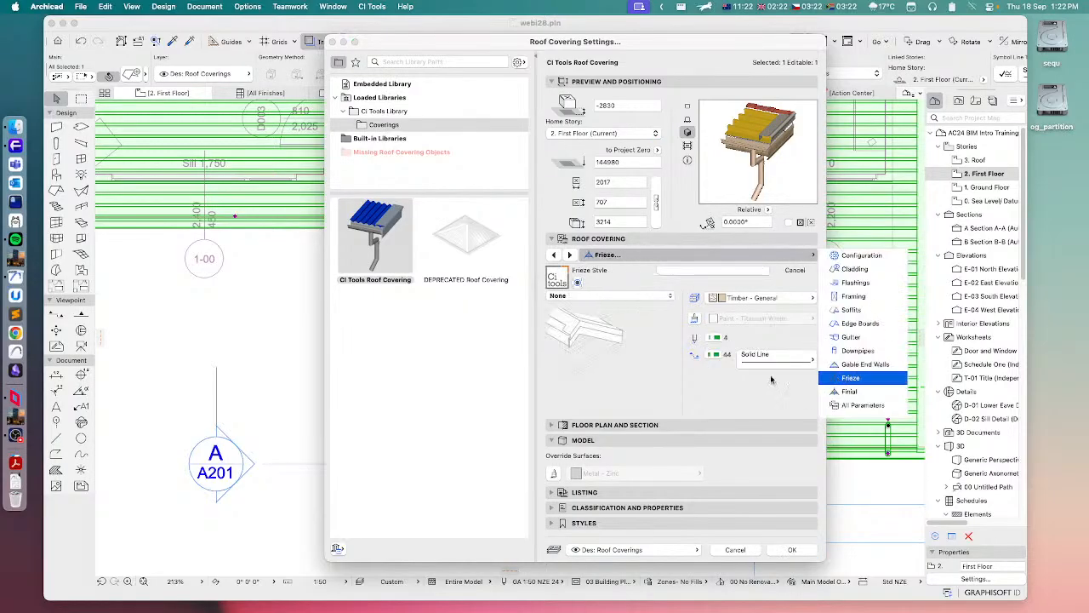
left_click(850, 393)
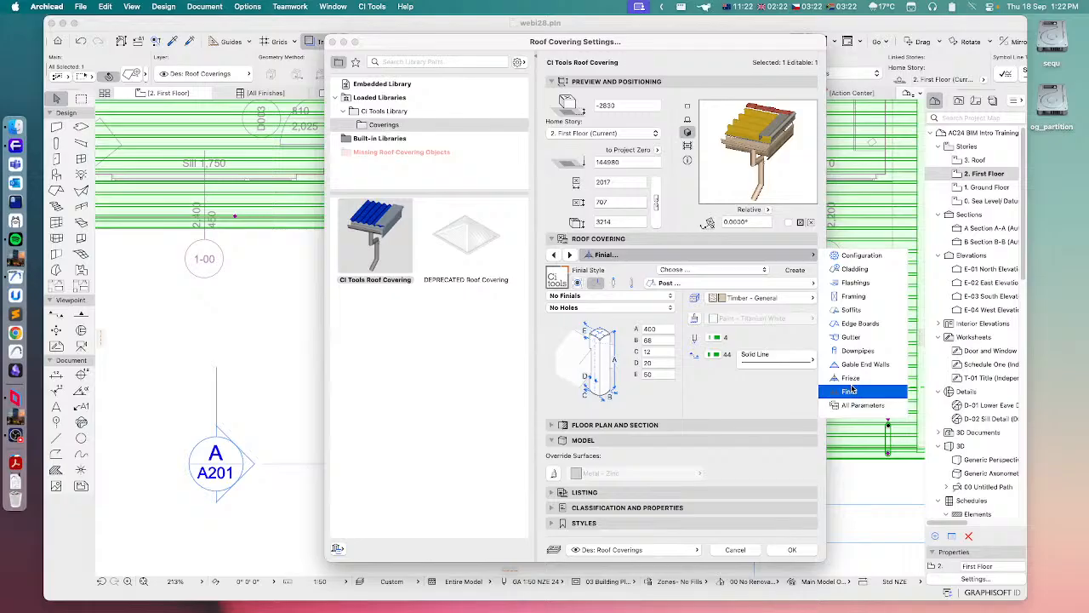
left_click(585, 296)
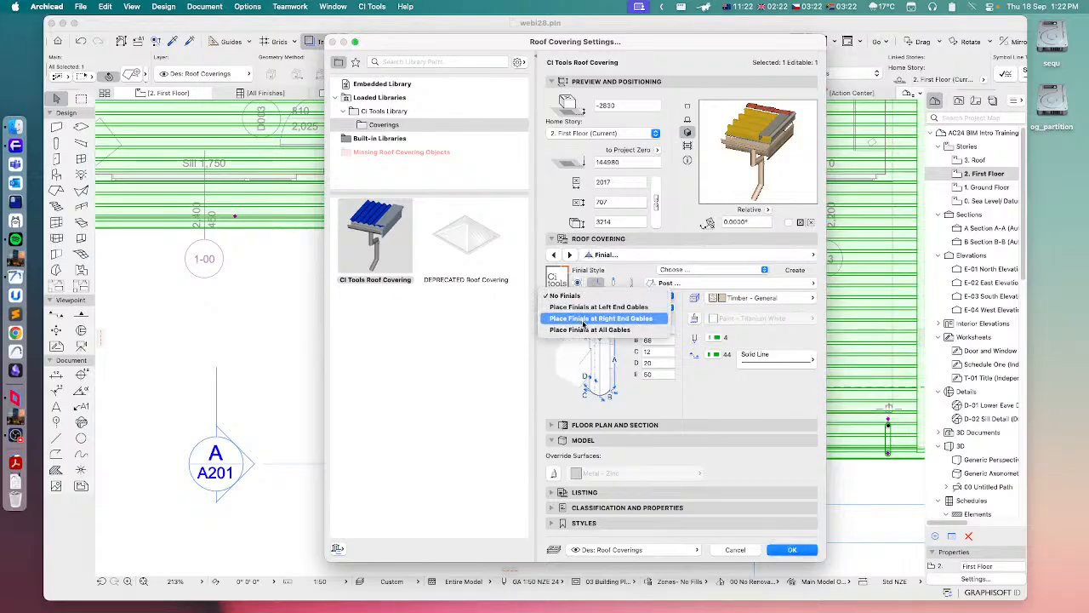
left_click(584, 319)
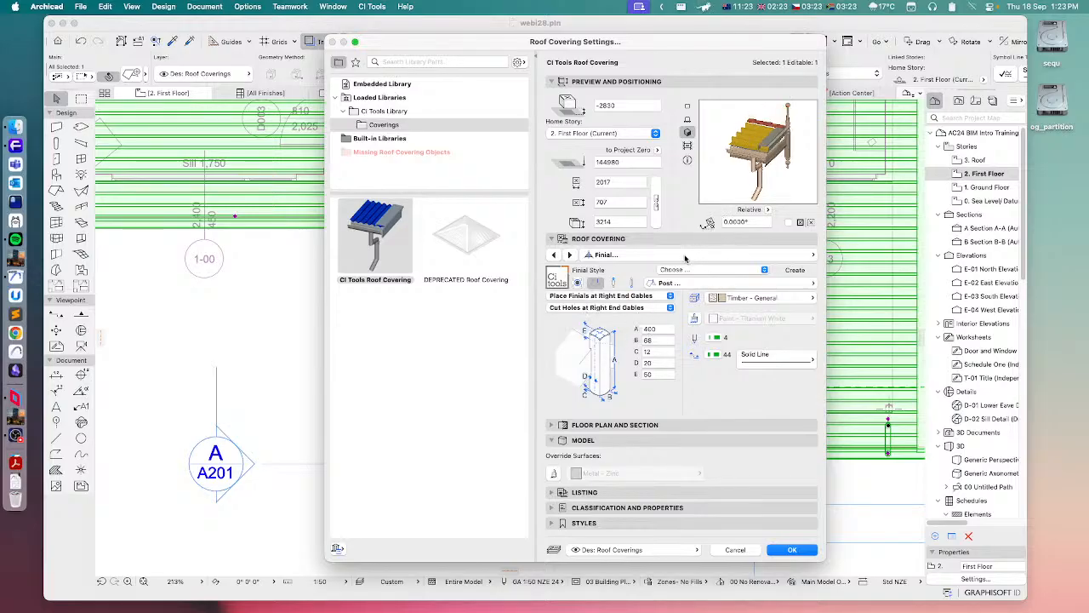
Set the roof covering's frieze to Vertical Posts, return to its Configuration settings and apply all the changes.
left_click(694, 255)
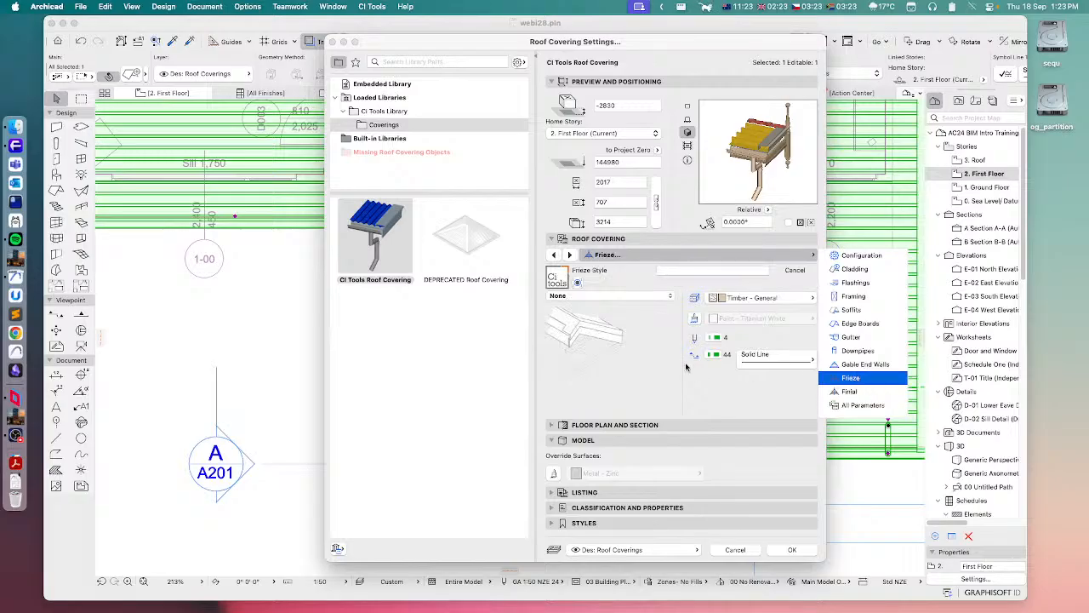
left_click(851, 377)
left_click(596, 296)
left_click(571, 308)
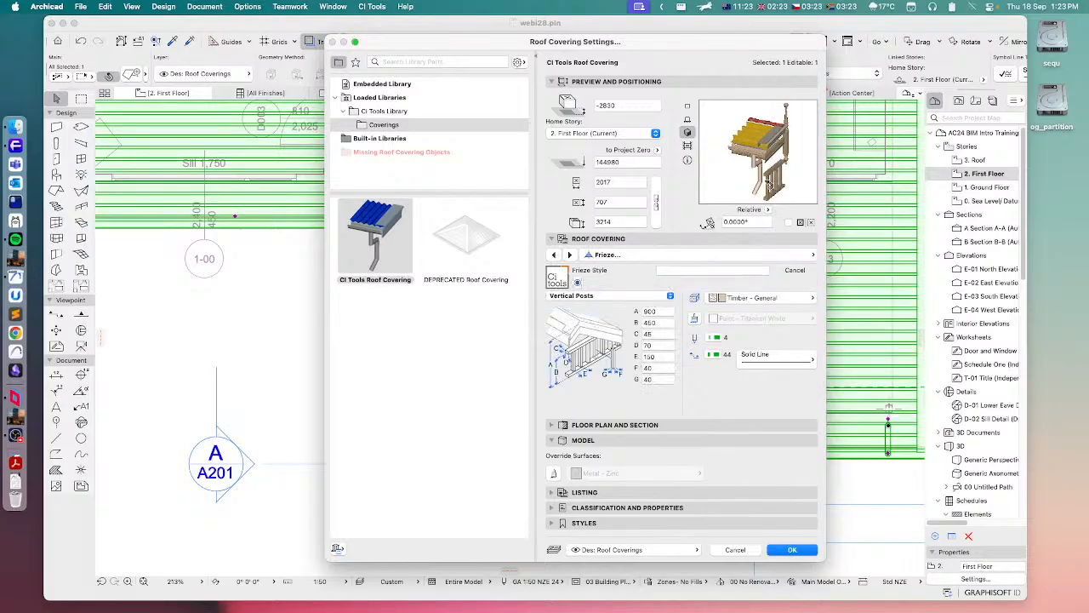
left_click(660, 256)
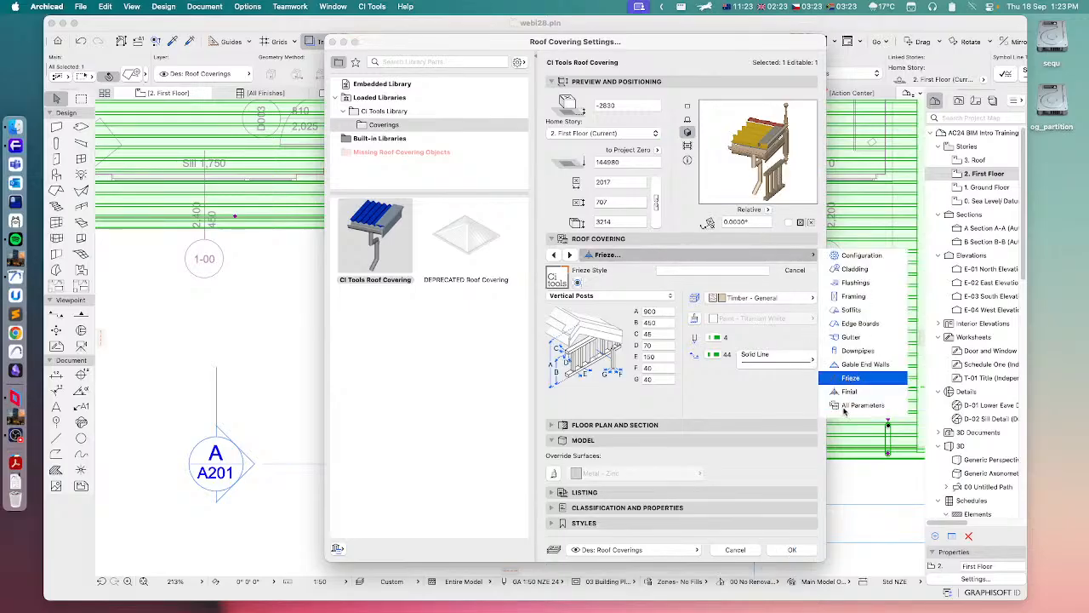
left_click(861, 256)
left_click(794, 550)
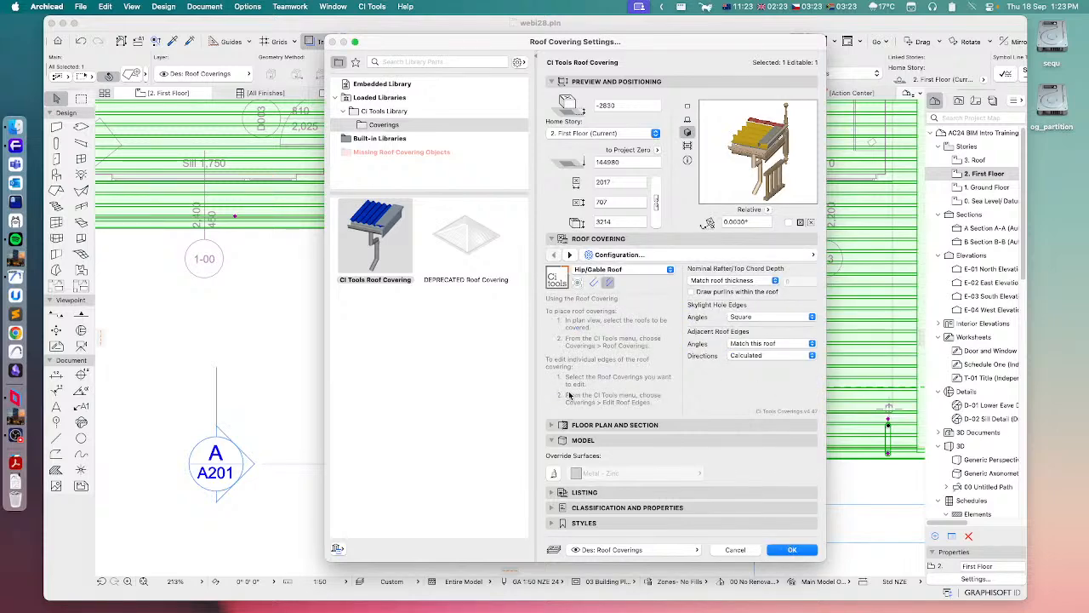
left_click(791, 552)
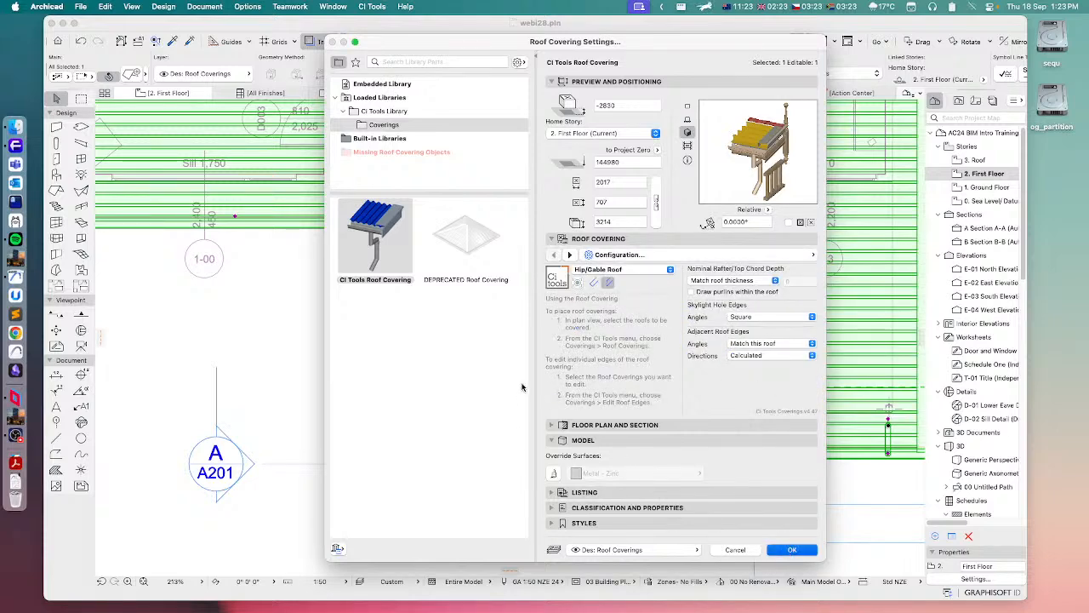
Switch from the First Floor plan to the Exterior 3D view and select the house's upper gable roof.
scroll(443, 338, "down", 2)
scroll(443, 339, "down", 3)
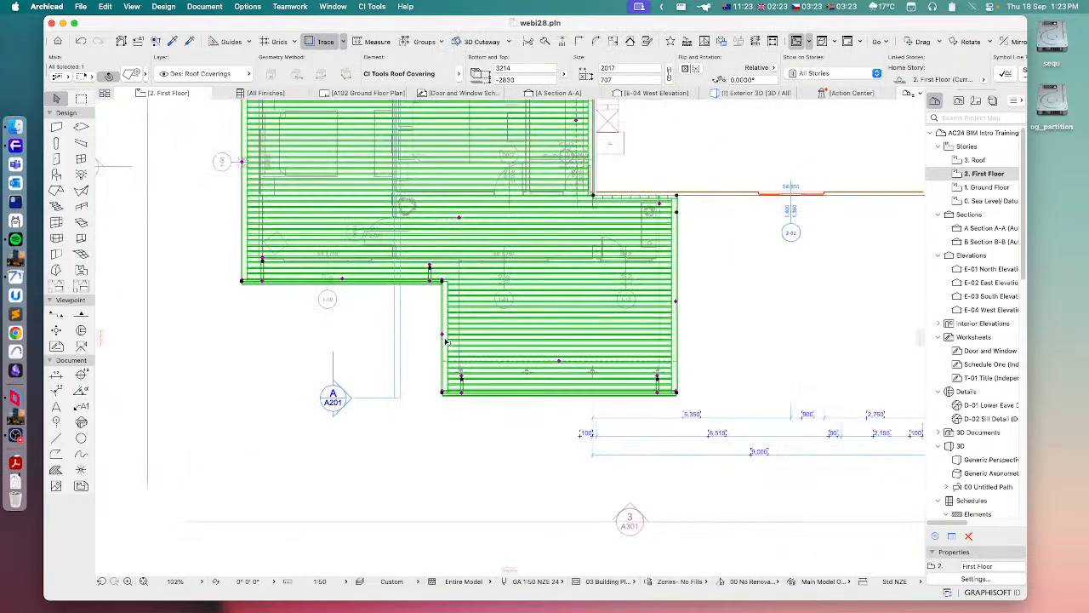
scroll(488, 340, "down", 2)
scroll(487, 340, "down", 3)
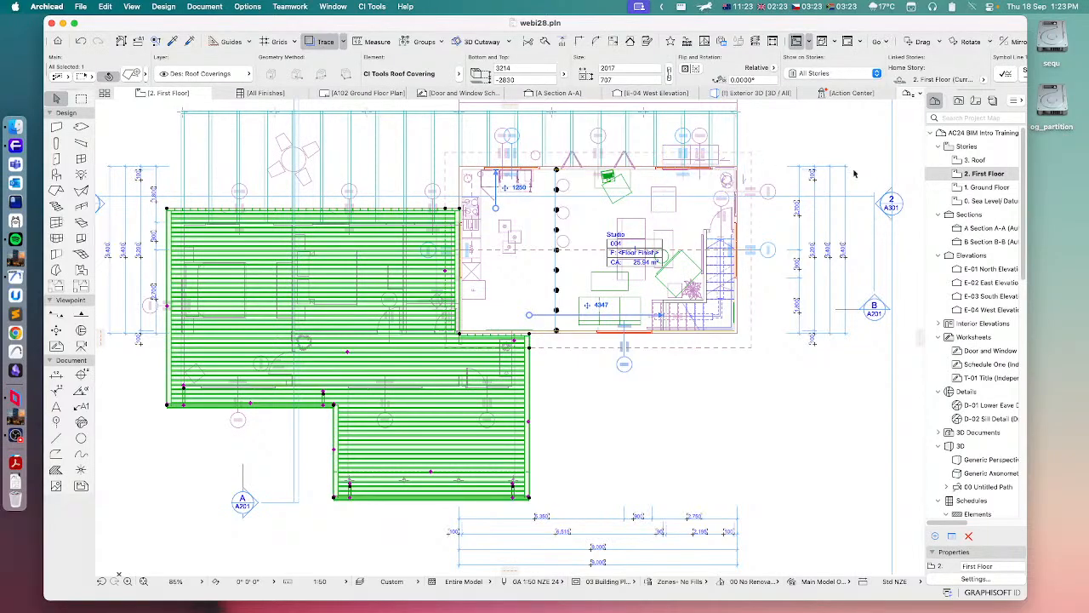
left_click(754, 93)
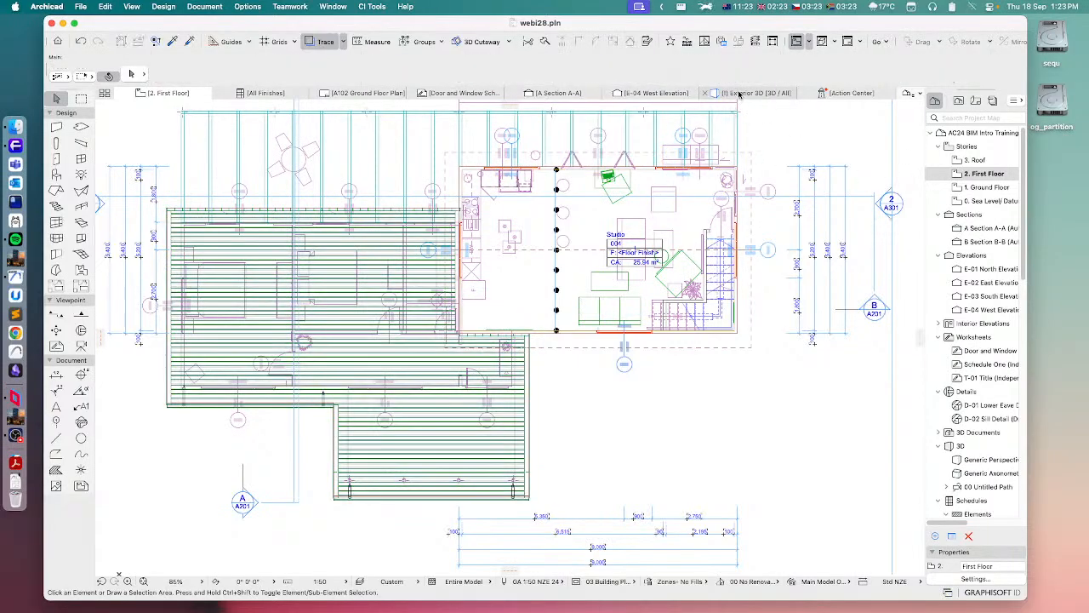
middle_click_drag(569, 183, 675, 291, "shift")
scroll(562, 255, "up", 4)
left_click(400, 182)
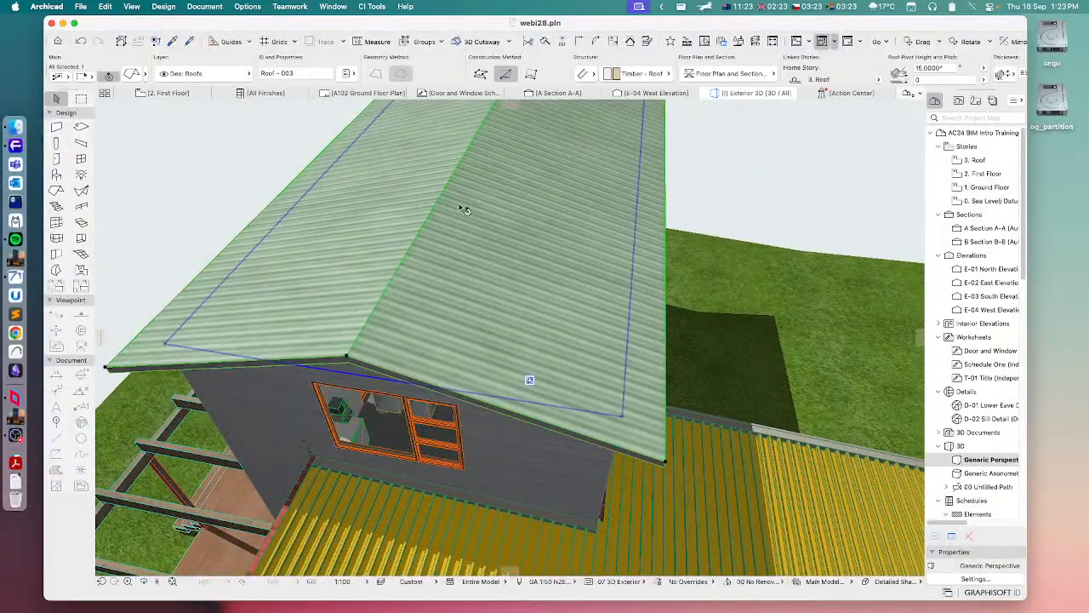
middle_click_drag(462, 204, 477, 255, "shift")
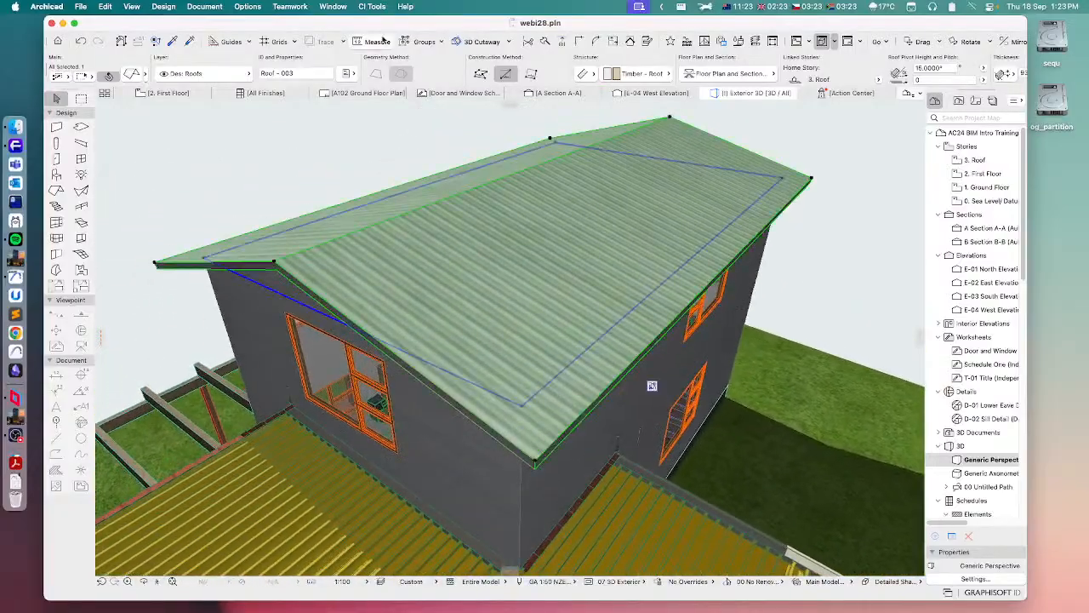
Start a CI Tools roof covering for the selected upper roof with Ribbed Metal cladding and dimension B set to 25.
left_click(372, 7)
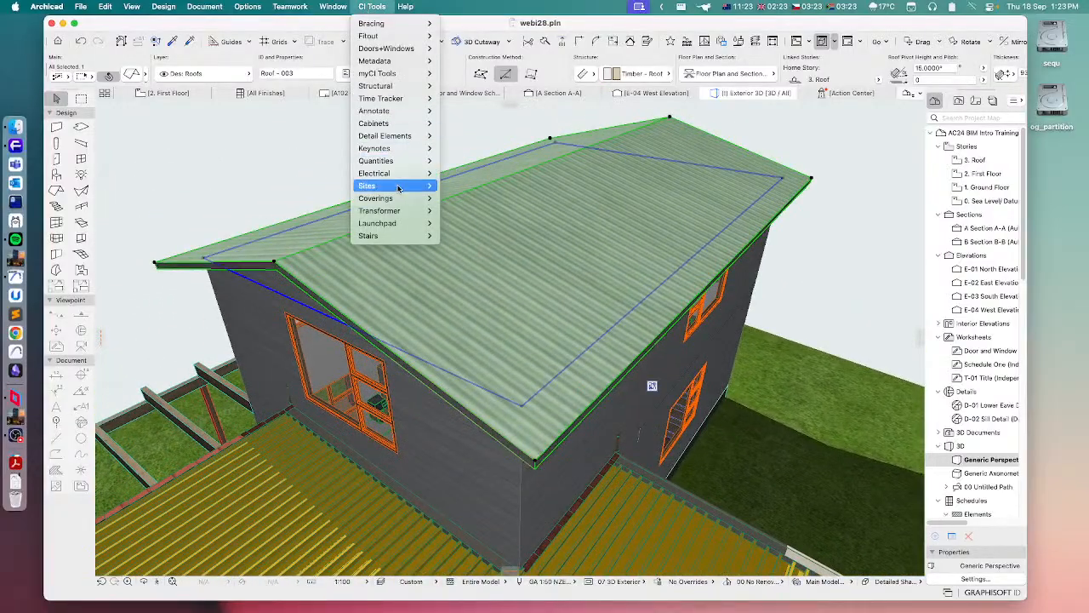
mouse_move(394, 201)
left_click(476, 215)
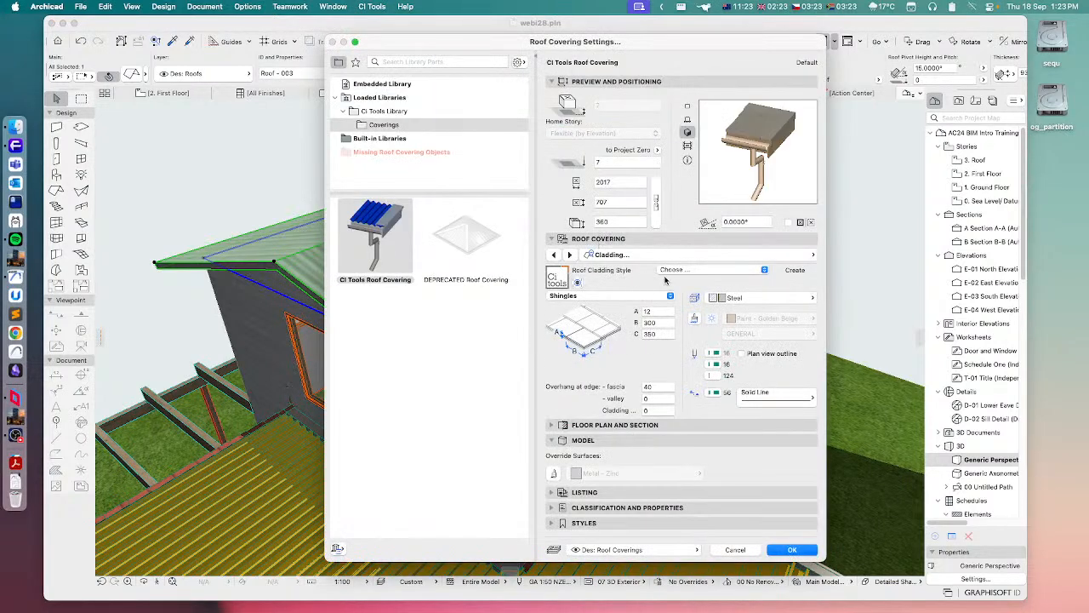
left_click(626, 295)
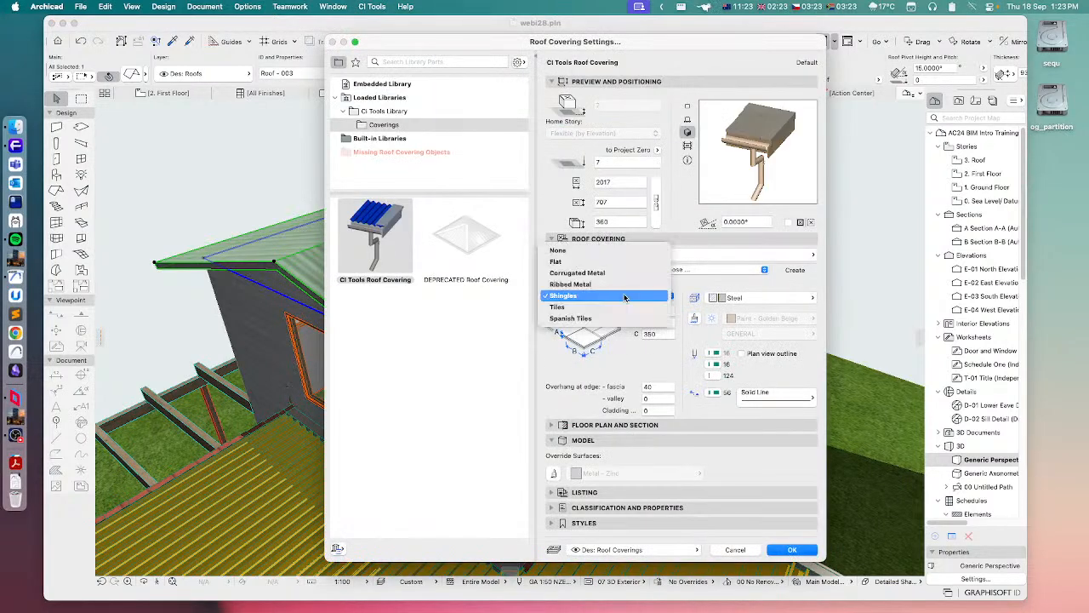
left_click(571, 285)
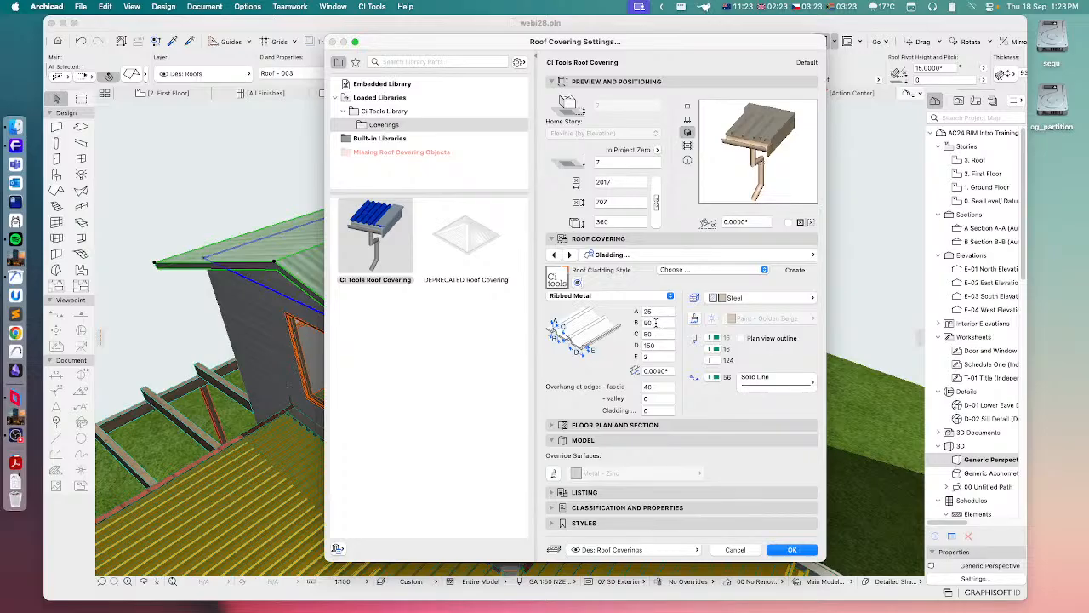
left_click(656, 323)
left_click(664, 334)
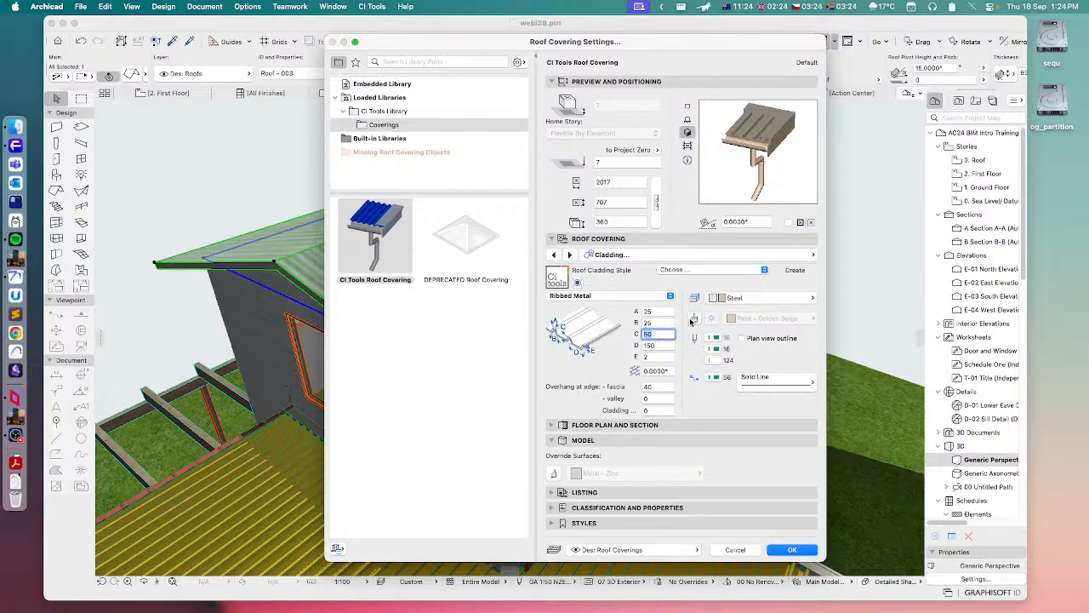
Override the cladding surface with Paint - Pale Blue and place the roof covering on the upper roof.
left_click(693, 319)
left_click(761, 319)
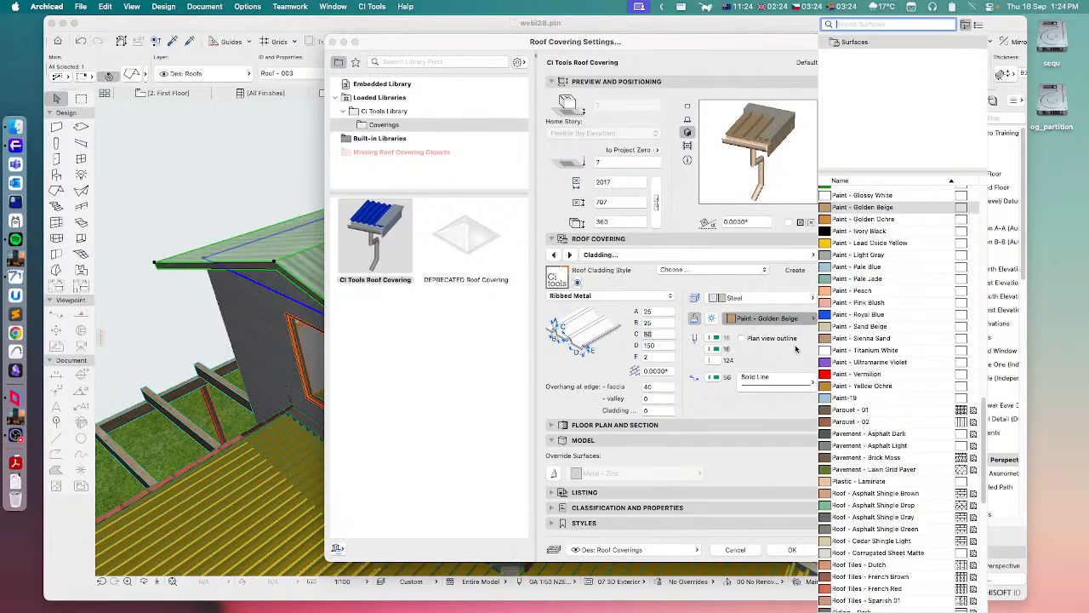
left_click(882, 266)
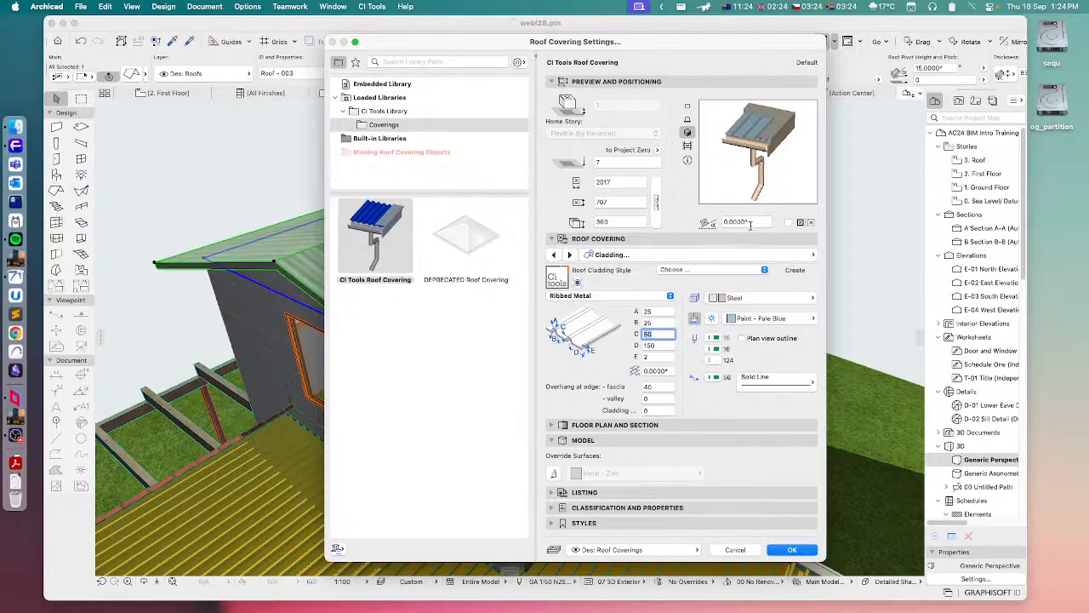
left_click(800, 552)
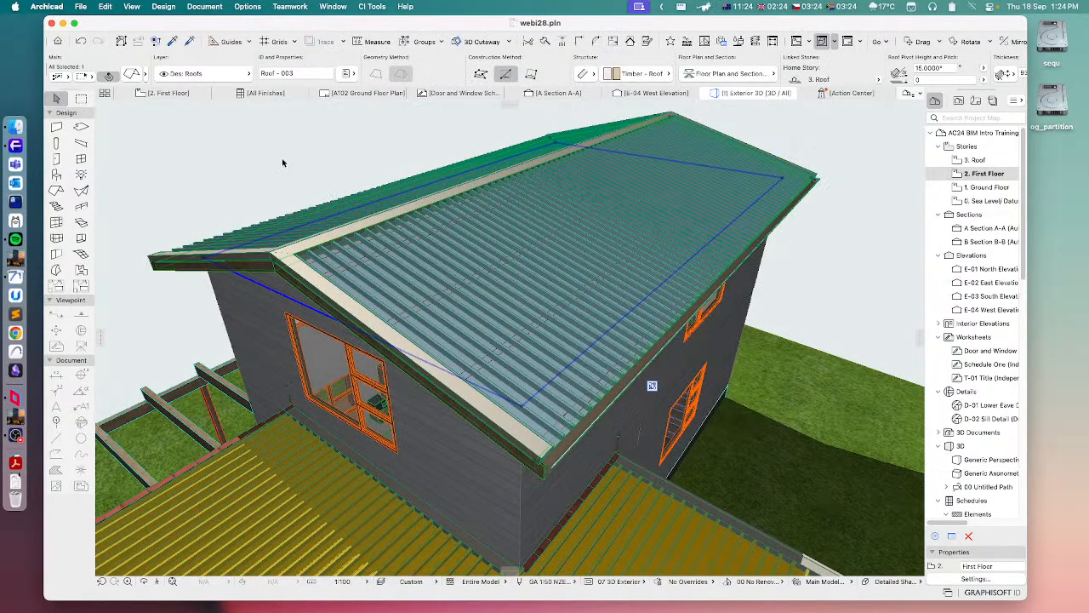
Deselect the upper roof and examine its new covering's ribbed cladding, ridge and gable edges in 3D.
left_click(282, 163)
middle_click_drag(272, 227, 601, 240, "shift")
middle_click_drag(423, 477, 472, 433, "shift")
middle_click_drag(530, 406, 405, 275, "shift")
scroll(405, 274, "up", 2)
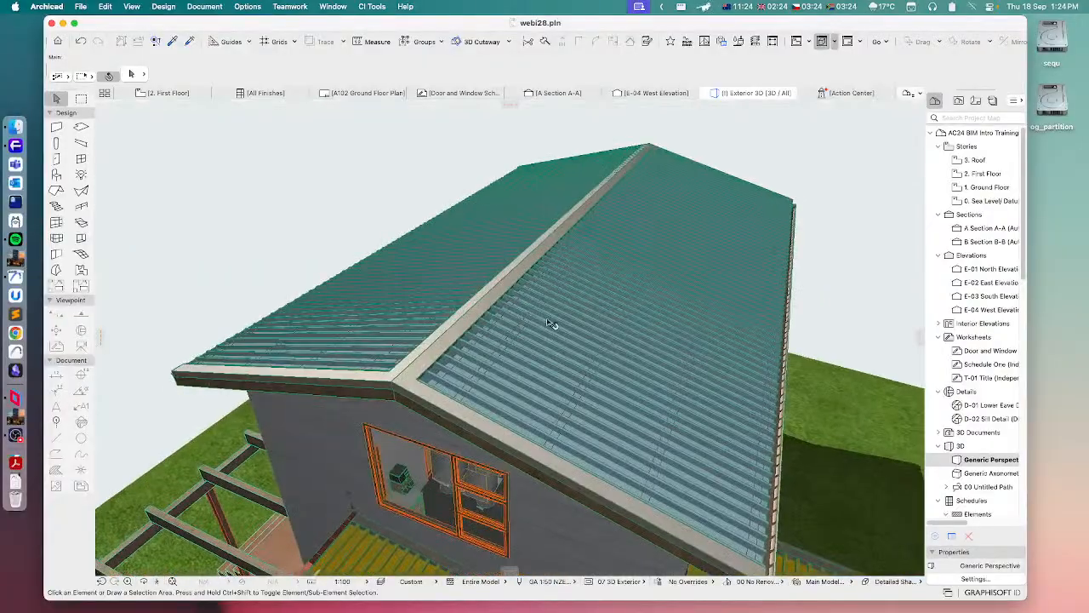
scroll(509, 333, "up", 4)
scroll(503, 343, "down", 3)
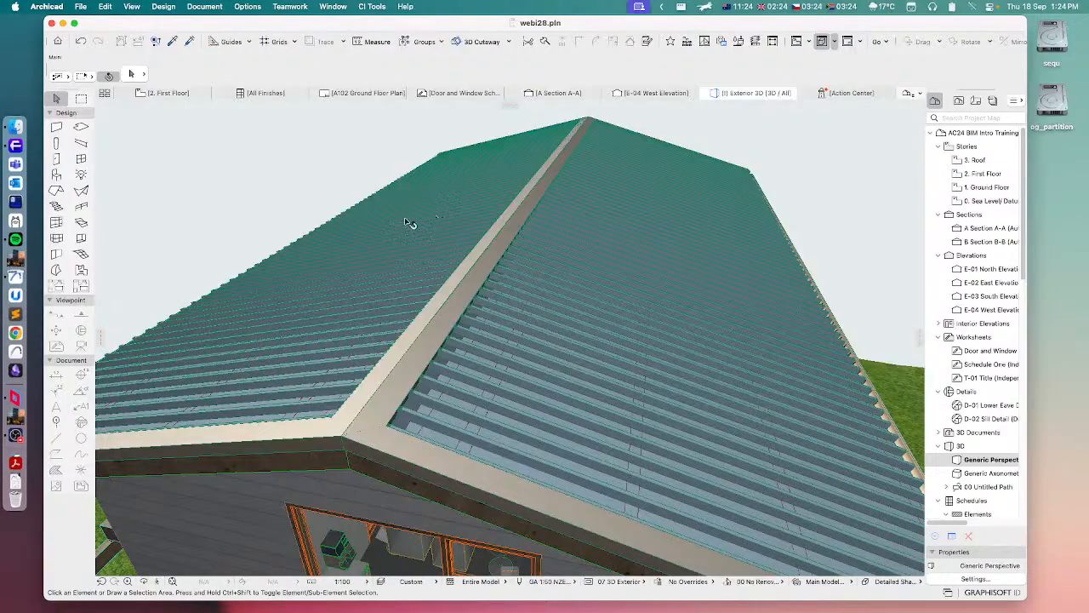
middle_click_drag(437, 253, 410, 259, "shift")
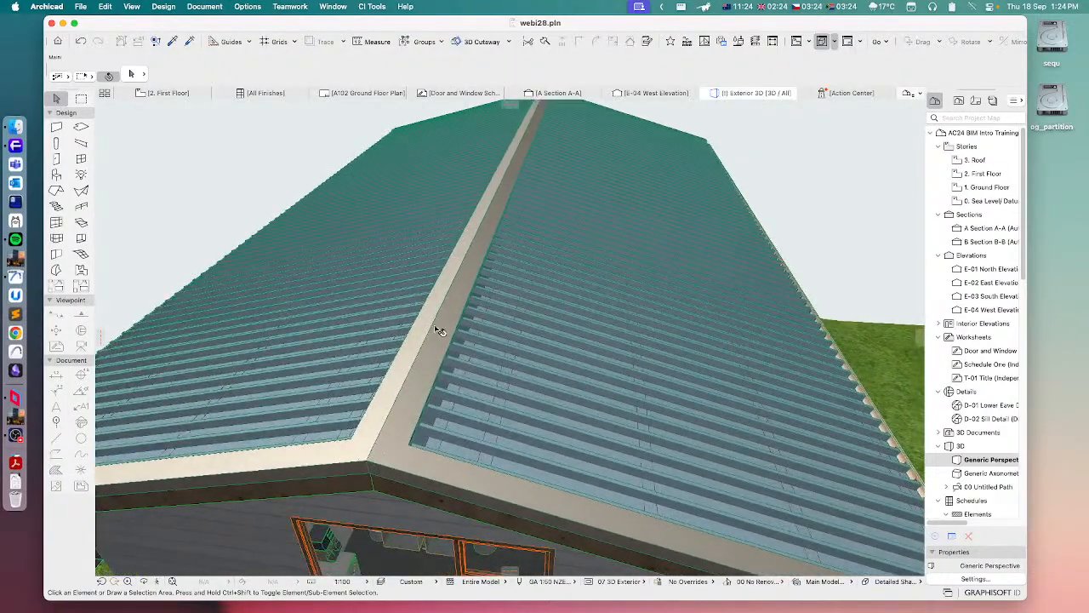
middle_click_drag(474, 297, 440, 297, "shift")
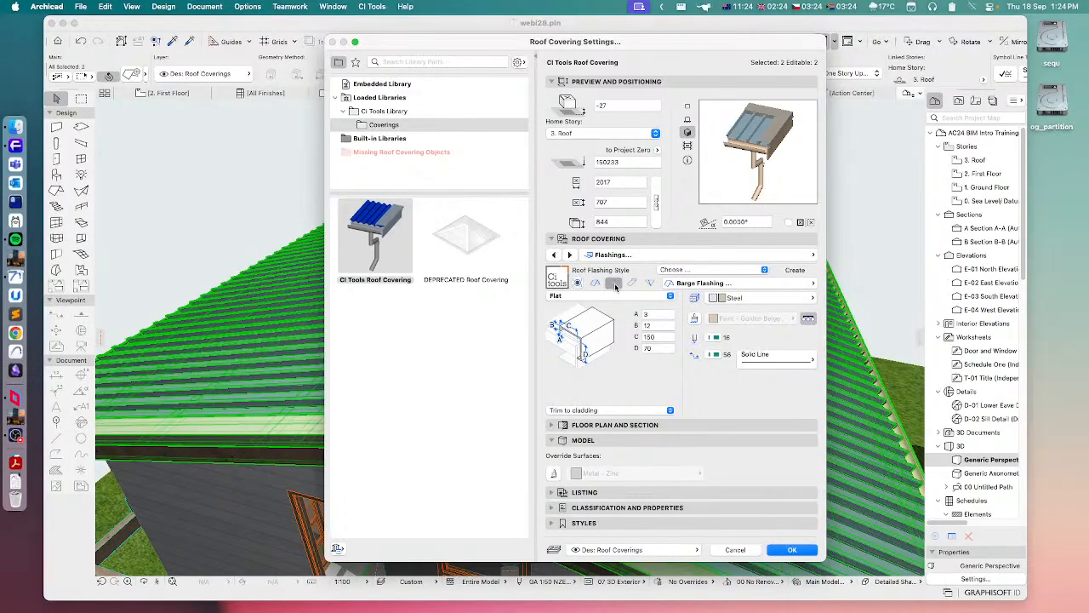
Set the hip/ridge flashing of both selected upper roof coverings to Mitre the Cladding and apply it.
left_click(615, 285)
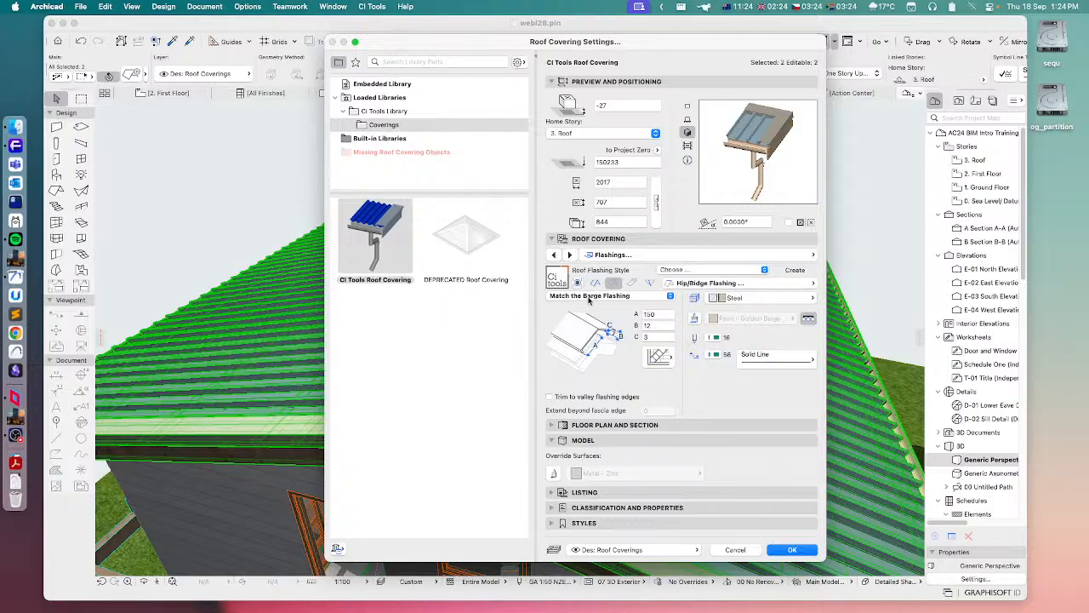
left_click(588, 297)
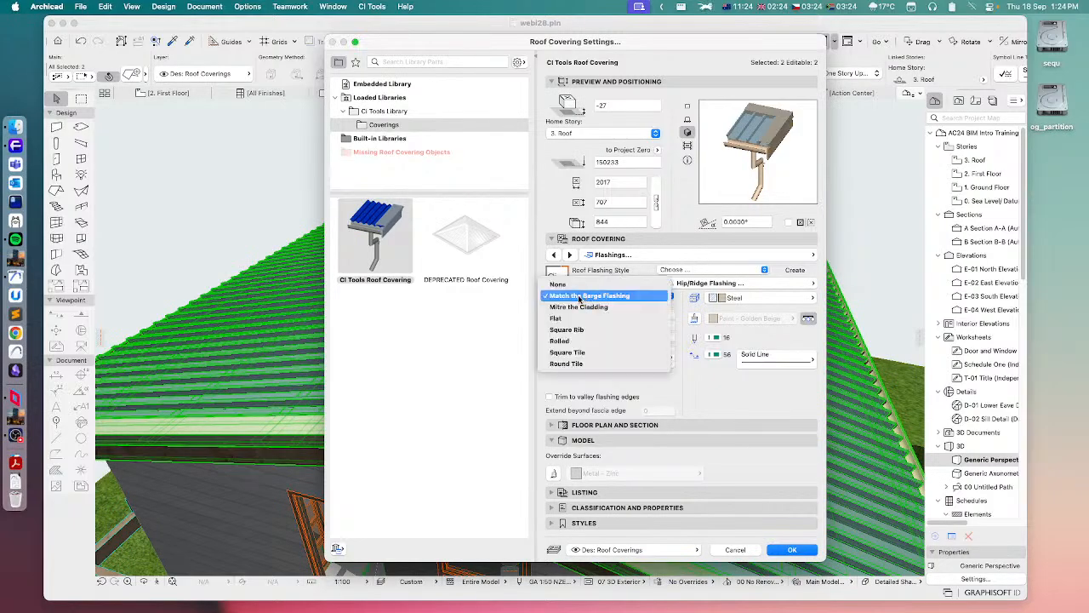
left_click(568, 308)
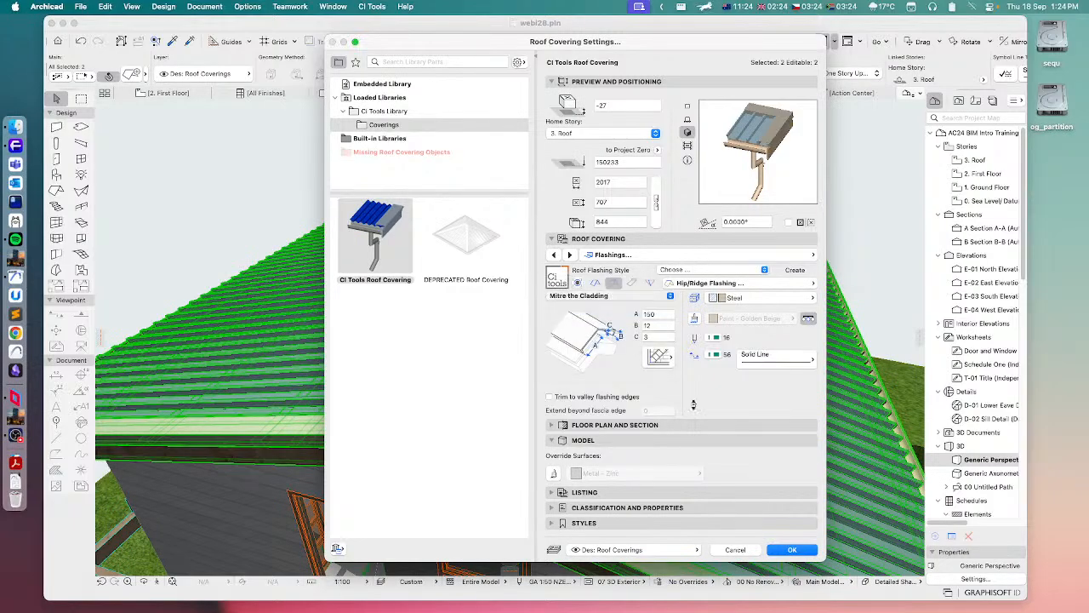
left_click(791, 550)
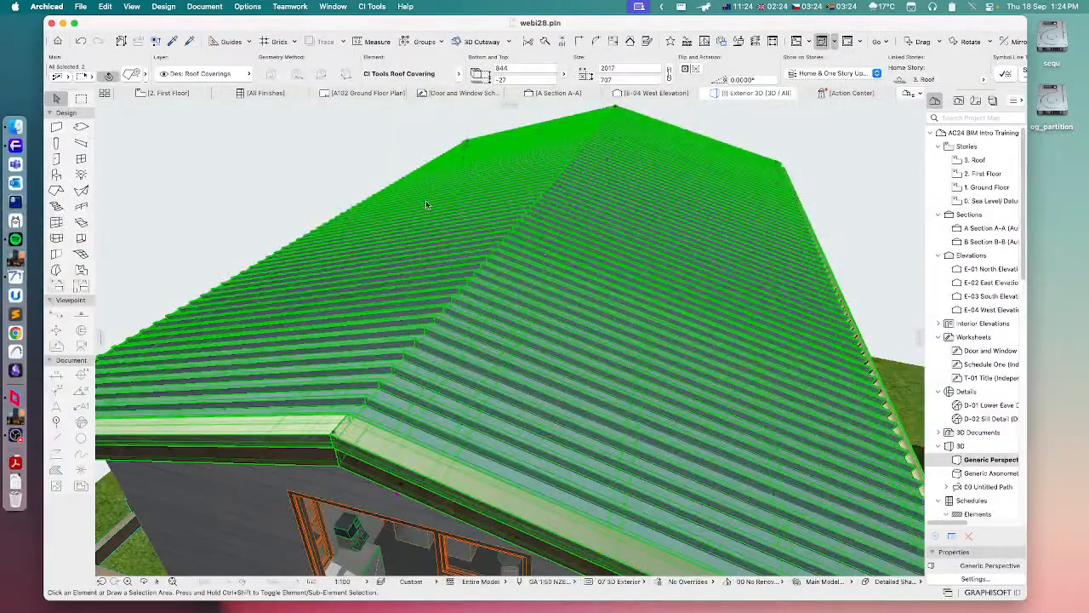
Reselect both upper roof coverings, set their hip/ridge flashing to None and inspect the bare ridge.
mouse_move(382, 316)
middle_mouse_down("shift")
mouse_move(511, 274)
mouse_move(601, 275)
mouse_move(453, 274)
mouse_move(337, 309)
mouse_move(392, 328)
middle_mouse_up("shift")
left_click(396, 299)
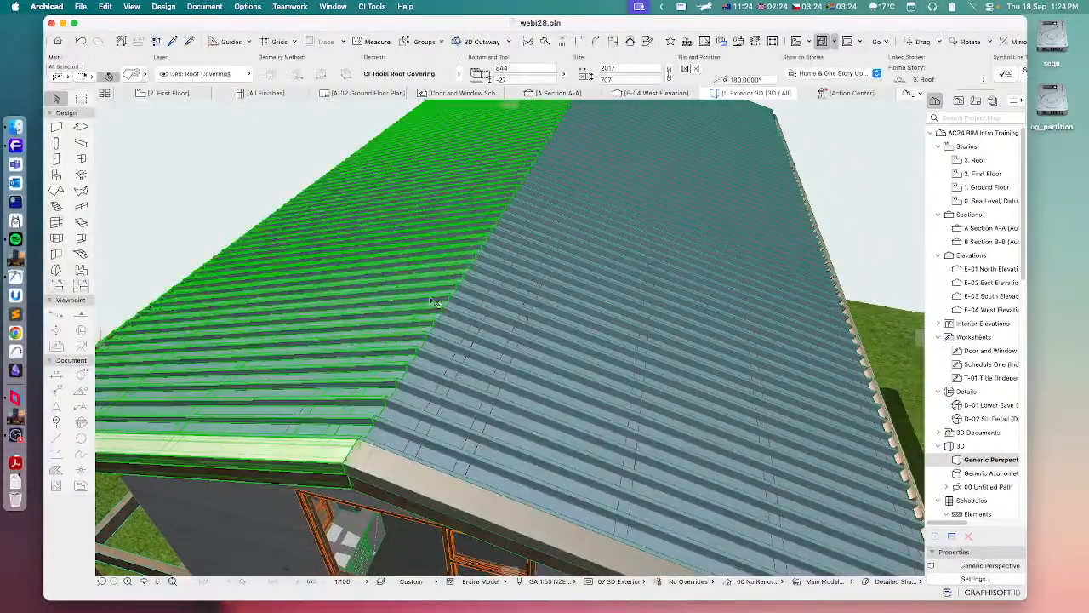
left_click(561, 327, "shift")
left_click(131, 74)
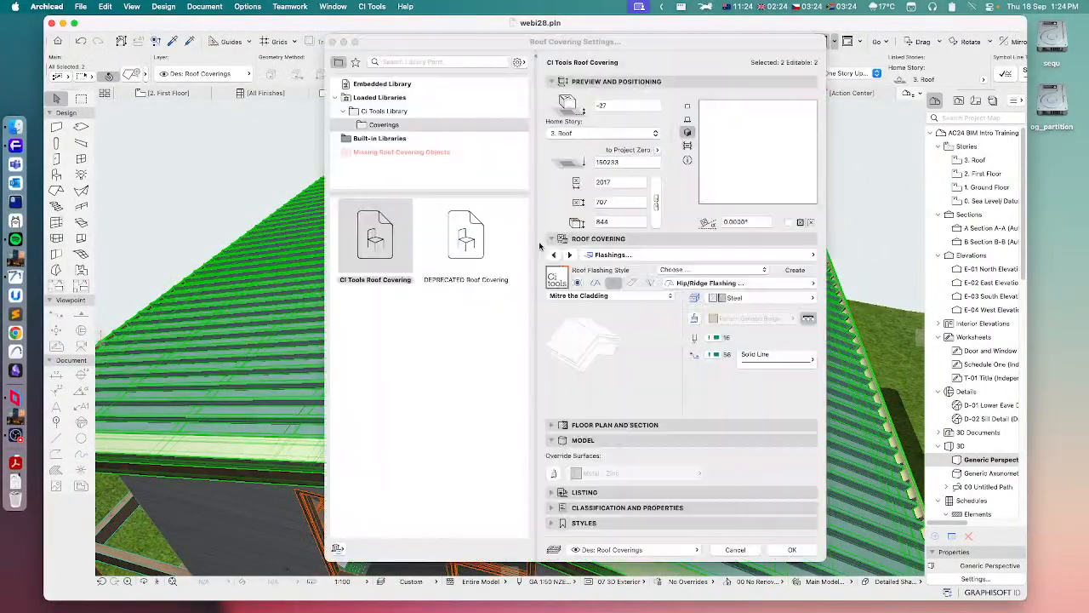
left_click(601, 297)
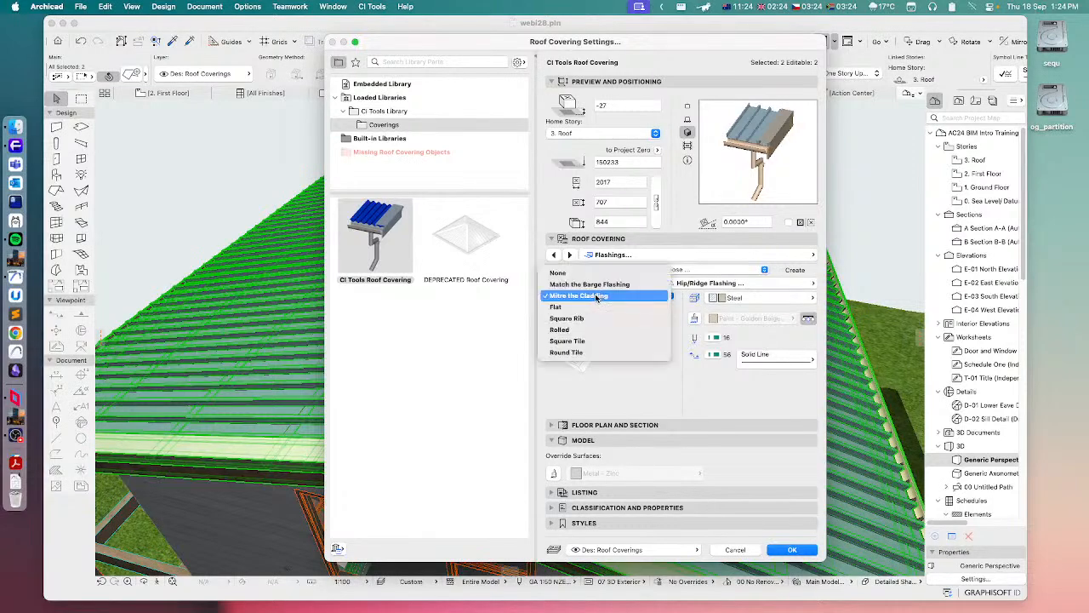
left_click(562, 274)
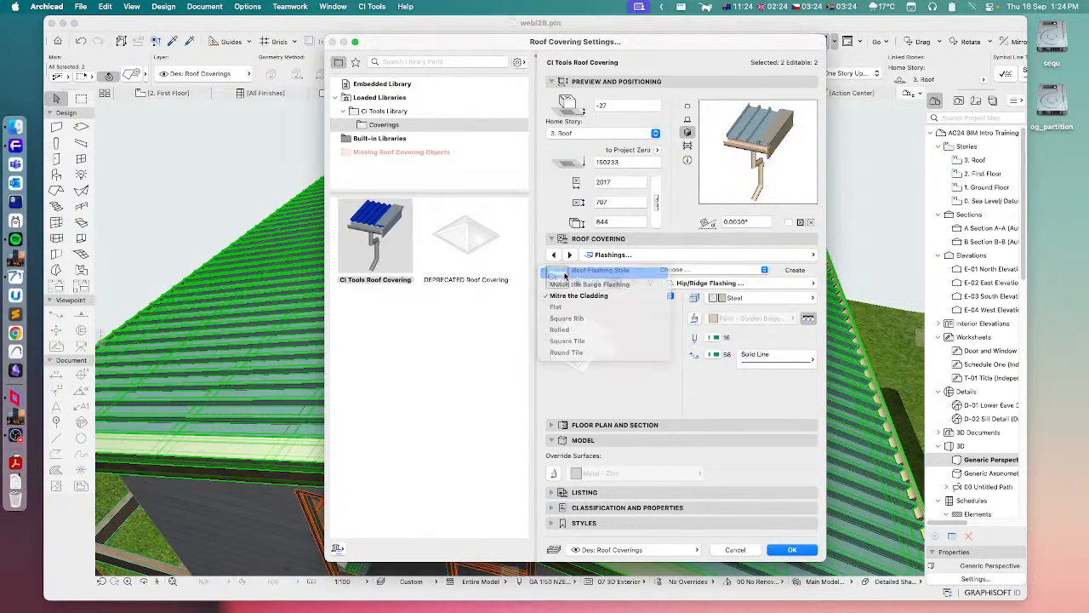
left_click(789, 551)
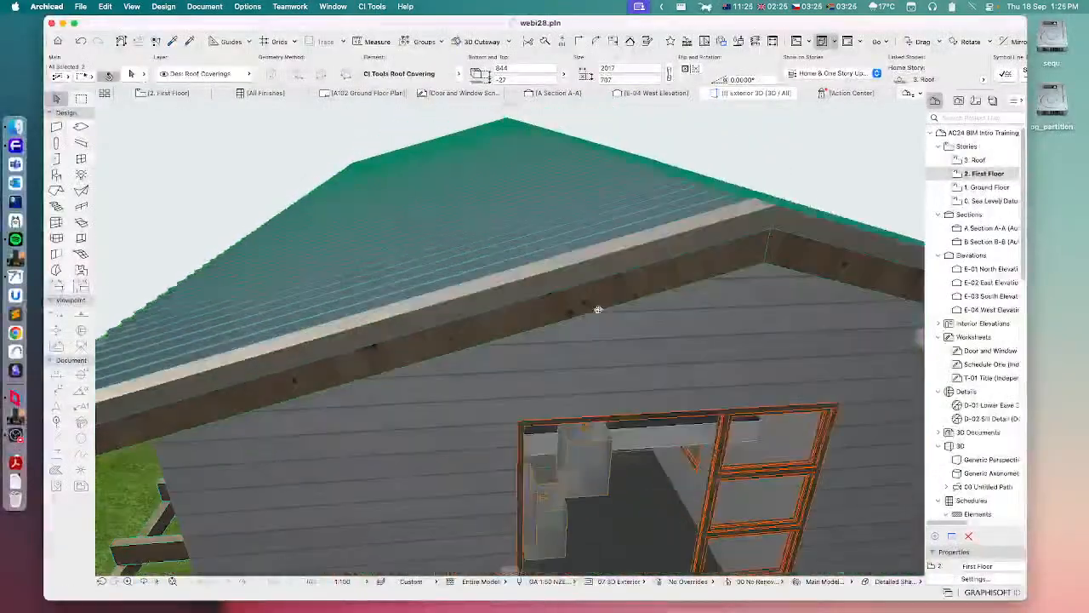
middle_click_drag(598, 309, 587, 330, "shift")
scroll(579, 325, "up", 5)
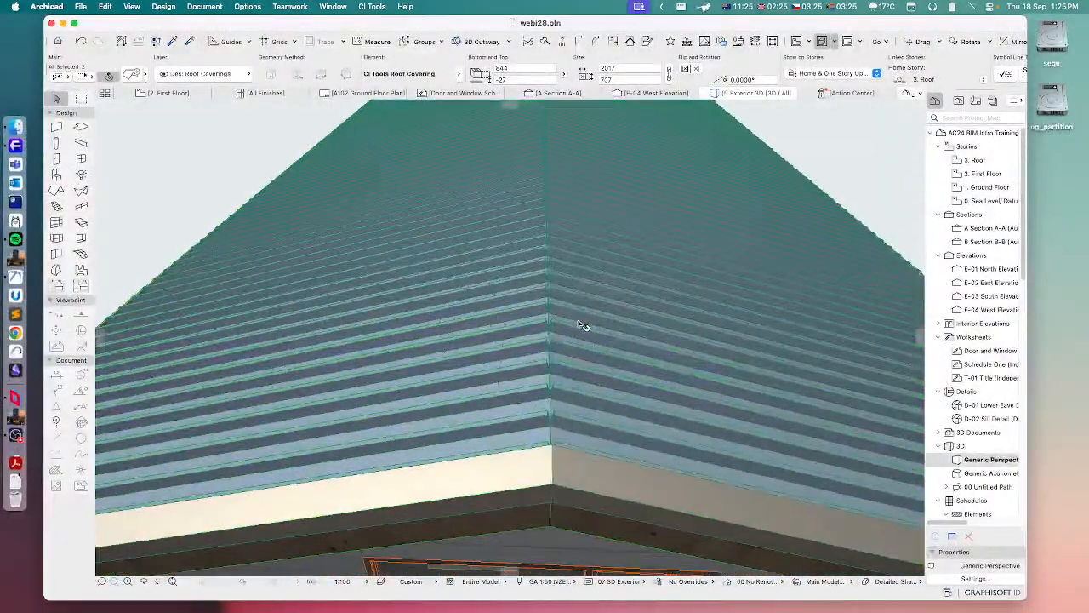
scroll(535, 366, "down", 5)
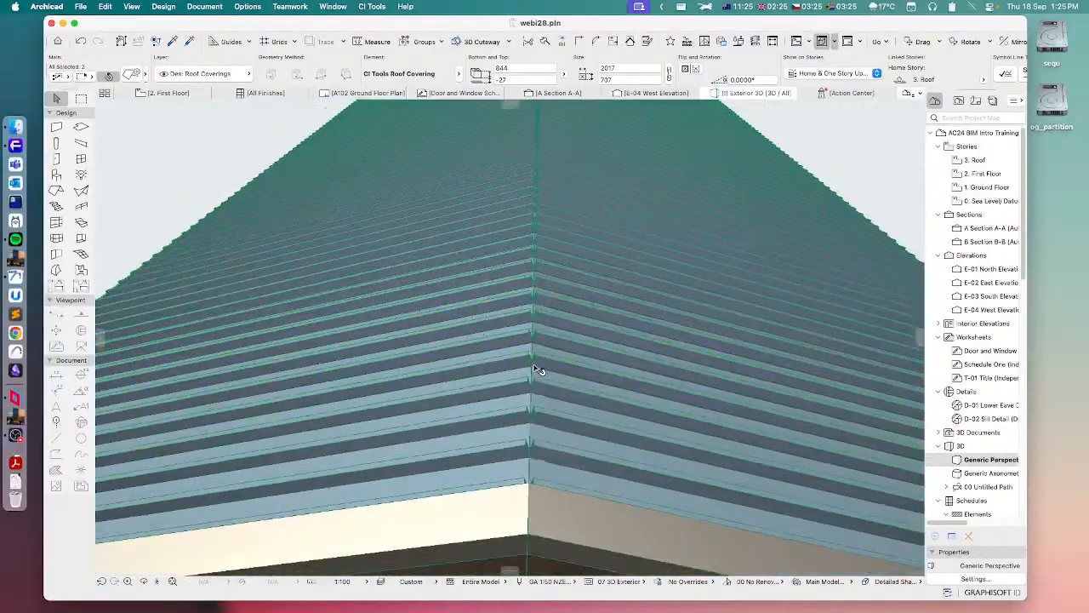
middle_click_drag(585, 263, 570, 301)
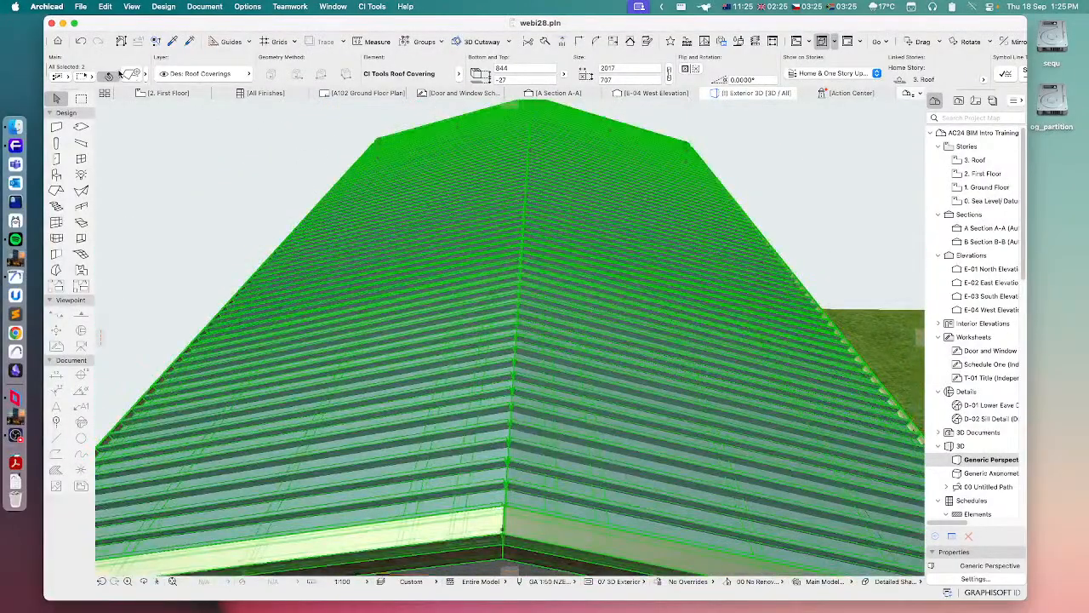
Set the hip/ridge flashing of both upper roof coverings to Match the Barge Flashing, check the barge flashing settings and apply.
double_click(615, 232)
left_click(579, 295)
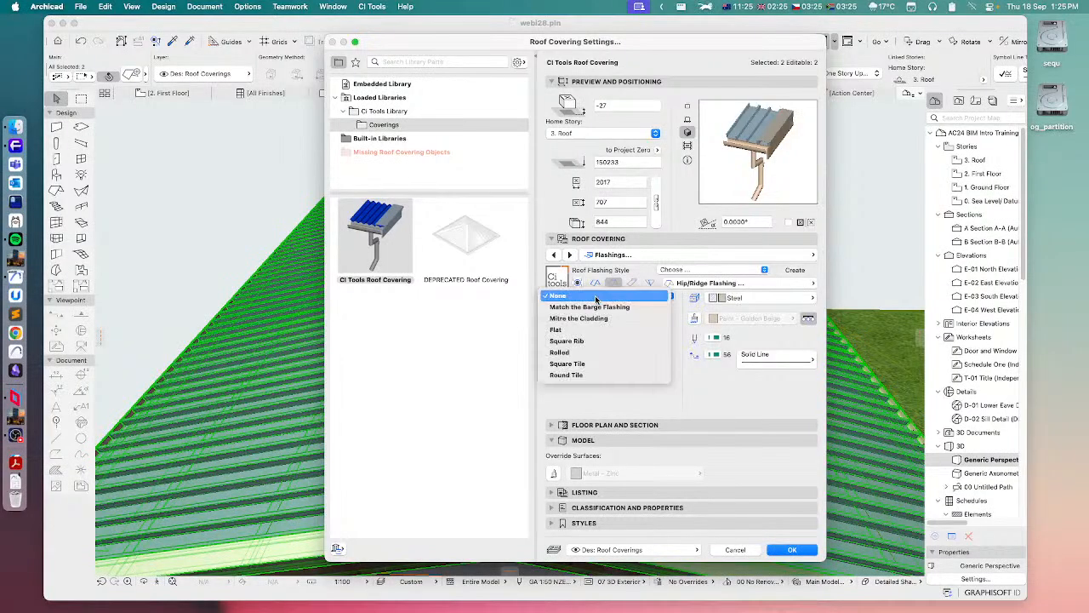
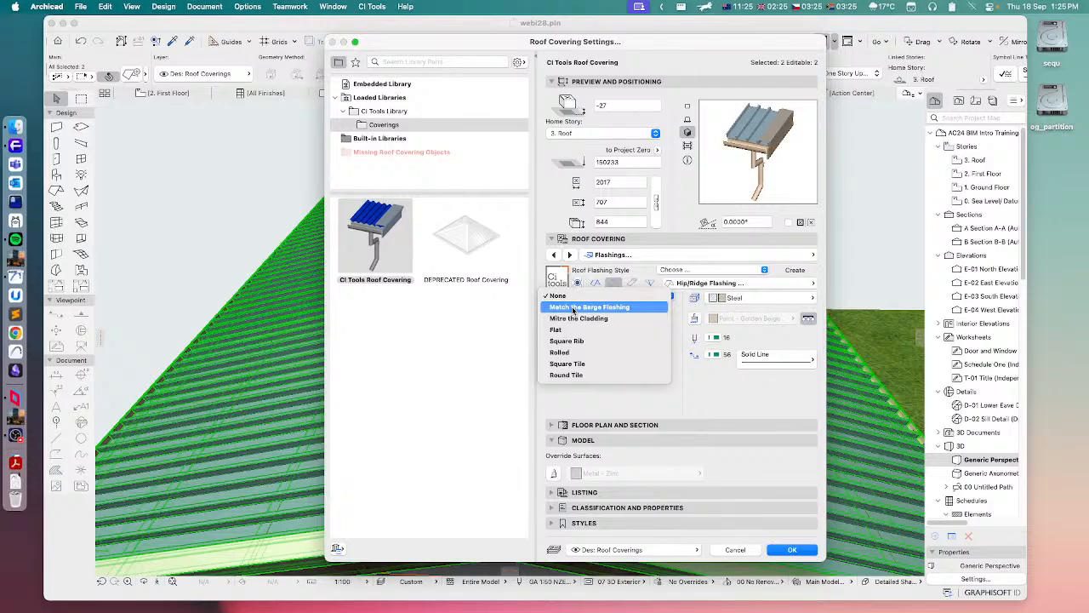
left_click(573, 307)
left_click(594, 282)
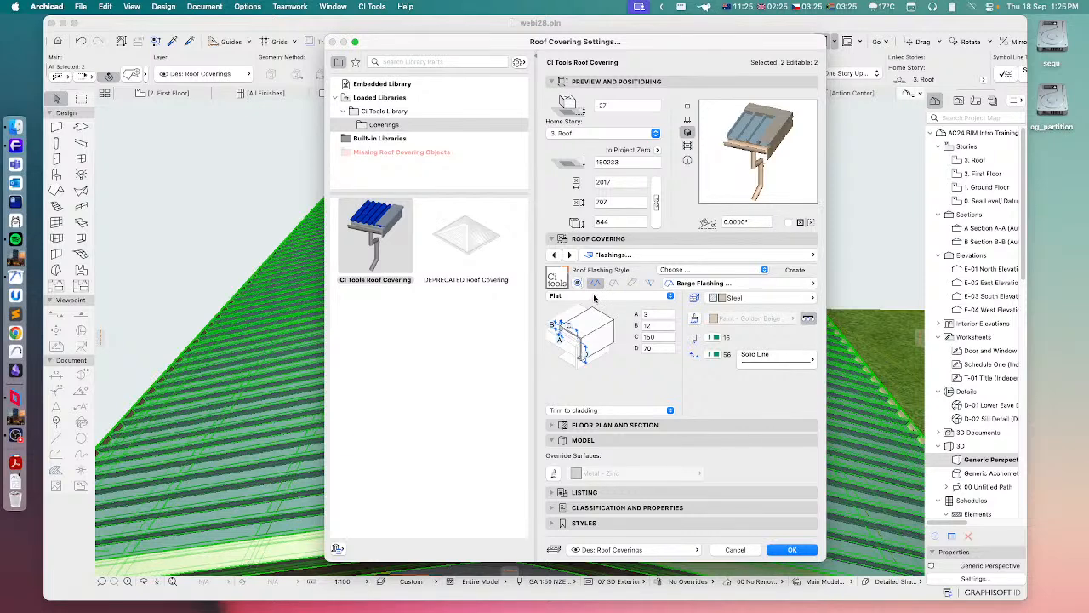
left_click(794, 550)
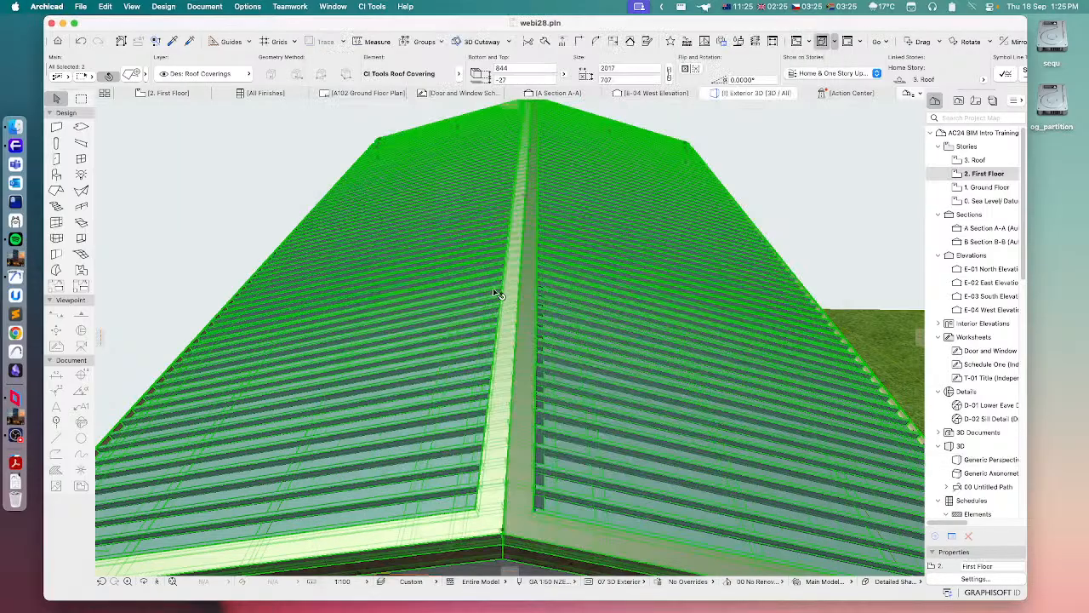
Open the CI Tools roof covering edge editor for the two selected upper roof coverings.
middle_click_drag(613, 287, 499, 278, "shift")
middle_click_drag(479, 314, 452, 306, "shift")
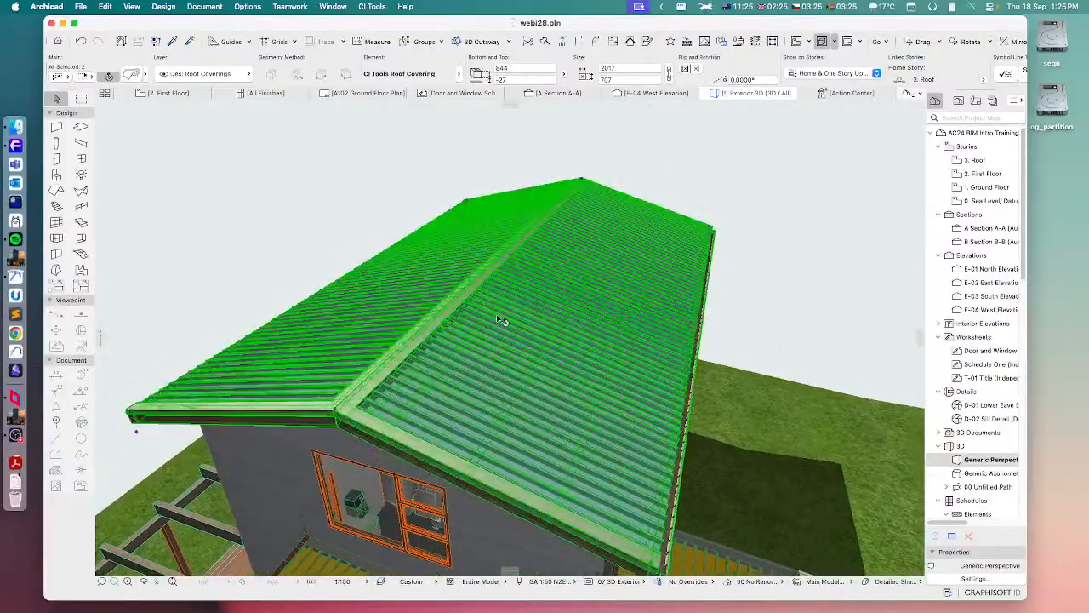
middle_click_drag(435, 305, 469, 297, "shift")
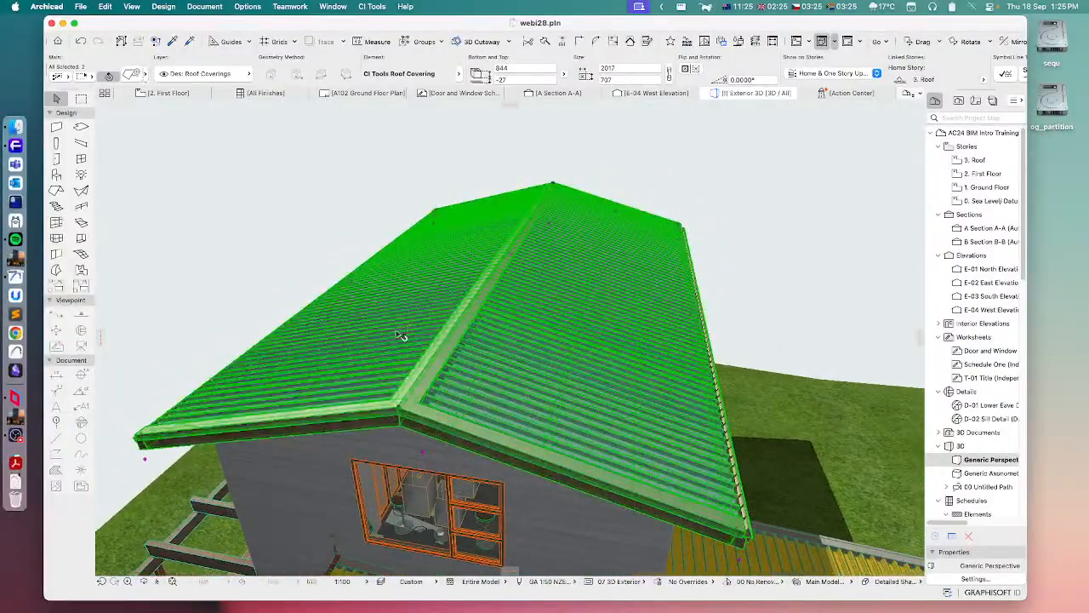
middle_click_drag(364, 360, 527, 347, "shift")
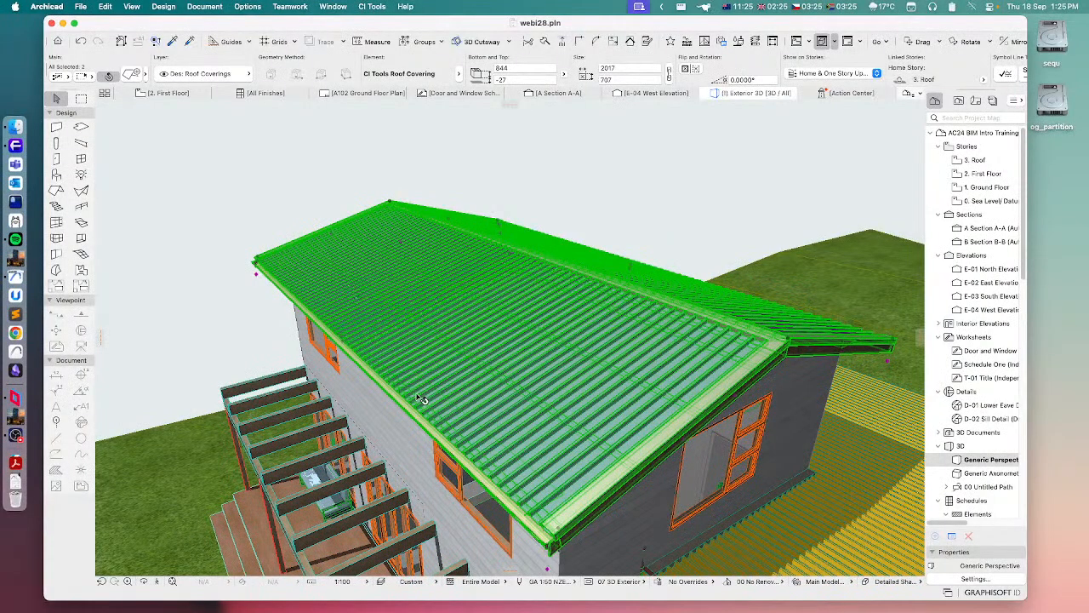
middle_click_drag(703, 420, 717, 454, "shift")
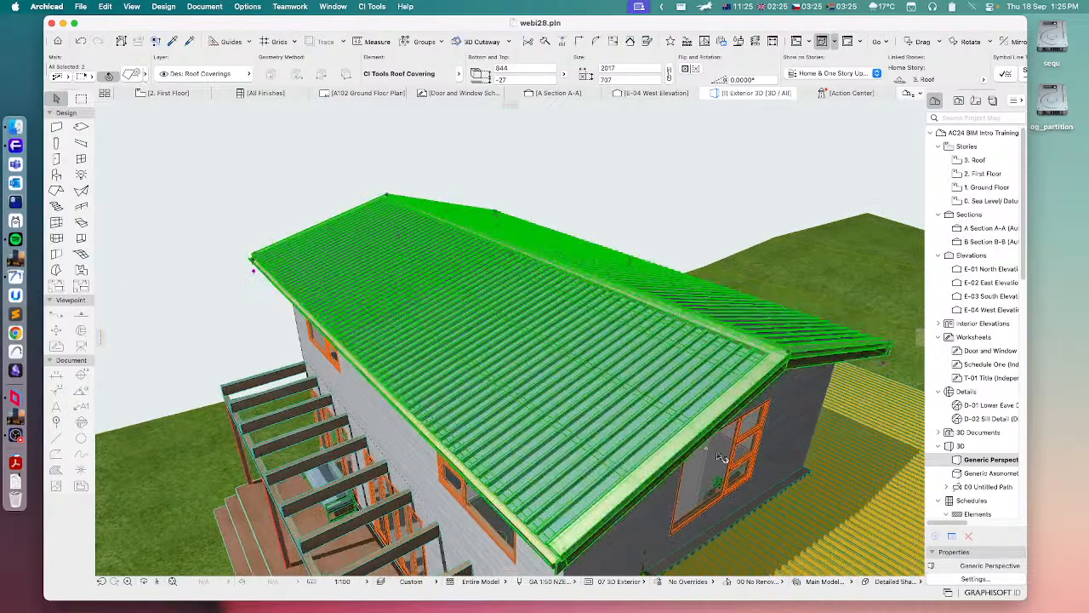
mouse_move(719, 382)
middle_mouse_down("shift")
mouse_move(636, 350)
mouse_move(549, 348)
middle_mouse_up("shift")
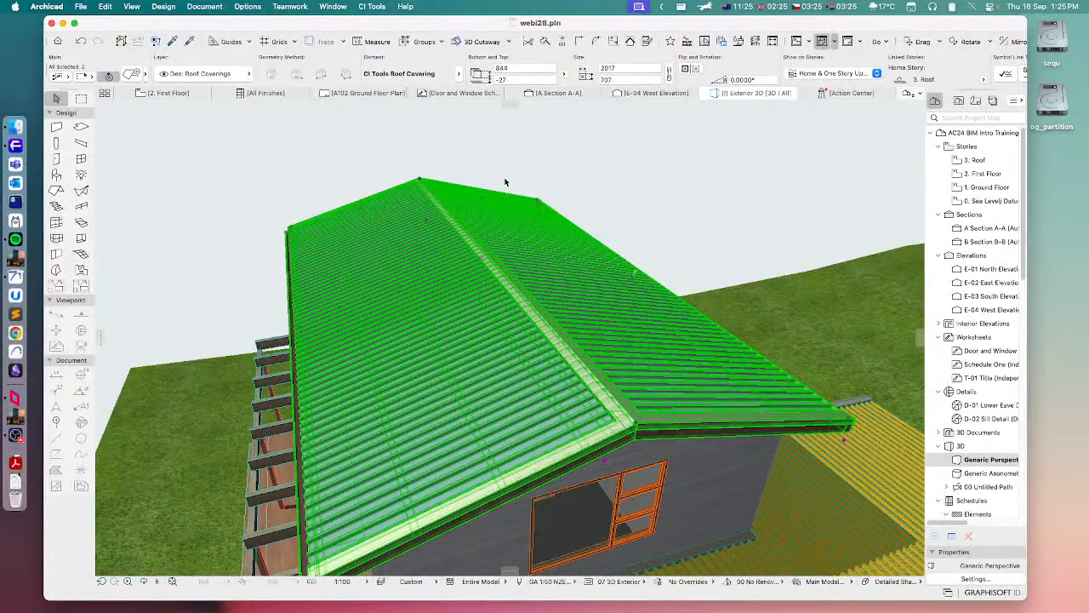
left_click(366, 7)
left_click(448, 136)
left_click(369, 6)
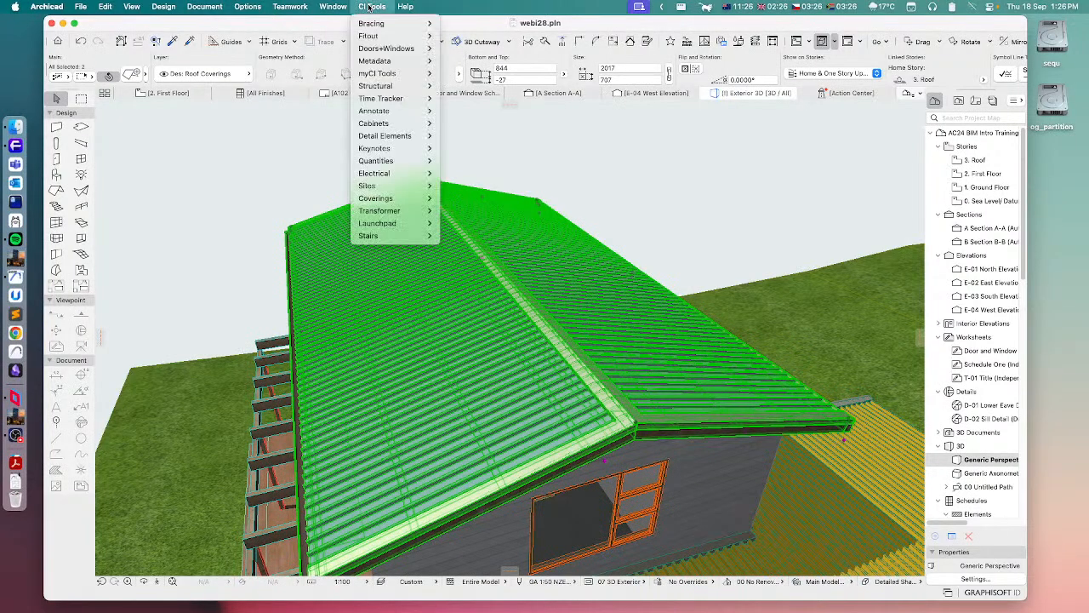
mouse_move(393, 198)
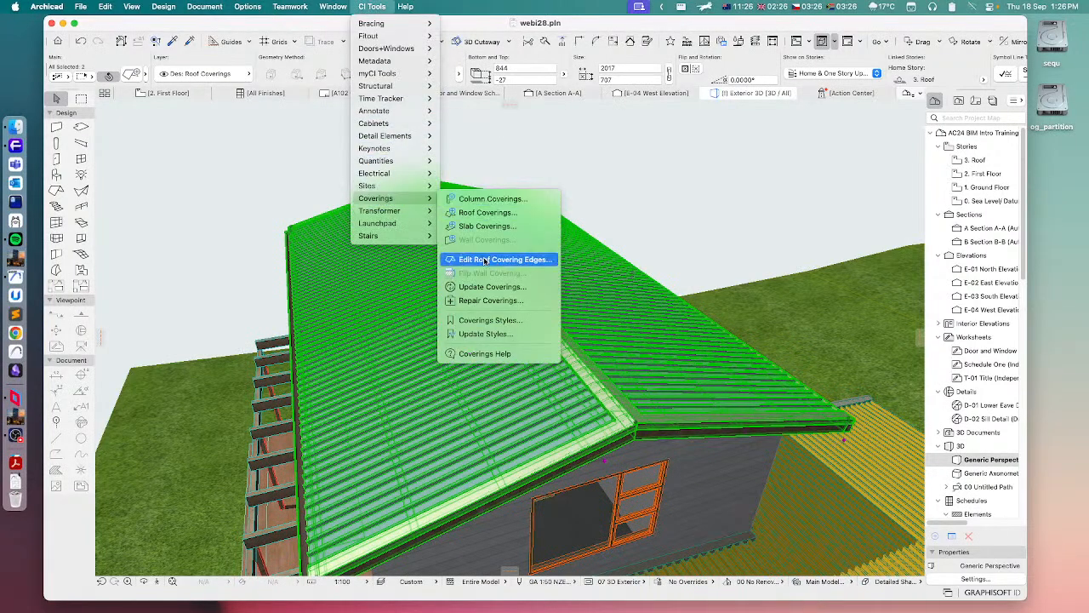
left_click(530, 261)
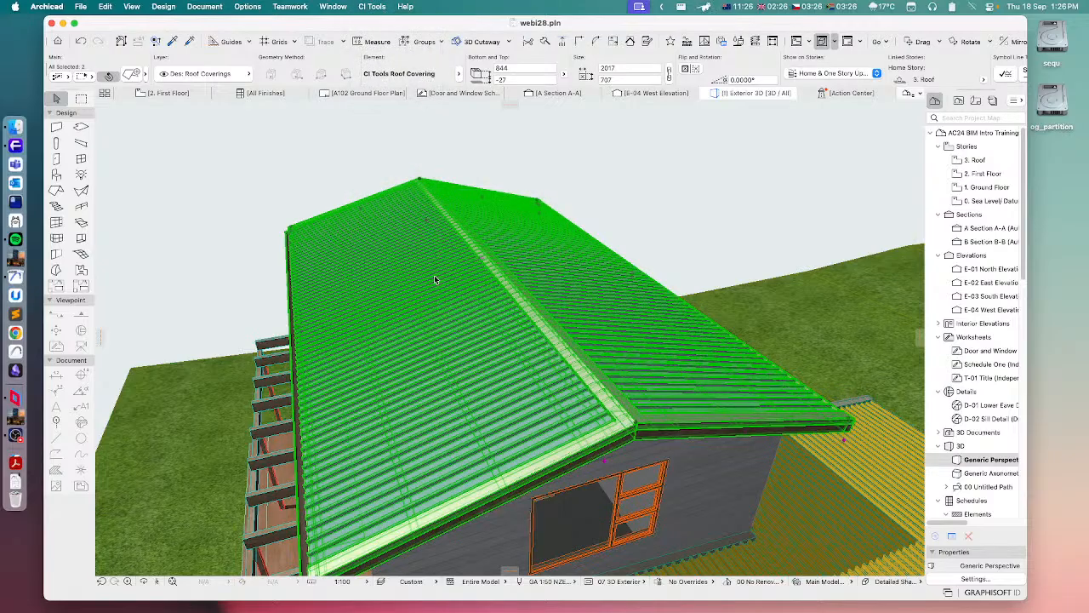
left_click_drag(671, 146, 430, 139)
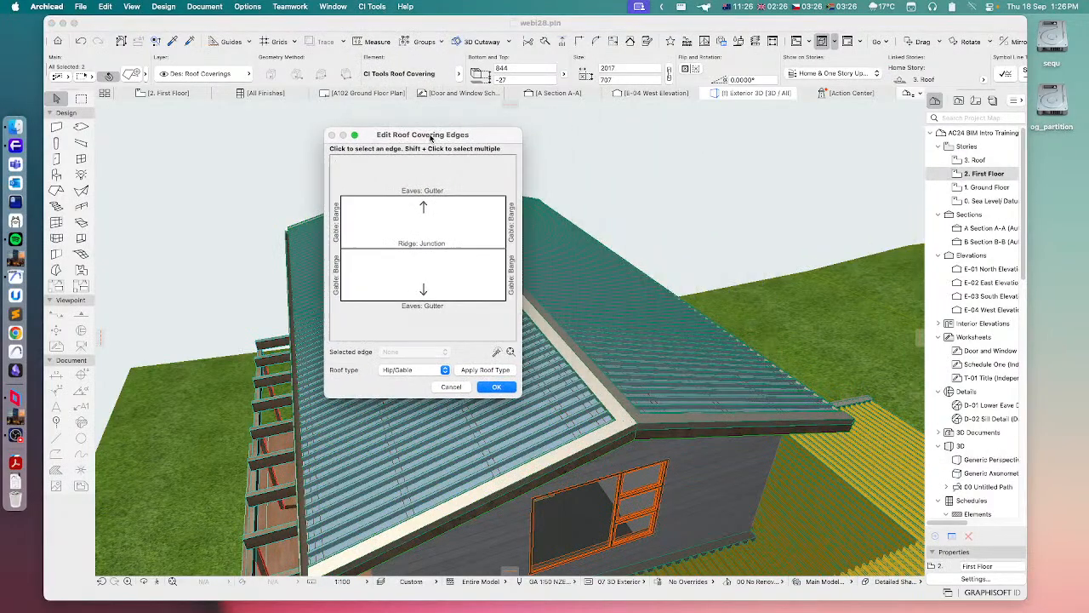
Set the lower eaves edge in the edge diagram to Barge/Fascia and the upper eaves edge to None.
left_click(416, 302)
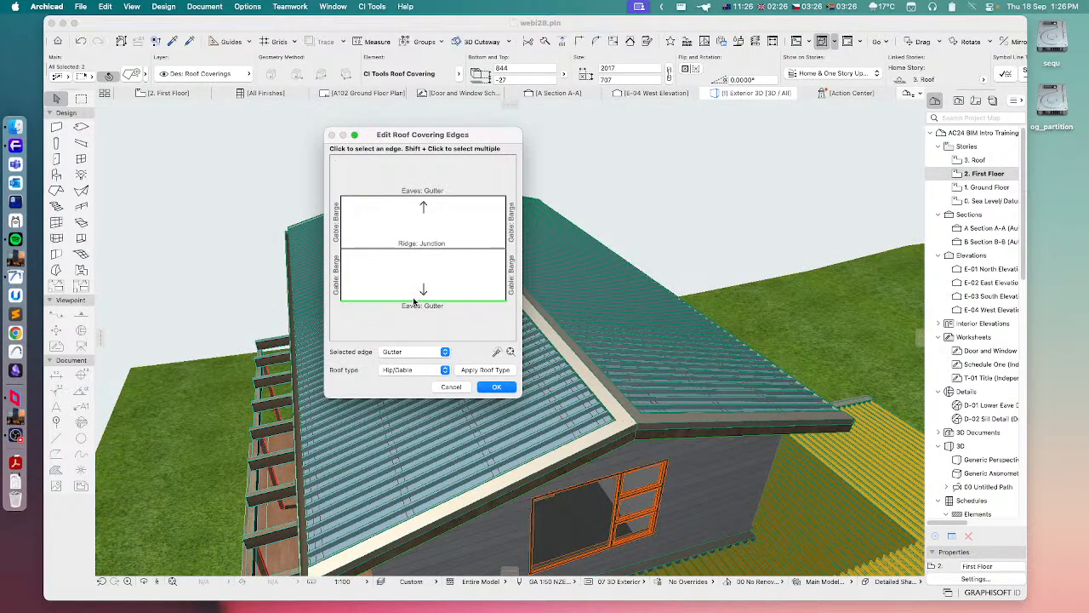
left_click(393, 352)
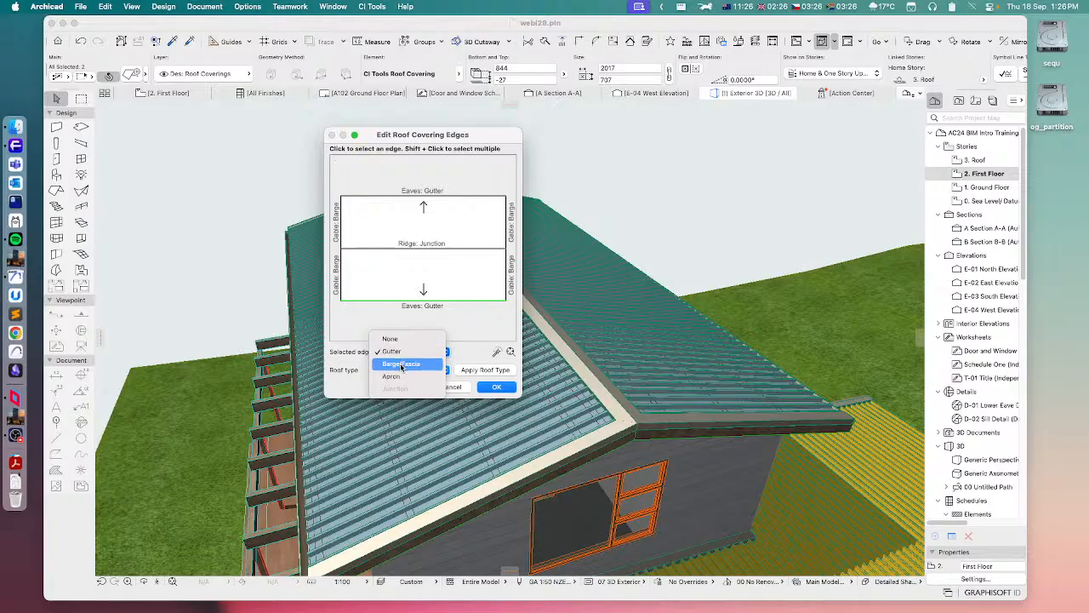
left_click(401, 364)
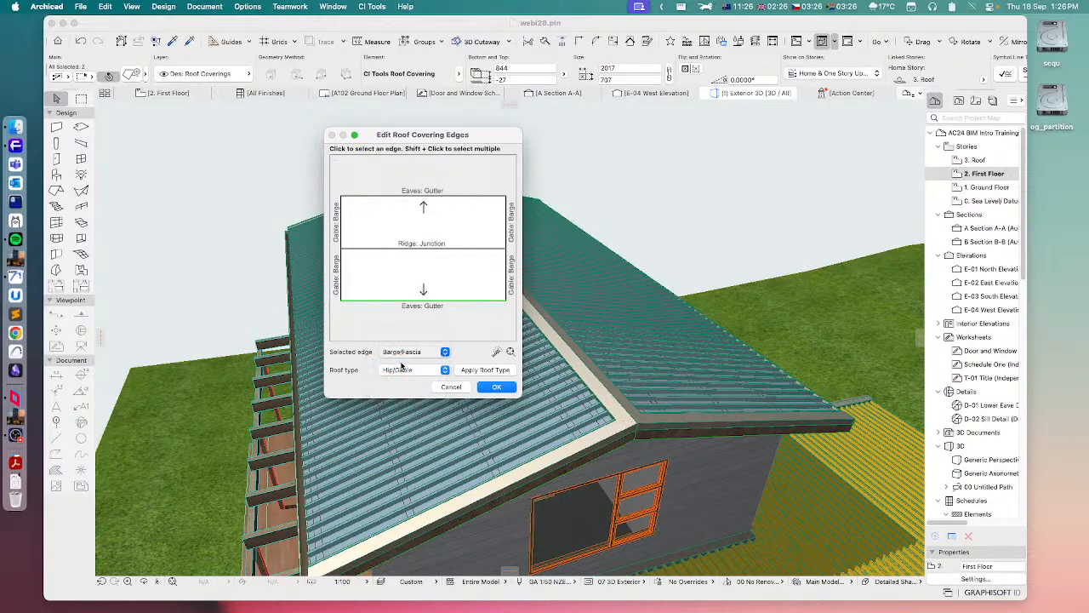
left_click(430, 198)
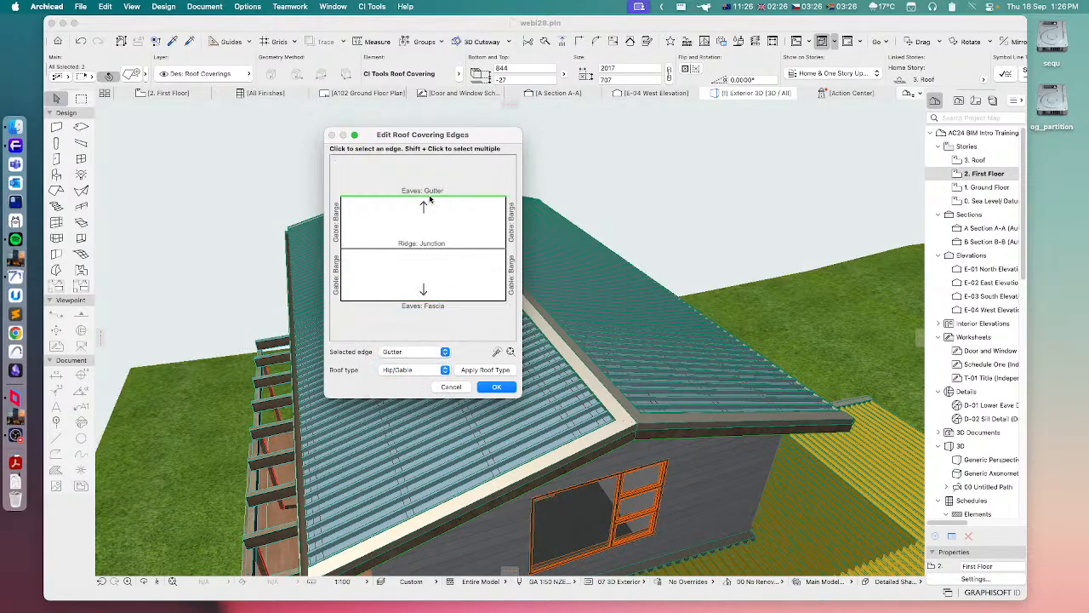
left_click(403, 353)
left_click(393, 345)
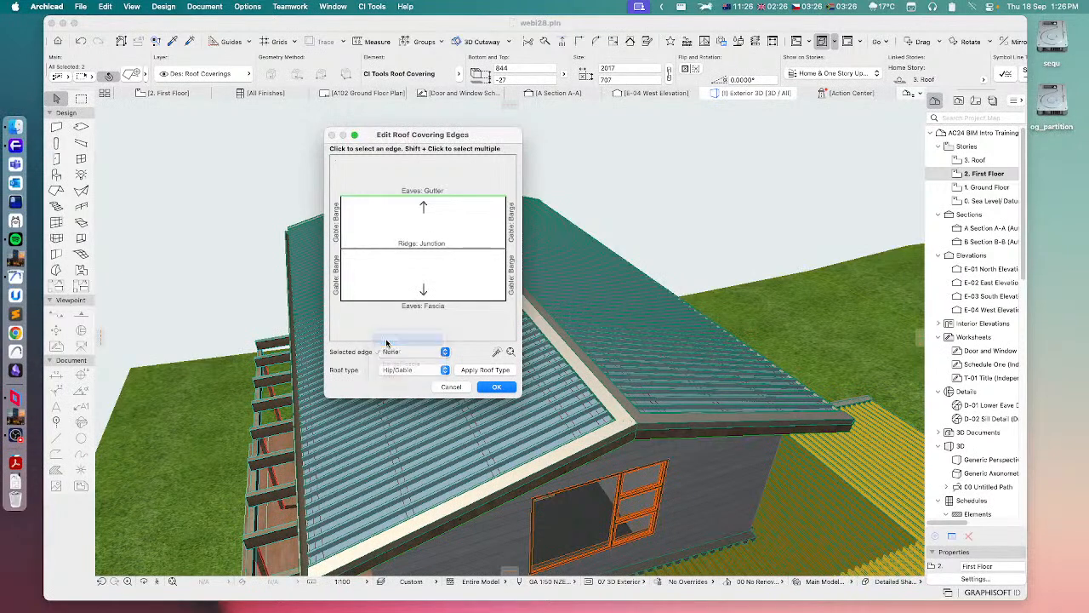
Change the ridge edge to Apron, apply the edge changes, and deselect the coverings to inspect the ridge and eaves.
left_click(423, 248)
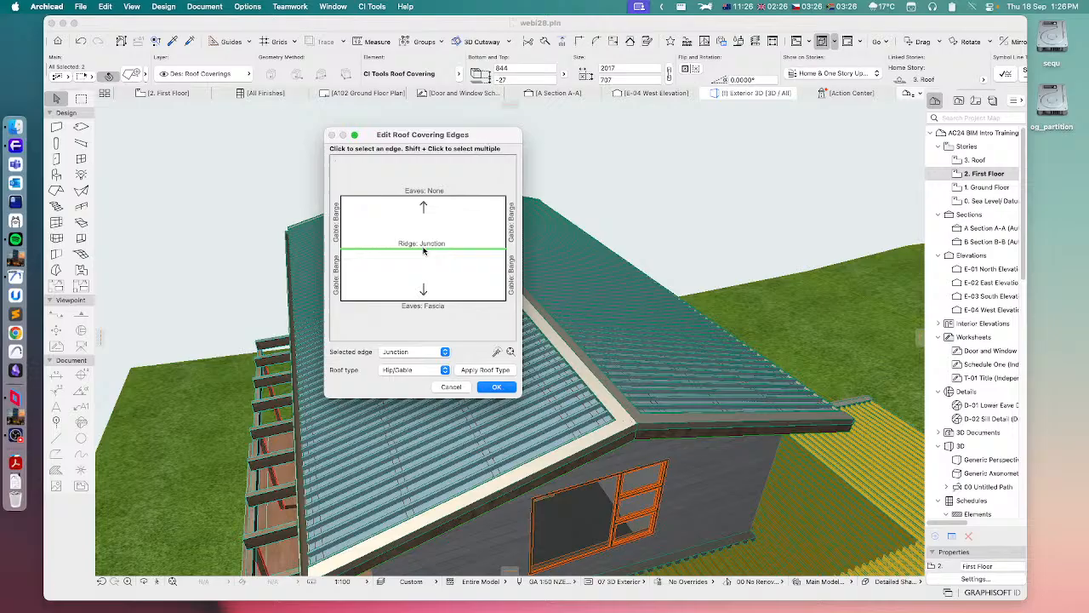
left_click(397, 351)
left_click(394, 339)
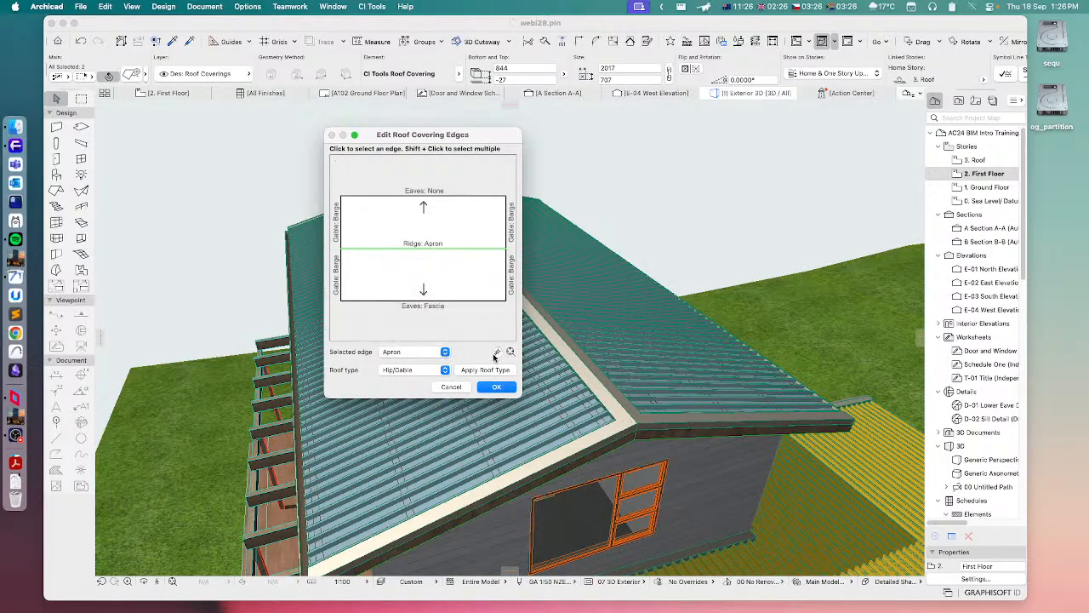
left_click(468, 324)
key("Return")
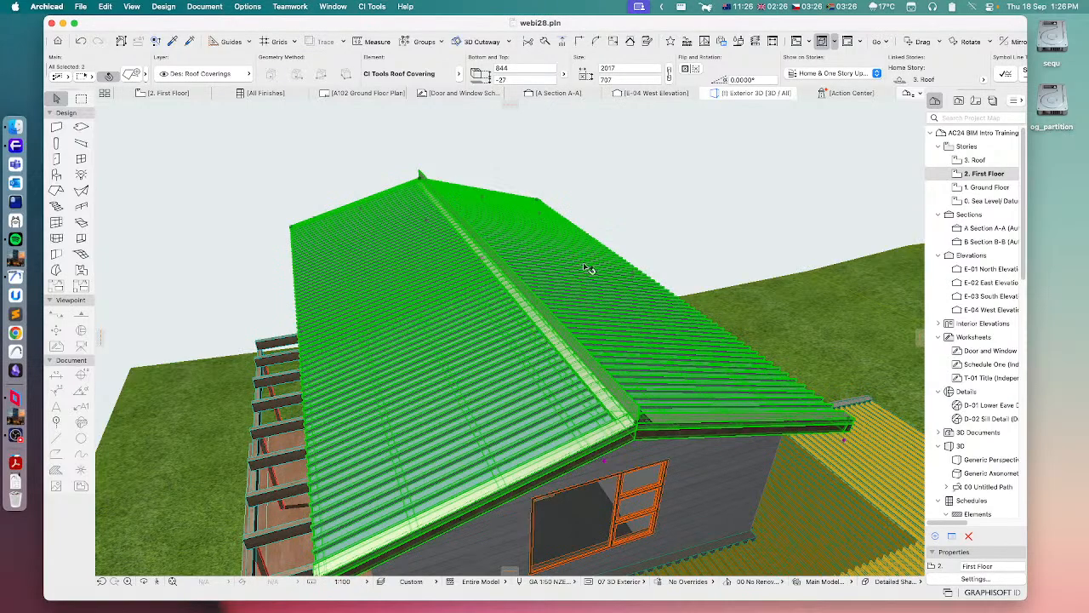
left_click(368, 174)
middle_click_drag(433, 252, 568, 392, "shift")
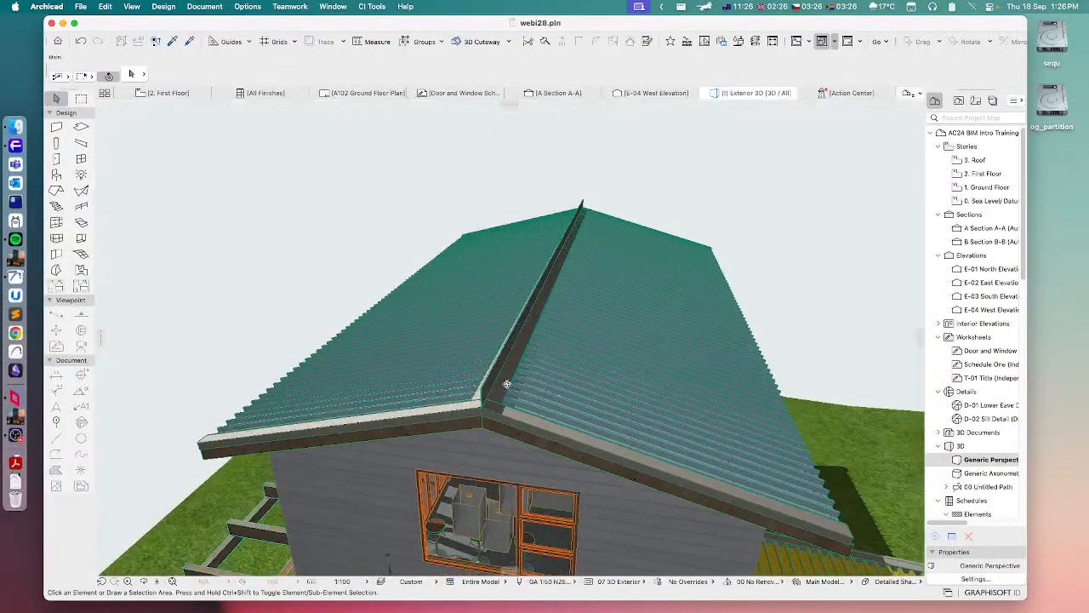
middle_click_drag(420, 377, 553, 378, "shift")
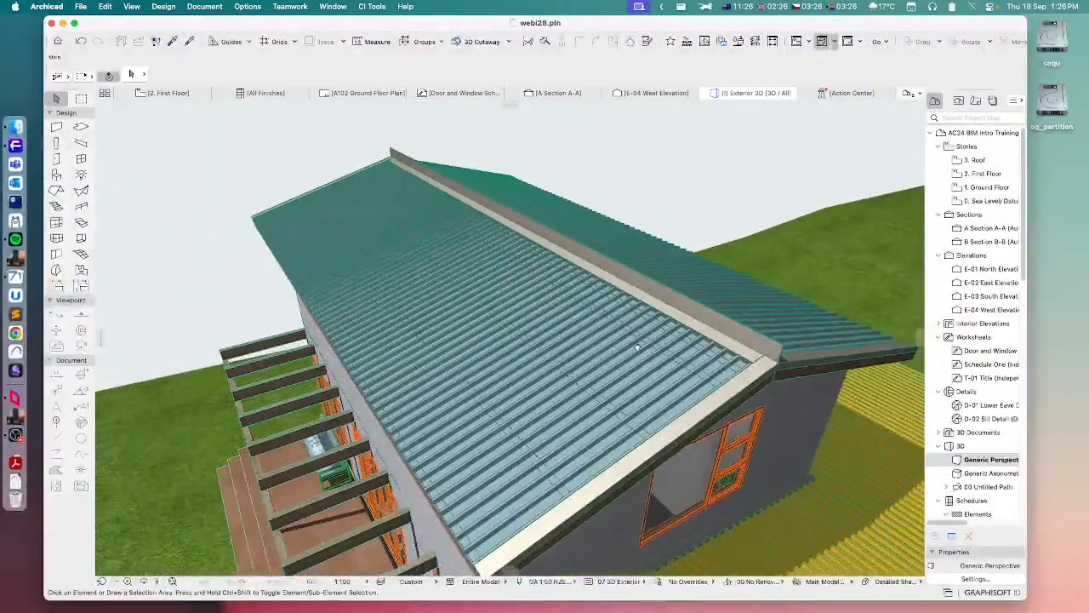
Examine the upper roof's fascia and barge edges at the eaves corners on both sides of the house.
middle_click_drag(610, 341, 612, 338, "shift")
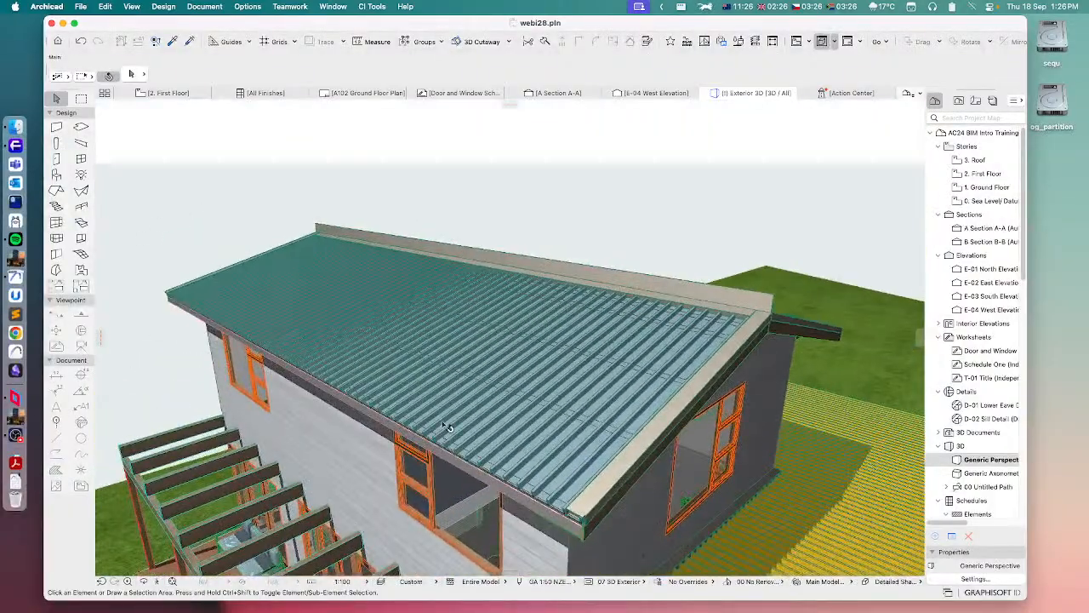
middle_click_drag(439, 482, 426, 379, "shift")
scroll(519, 377, "up", 5)
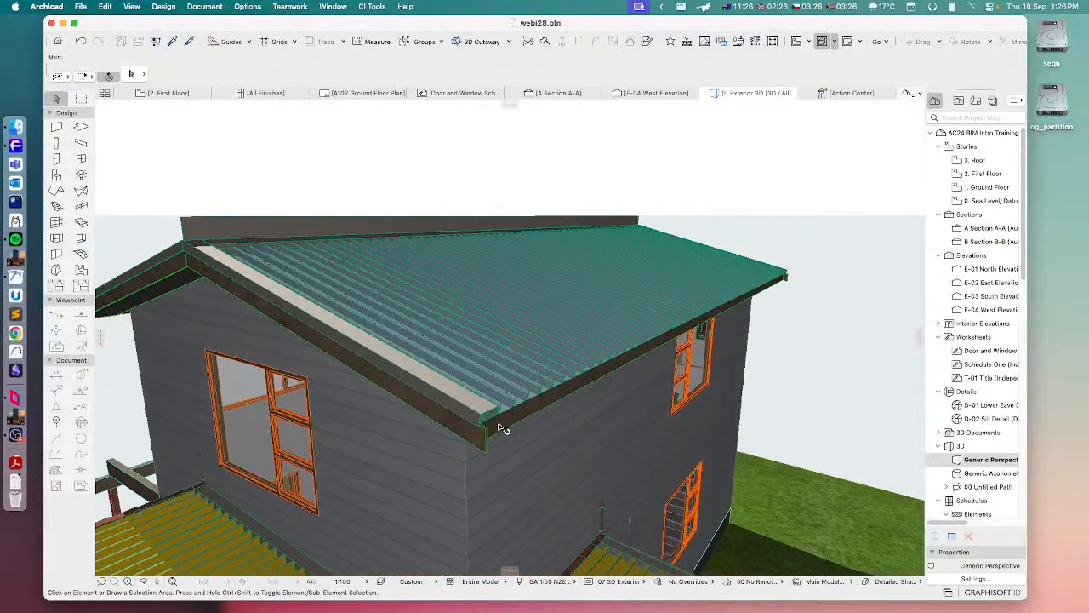
middle_click_drag(529, 372, 682, 404, "shift")
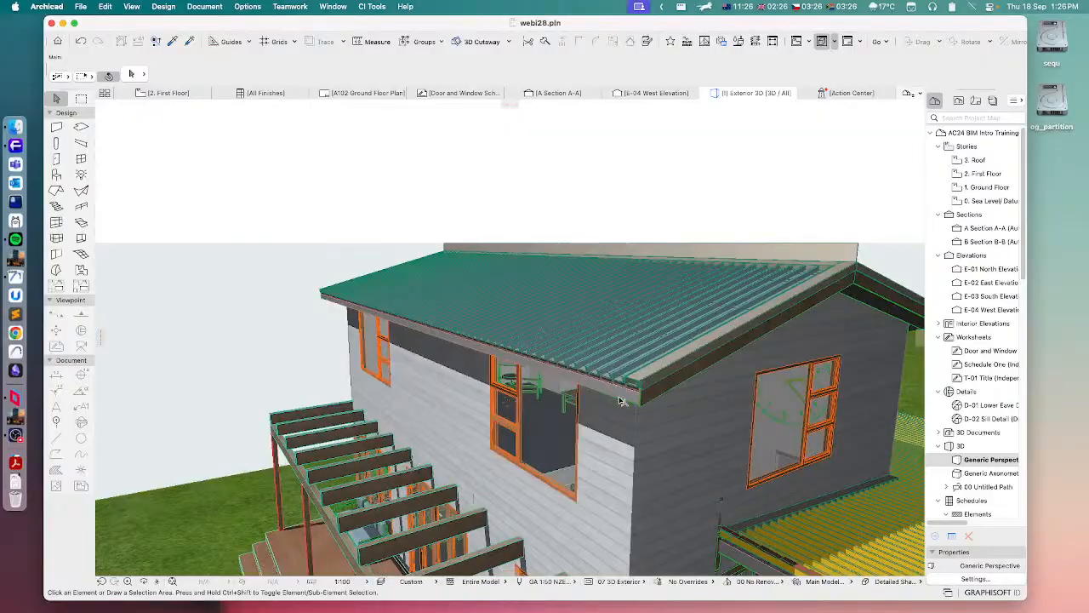
scroll(622, 401, "up", 5)
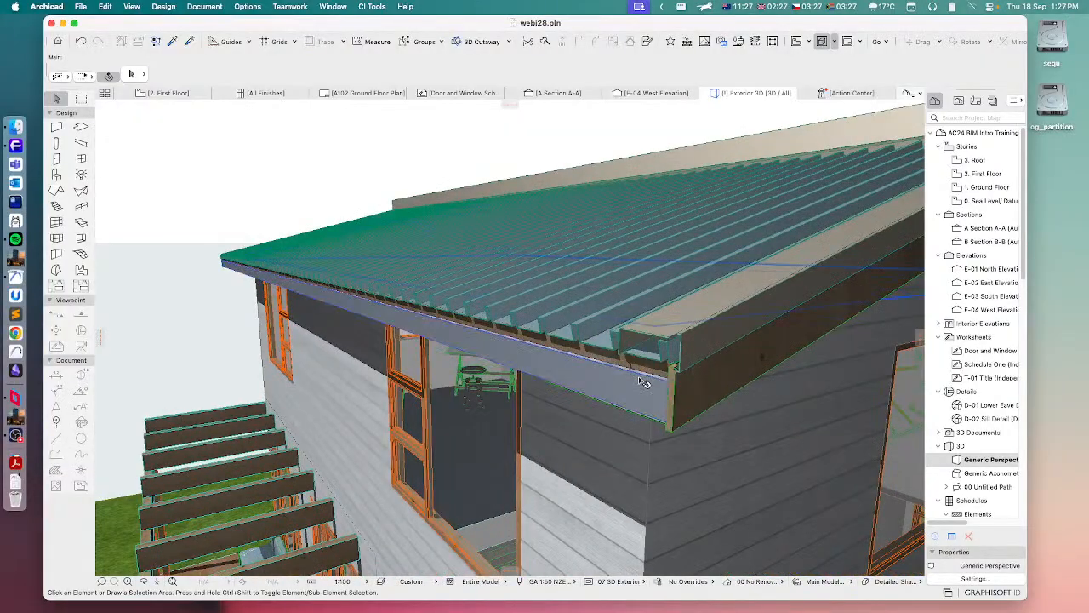
left_click(642, 379)
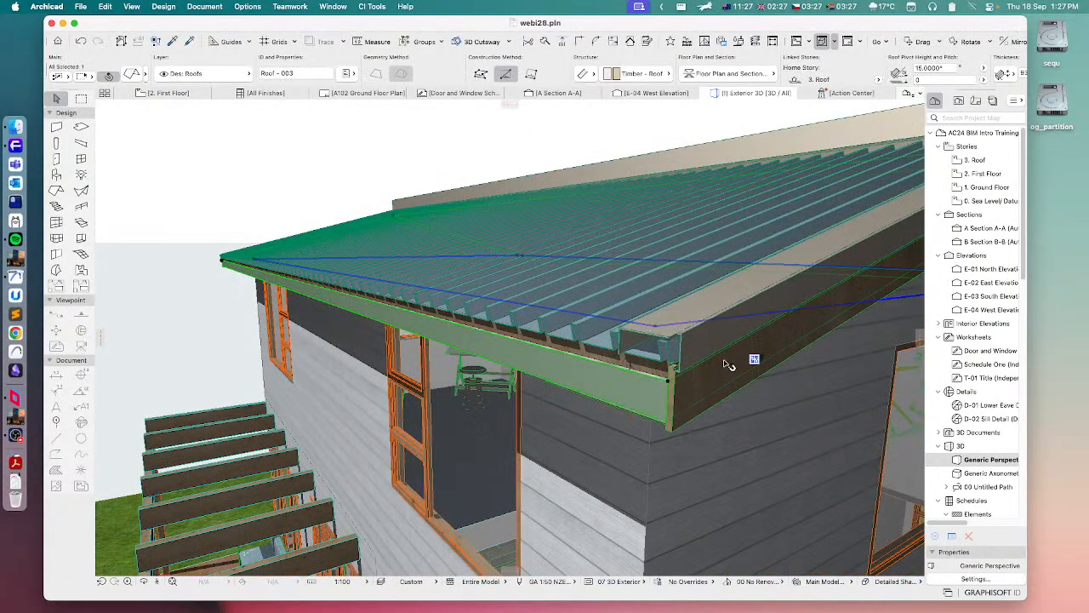
scroll(725, 364, "down", 1)
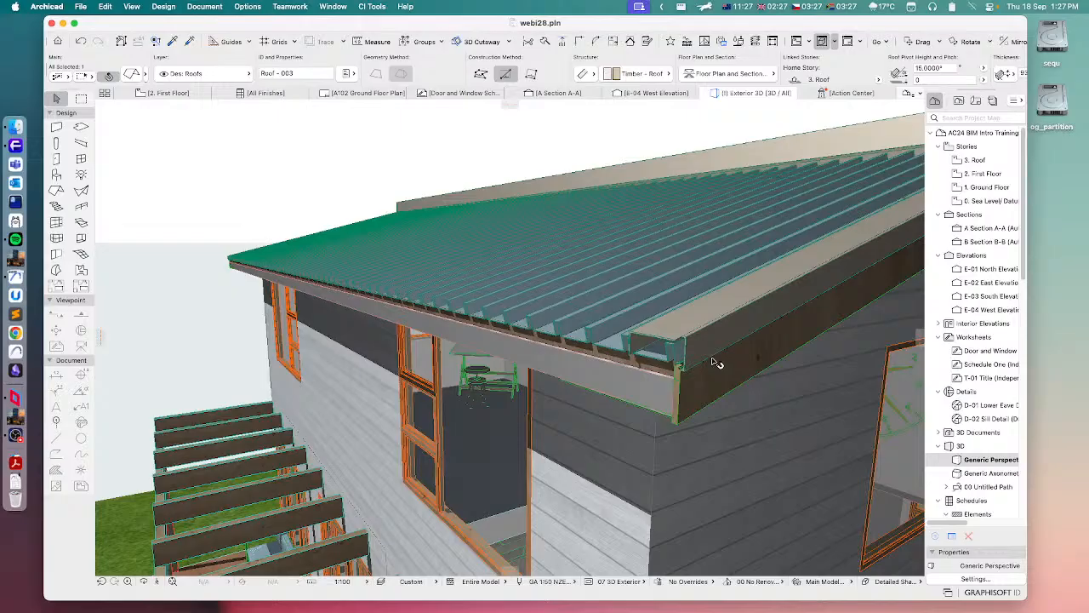
Open the settings of the upper roof covering above the pergola and review the barge flashing profiles, keeping Flat.
left_click(621, 356)
middle_click_drag(621, 356, 670, 369, "shift")
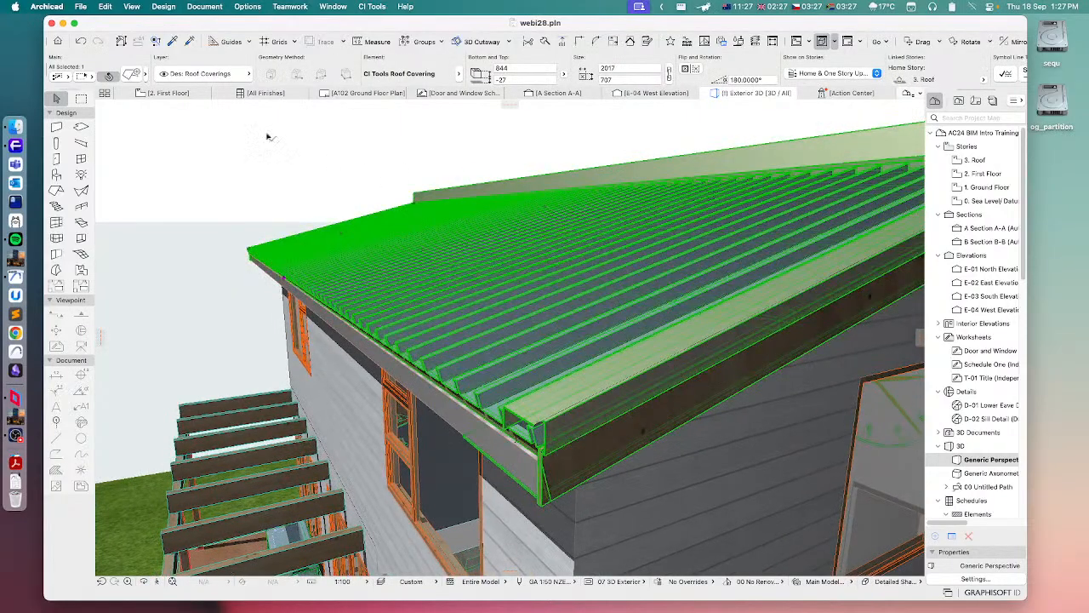
left_click(132, 75)
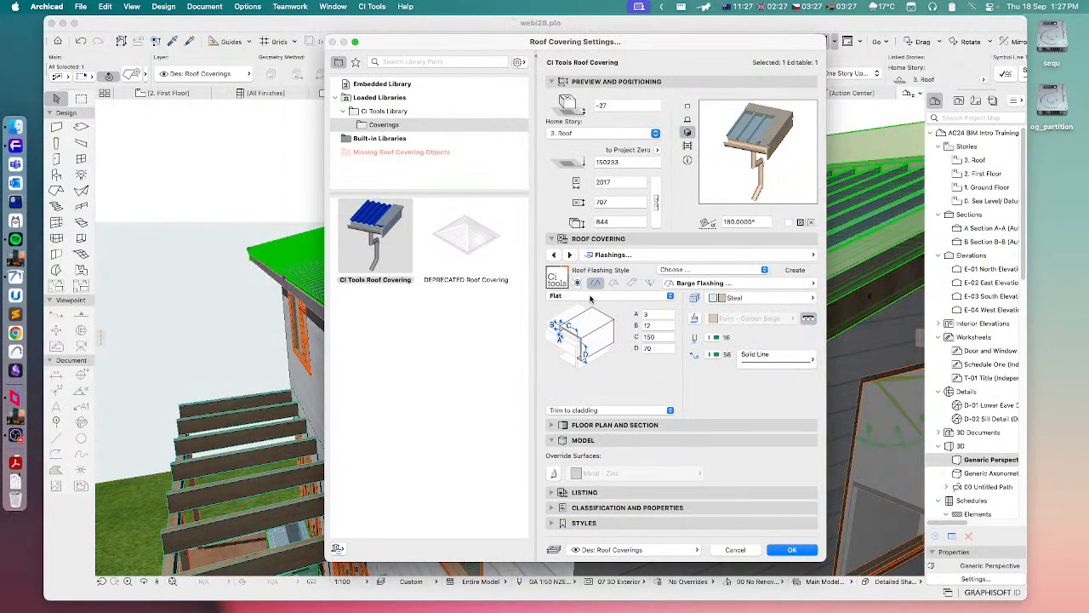
left_click(589, 296)
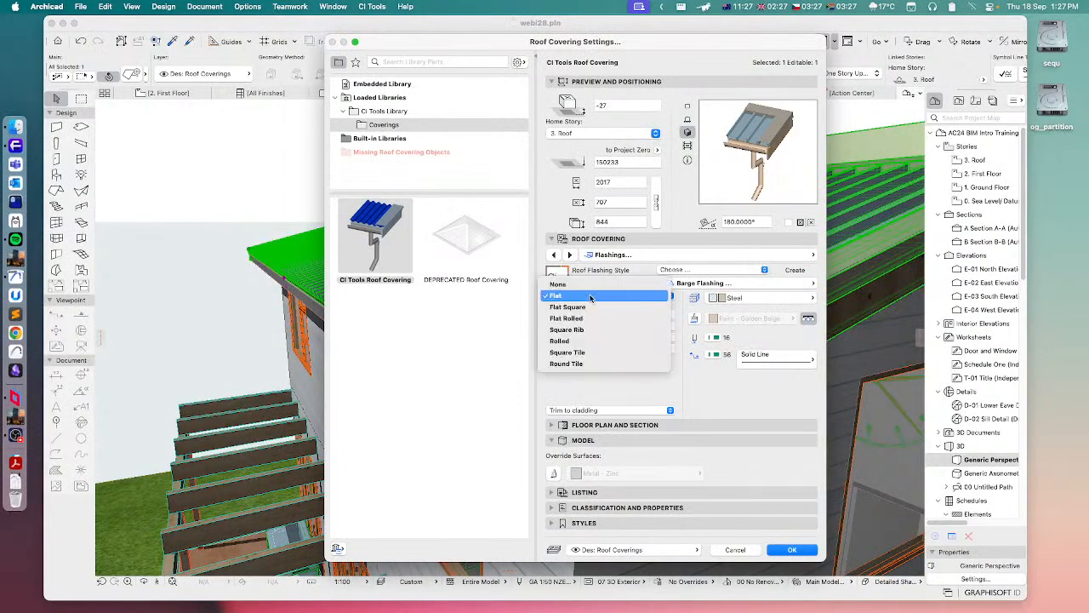
left_click(591, 297)
Override the fascia board surface with Paint - Vermilion in the covering's edge board settings and apply the change.
left_click(696, 256)
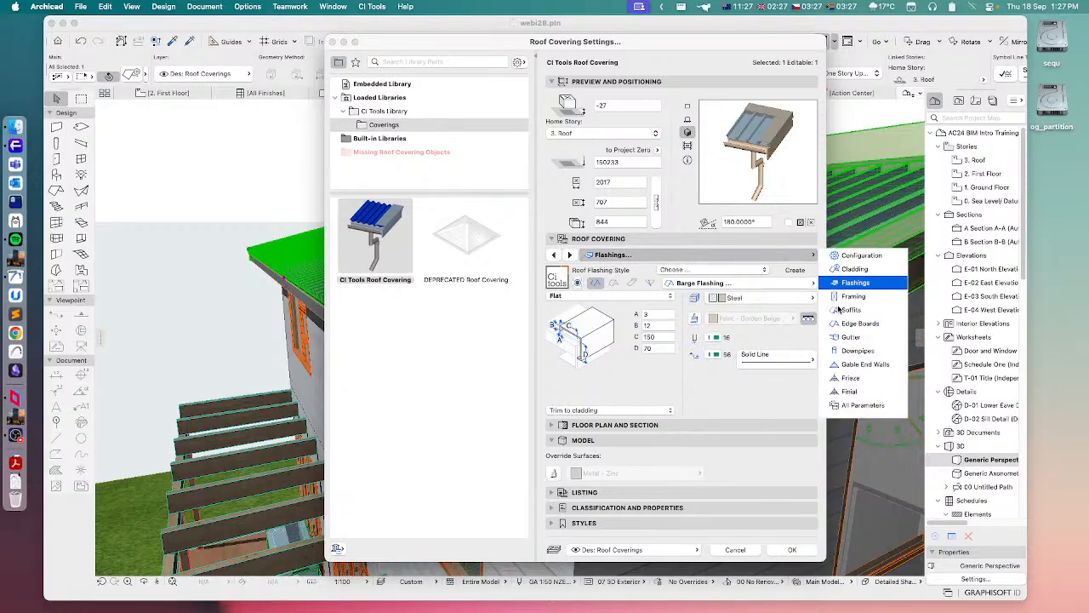
left_click(861, 324)
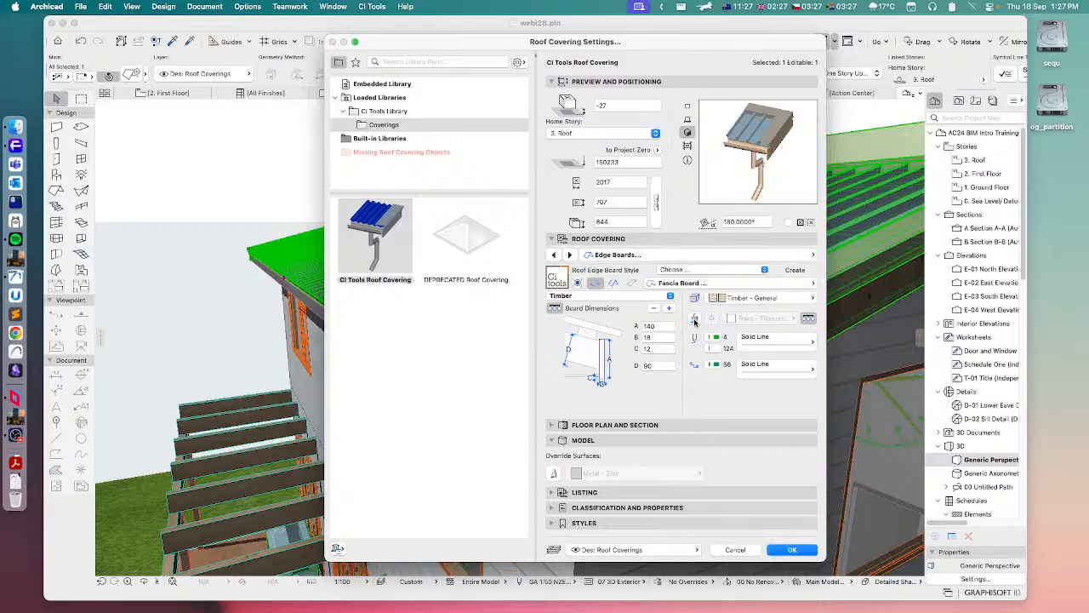
left_click(694, 318)
left_click(788, 317)
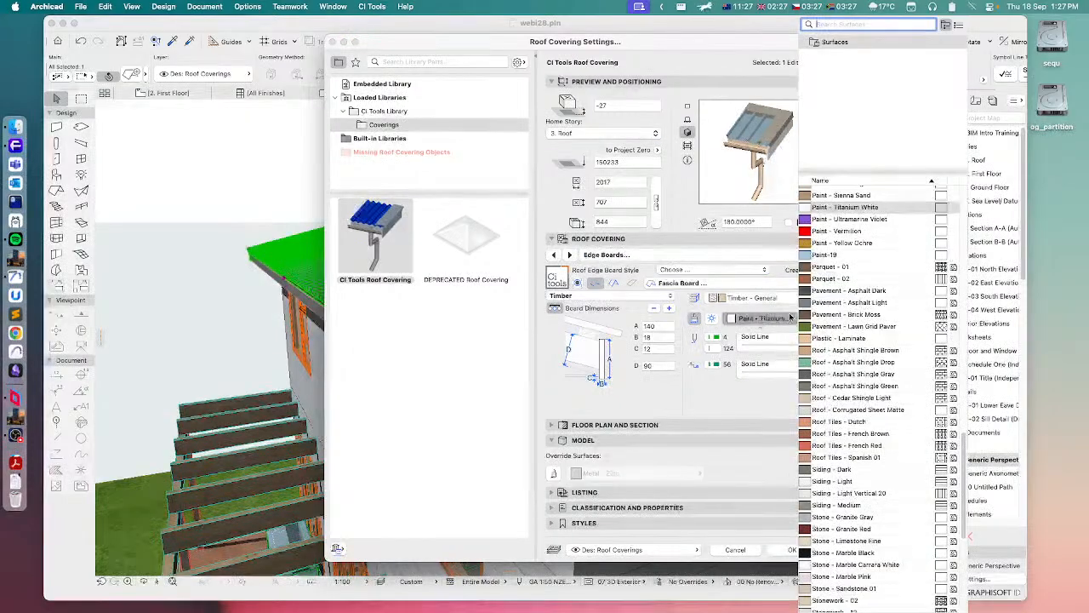
left_click(841, 230)
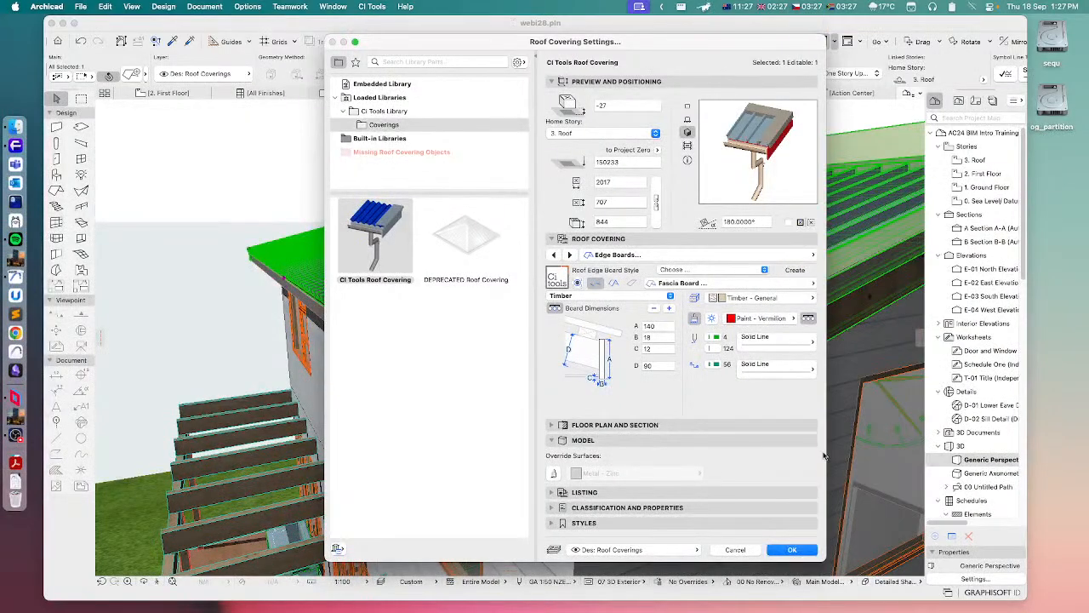
left_click(792, 552)
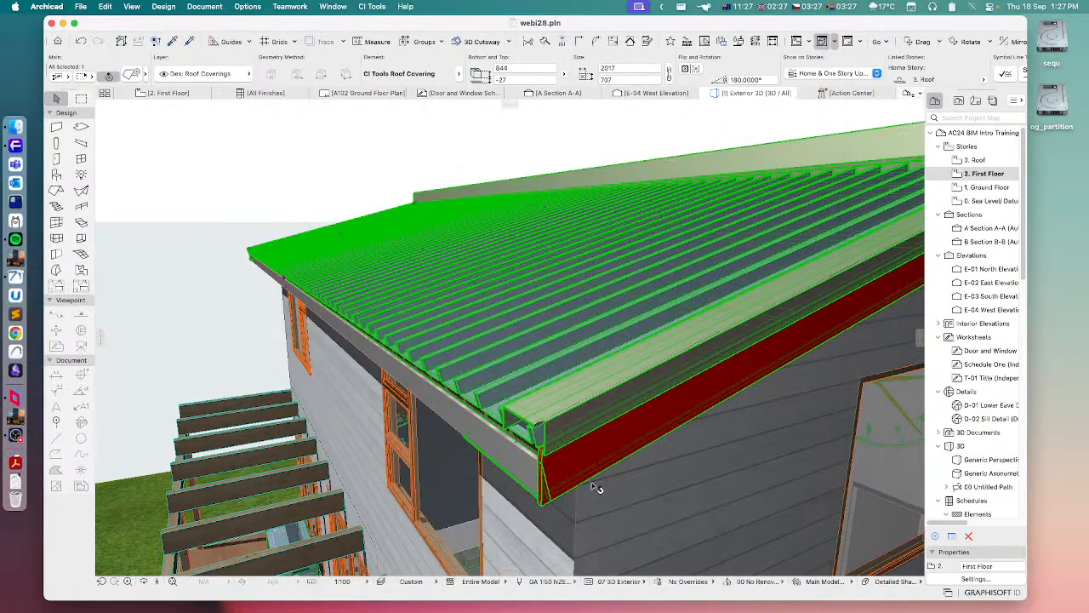
Select both upper roof coverings and open them in the roof covering edge editor.
scroll(593, 486, "down", 2)
mouse_move(581, 486)
middle_mouse_down("shift")
mouse_move(568, 436)
mouse_move(583, 486)
middle_mouse_up("shift")
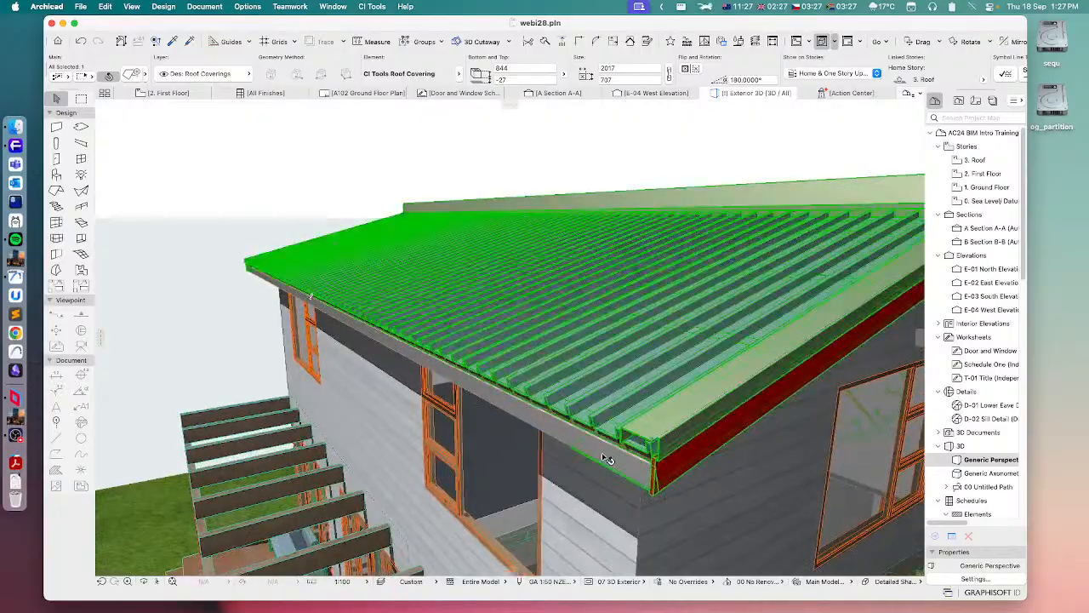
scroll(606, 458, "down", 5)
middle_click_drag(752, 401, 482, 372, "shift")
left_click(488, 372)
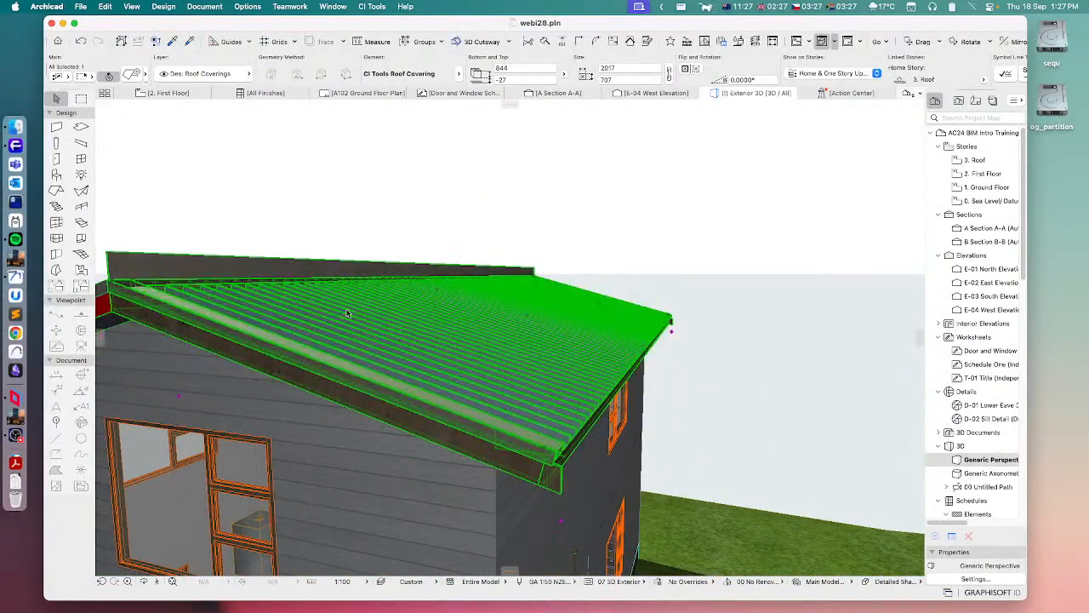
middle_click_drag(347, 314, 353, 357, "shift")
left_click(342, 197, "shift")
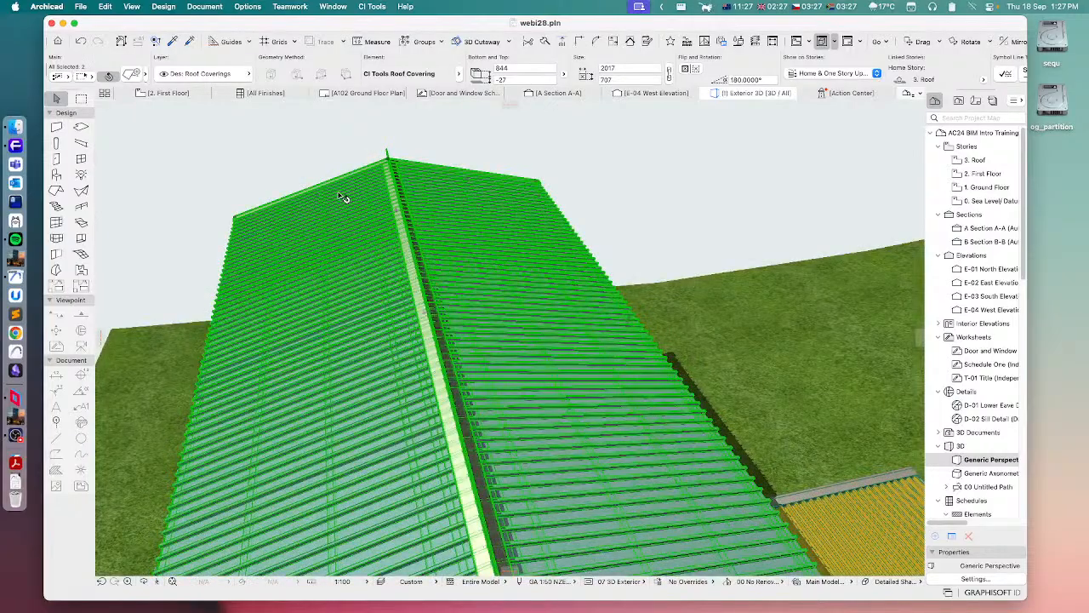
left_click(381, 6)
mouse_move(400, 198)
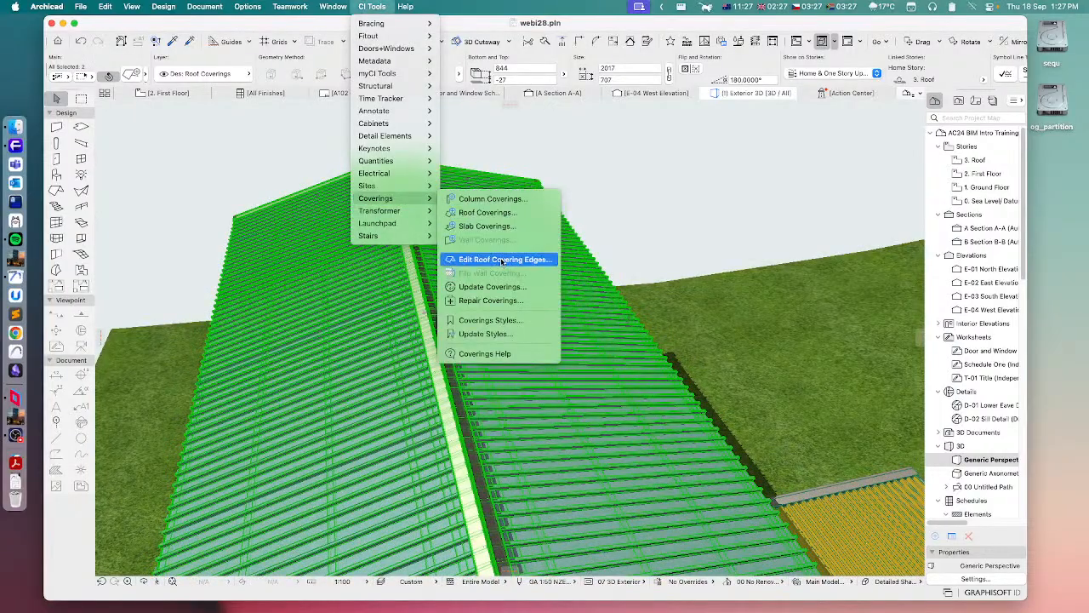
left_click(502, 262)
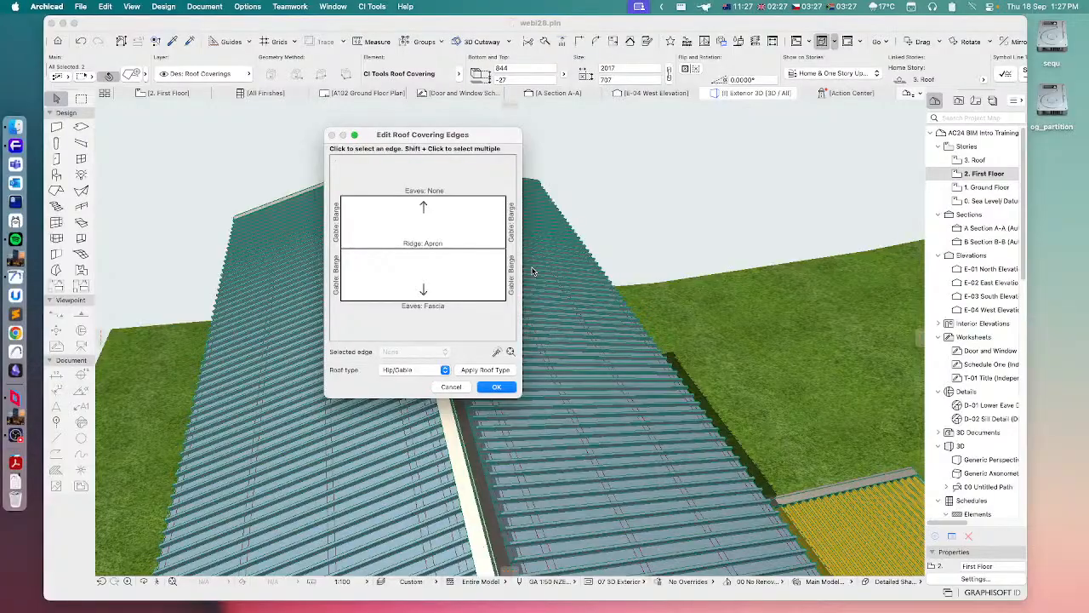
Set the lower eaves edge in the edge diagram to Apron, apply it and inspect the eaves in the model.
left_click(440, 306)
left_click(409, 352)
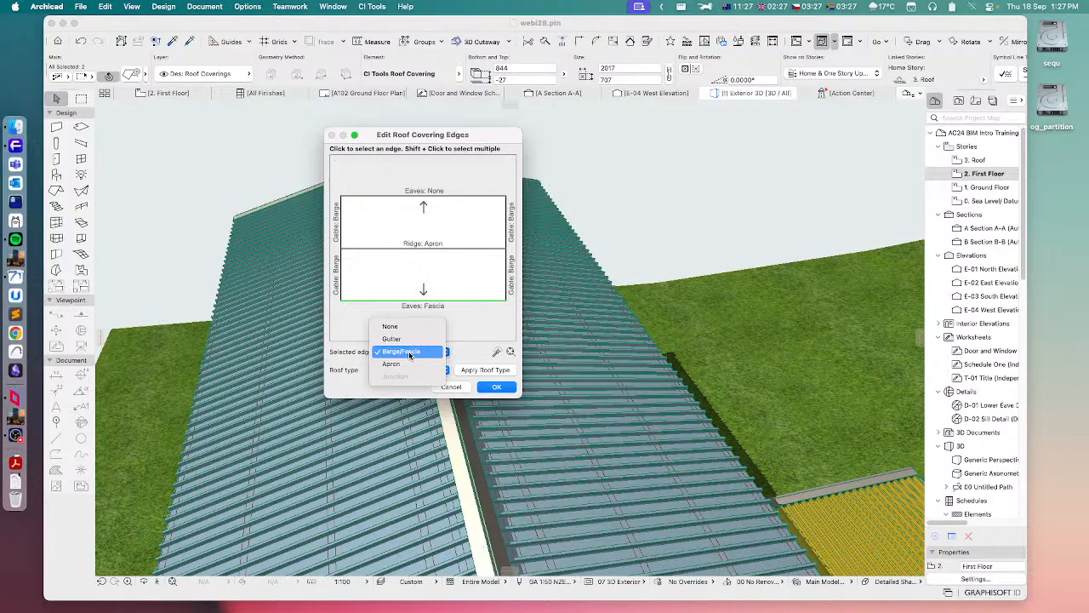
left_click(396, 363)
left_click(494, 387)
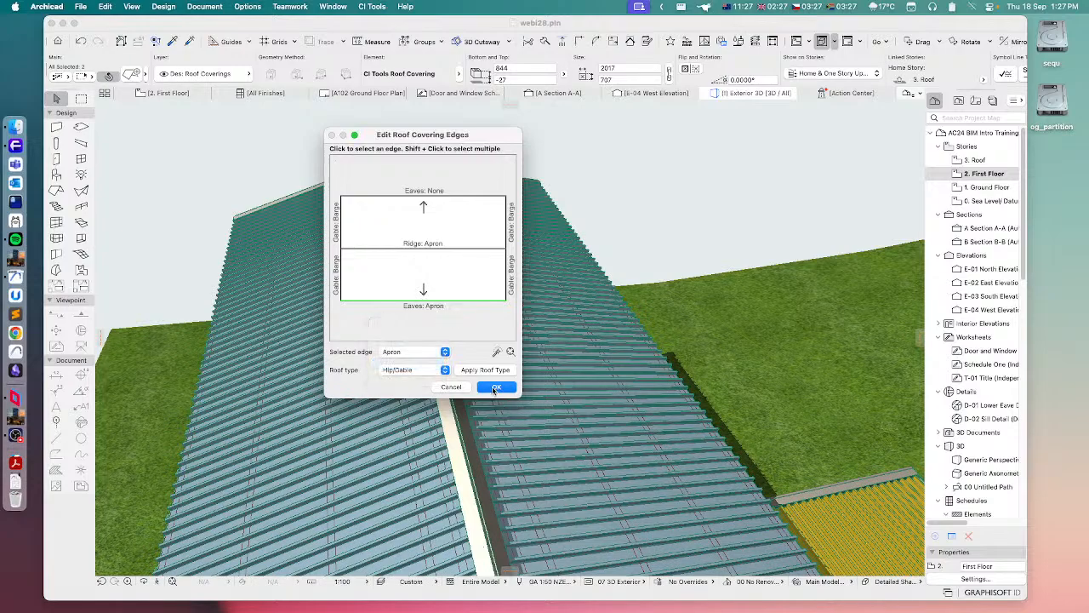
middle_click_drag(374, 438, 484, 357, "shift")
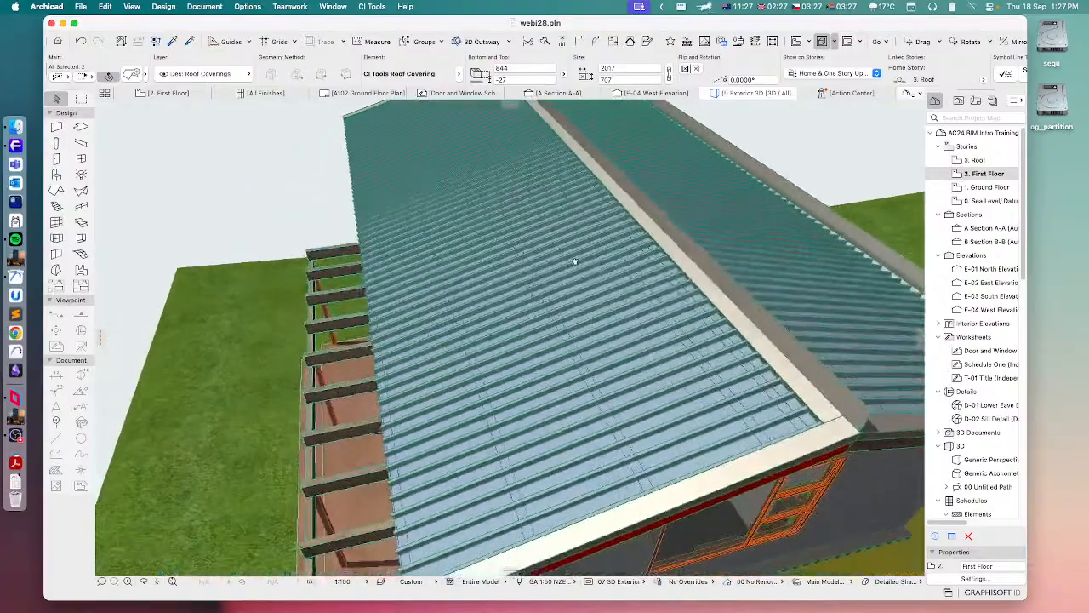
middle_click_drag(520, 283, 361, 265, "shift")
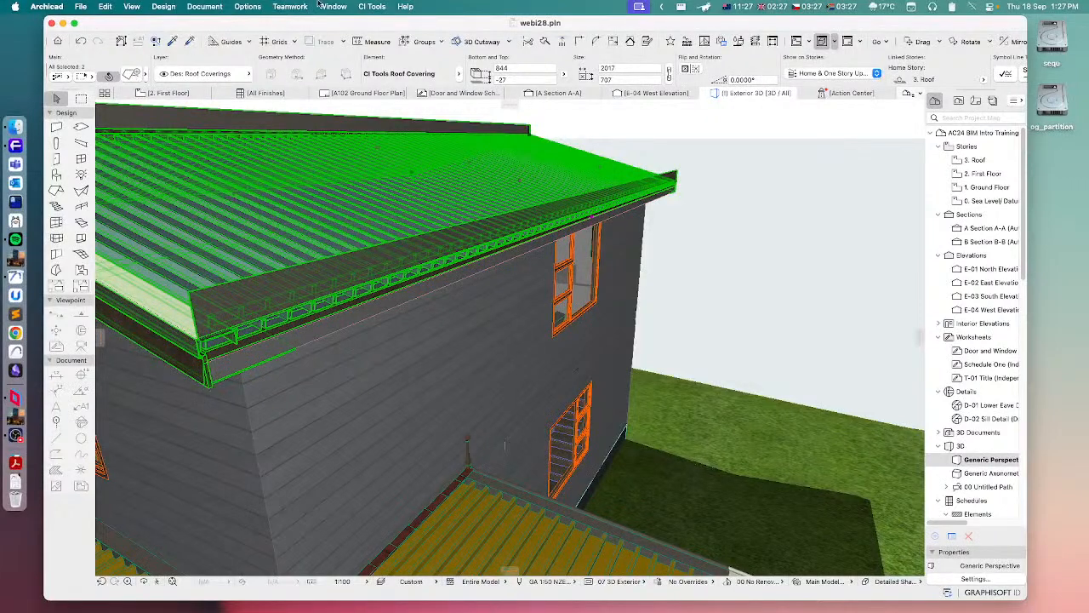
Reopen the roof covering edge editor, set the lower eaves edge back to Barge/Fascia and apply the change.
left_click(372, 6)
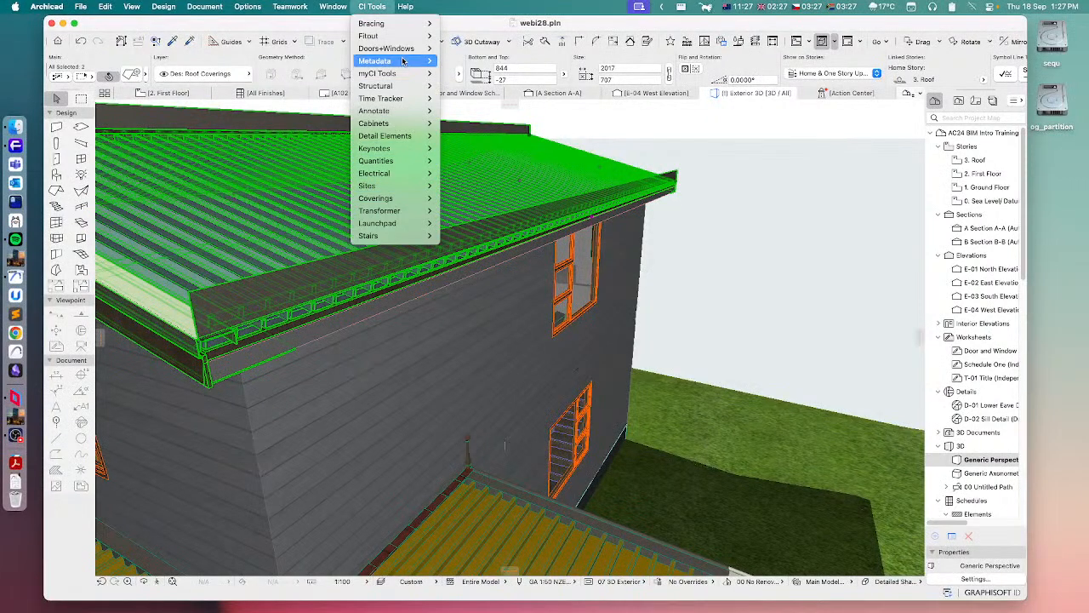
mouse_move(401, 201)
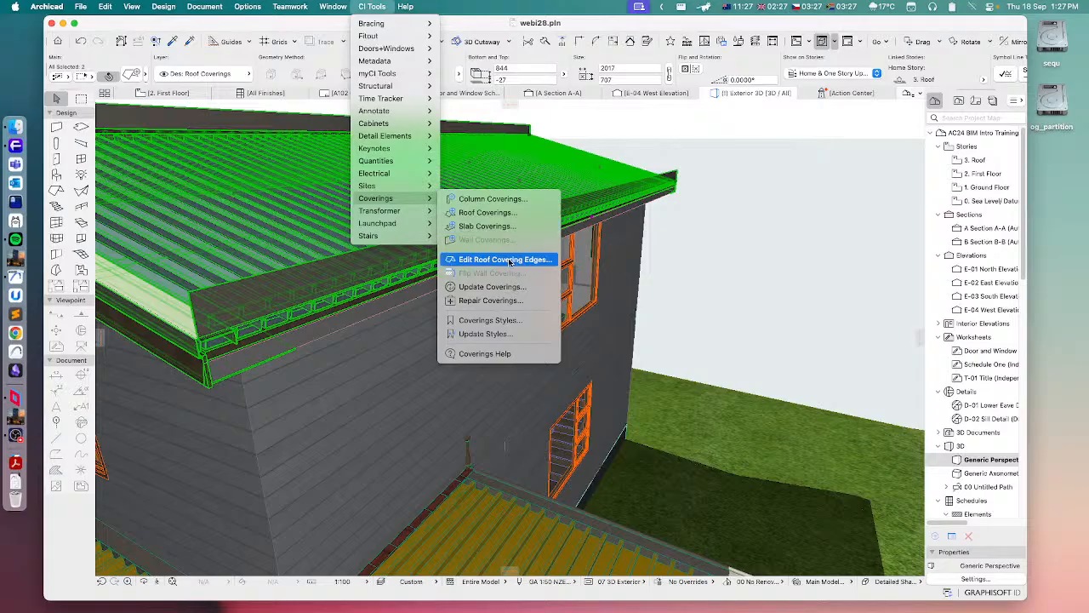
left_click(504, 260)
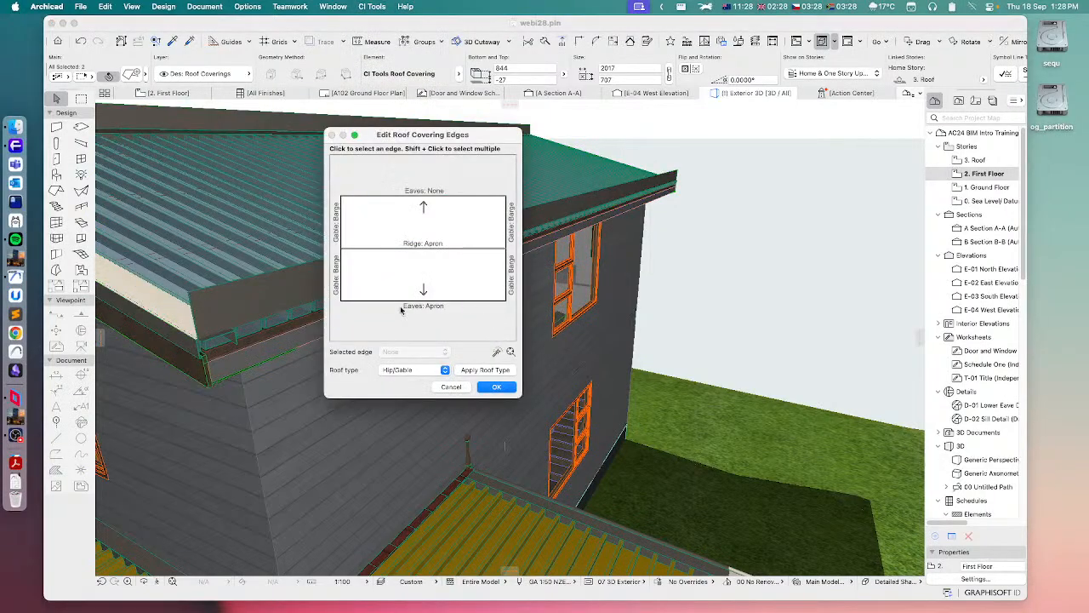
left_click(416, 305)
left_click(410, 351)
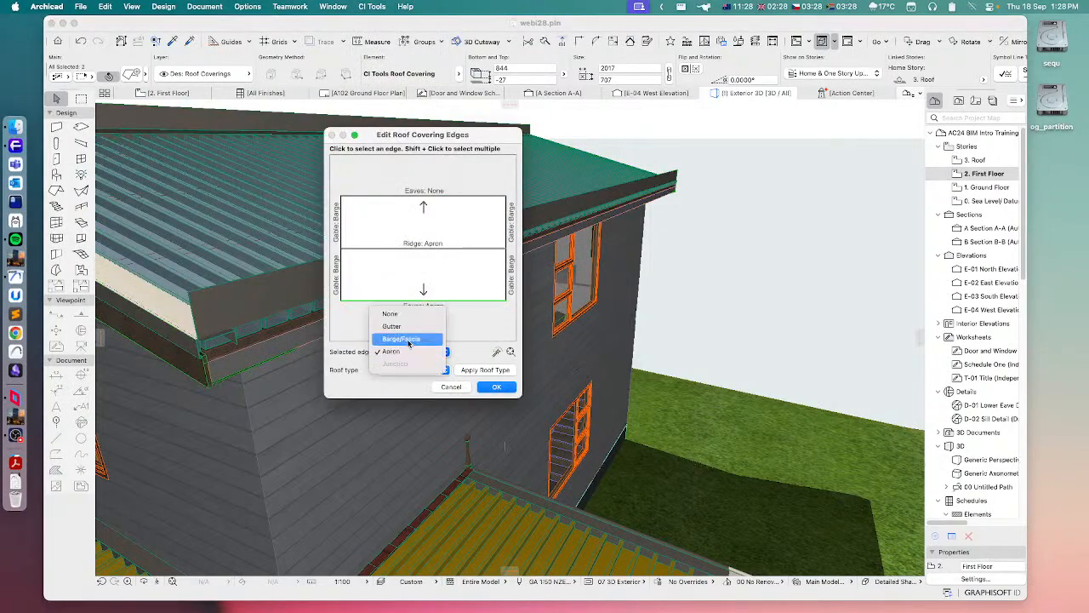
left_click(414, 340)
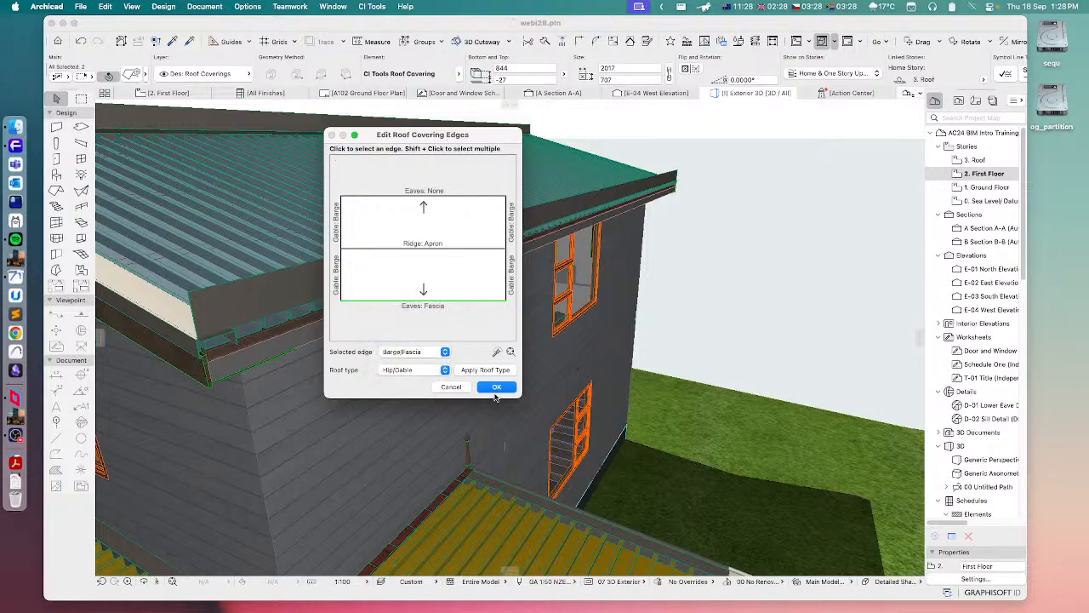
left_click(443, 388)
Examine the upper roof's eaves, fascia and soffit from above and below, with only the covering opposite the pergola selected.
mouse_move(498, 383)
middle_mouse_down("shift")
mouse_move(416, 360)
mouse_move(555, 397)
mouse_move(437, 382)
mouse_move(394, 389)
mouse_move(523, 434)
middle_mouse_up("shift")
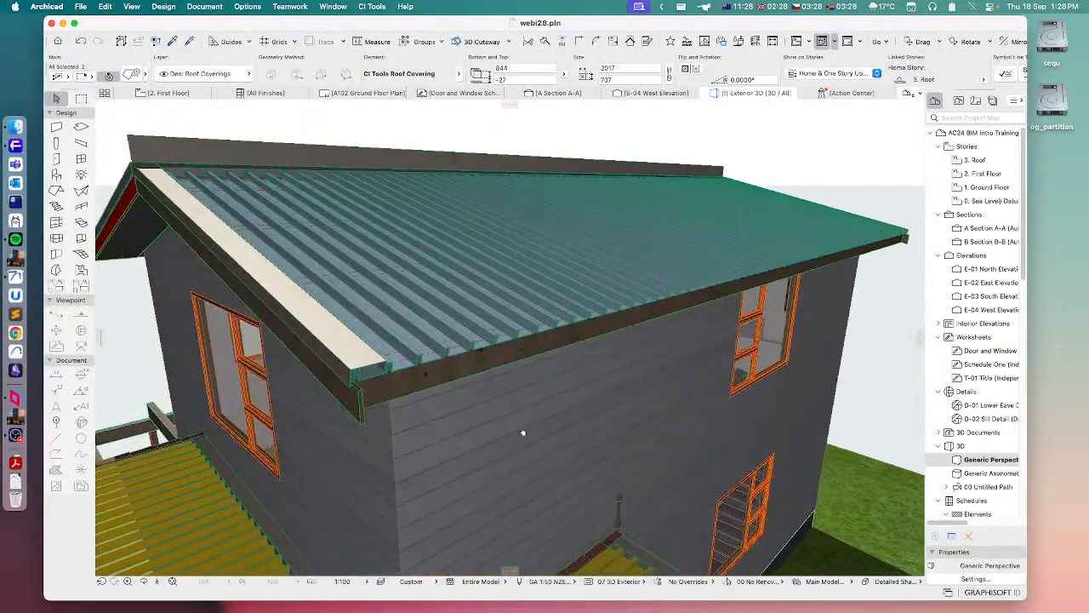
middle_click_drag(439, 436, 467, 393, "shift")
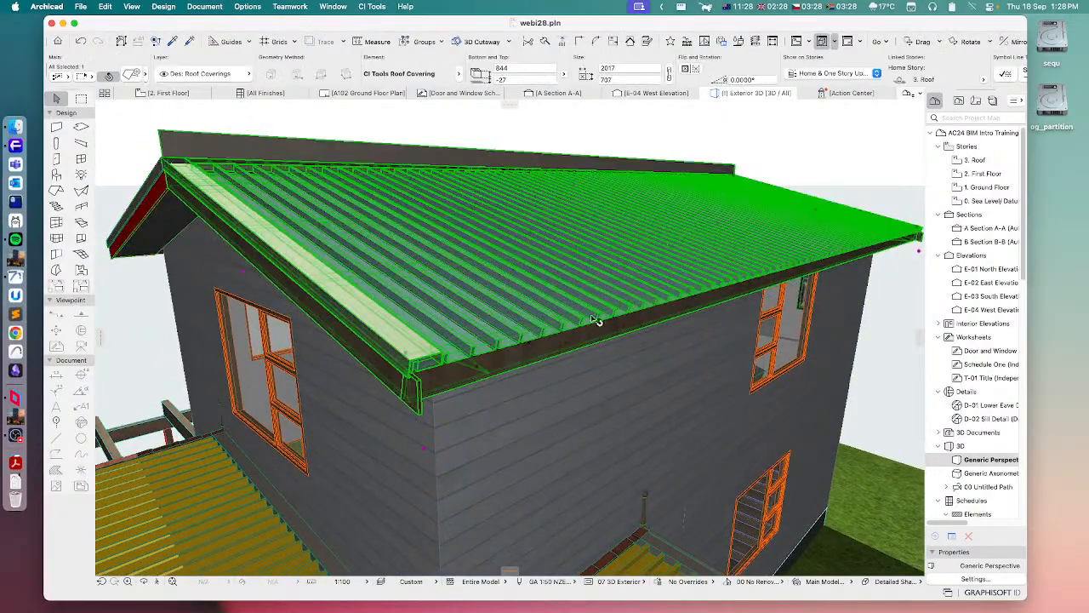
middle_click_drag(523, 316, 473, 262, "shift")
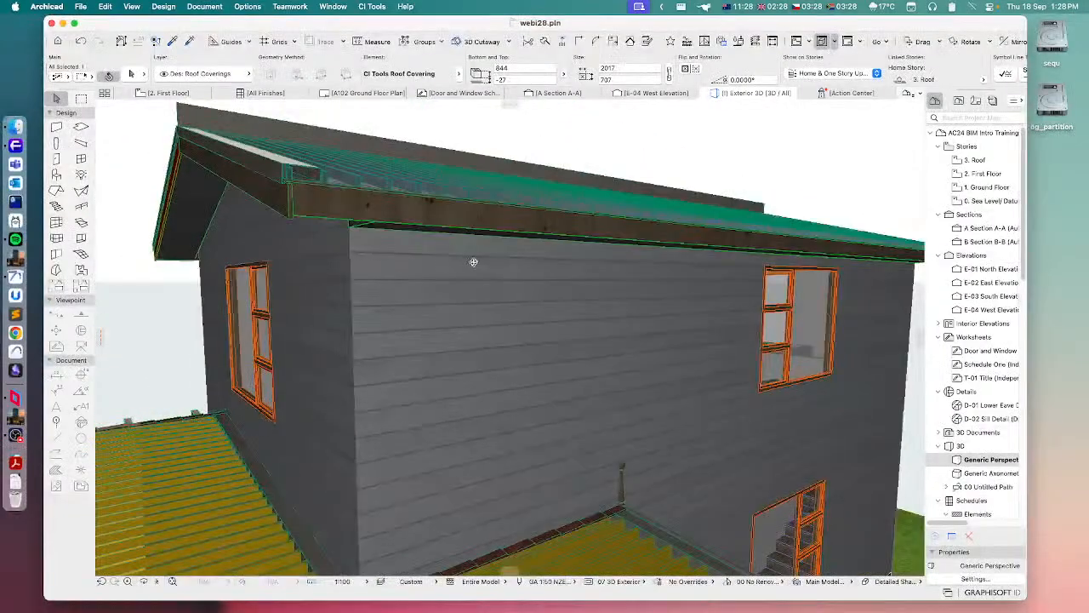
middle_click_drag(358, 209, 423, 298, "shift")
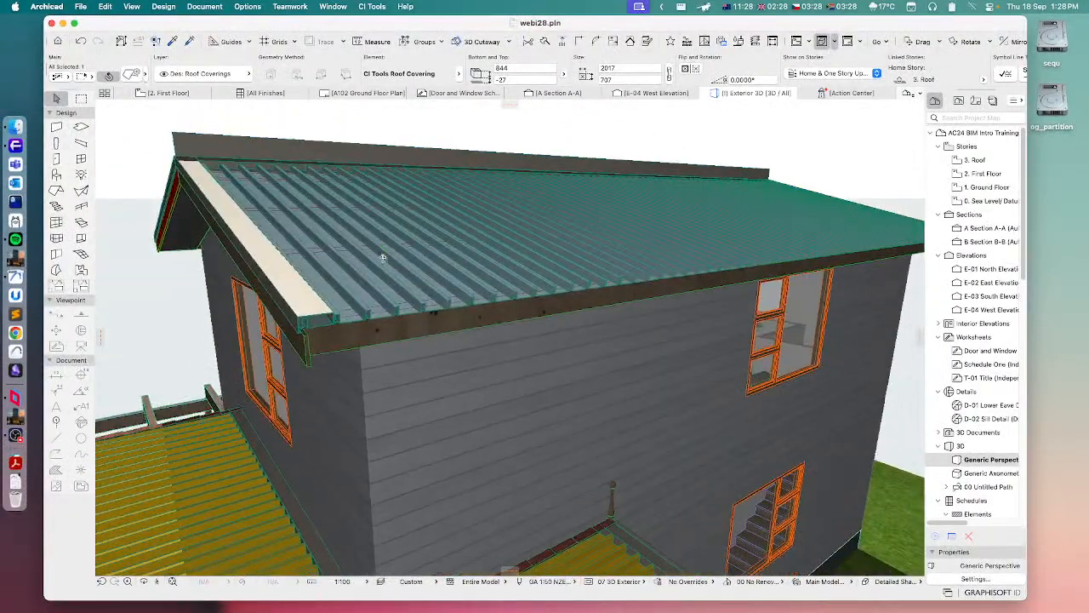
middle_click_drag(412, 354, 386, 302, "shift")
scroll(717, 179, "down", 3)
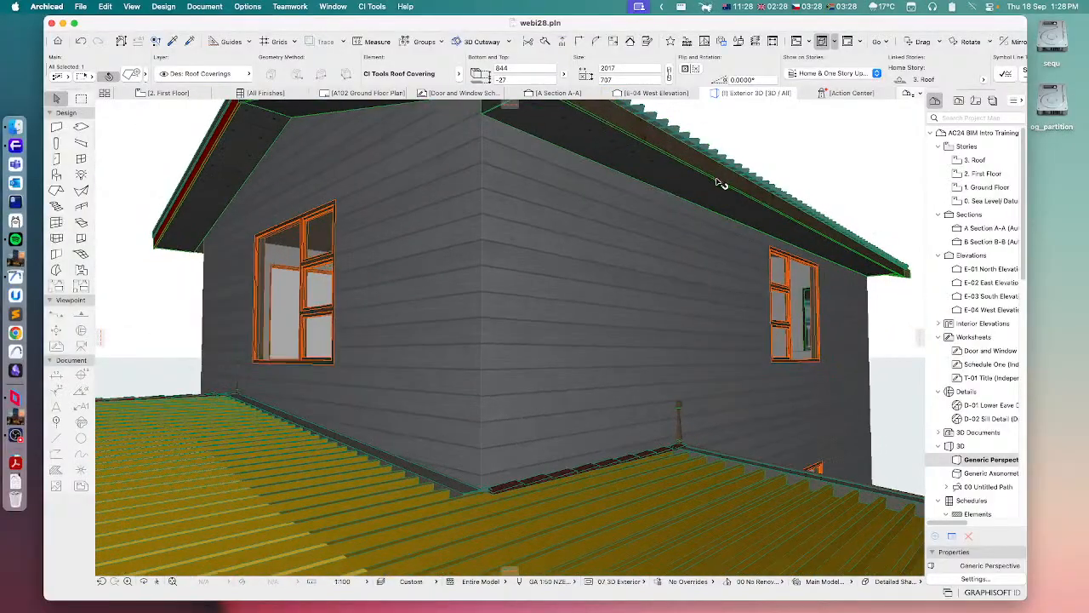
middle_click_drag(720, 180, 436, 310, "shift")
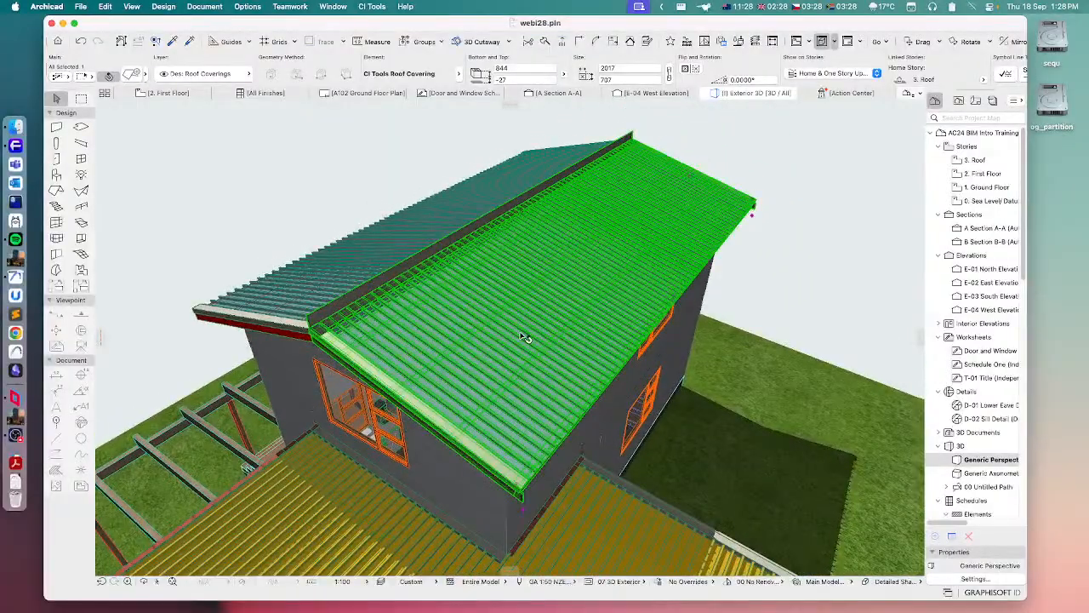
mouse_move(524, 337)
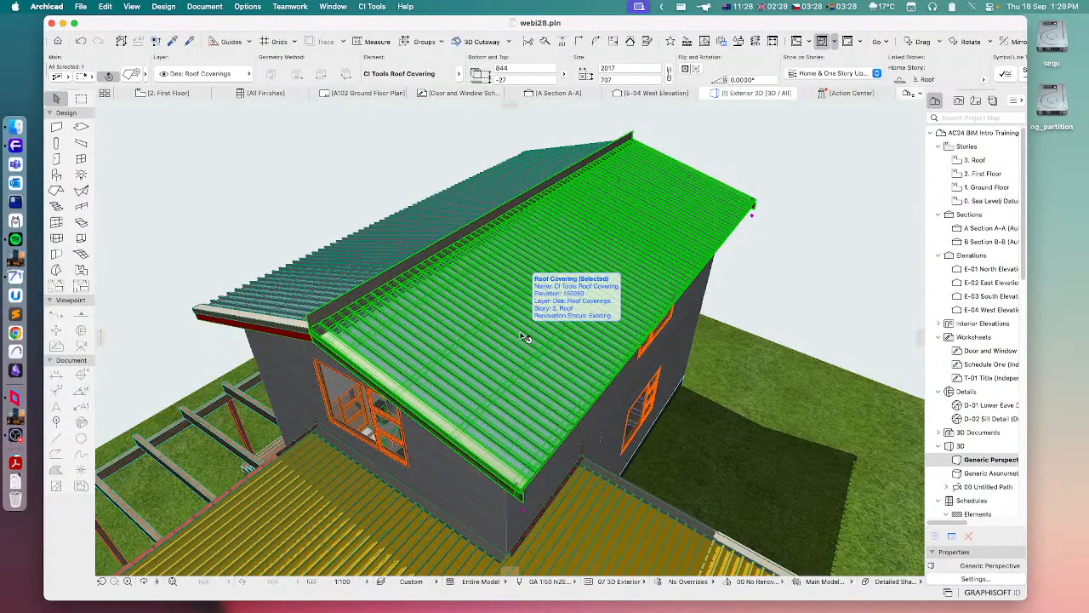
Add the pergola-side upper roof covering to the selection and open both upper coverings in the roof covering edge editor.
left_click(403, 225, "shift")
left_click(372, 5)
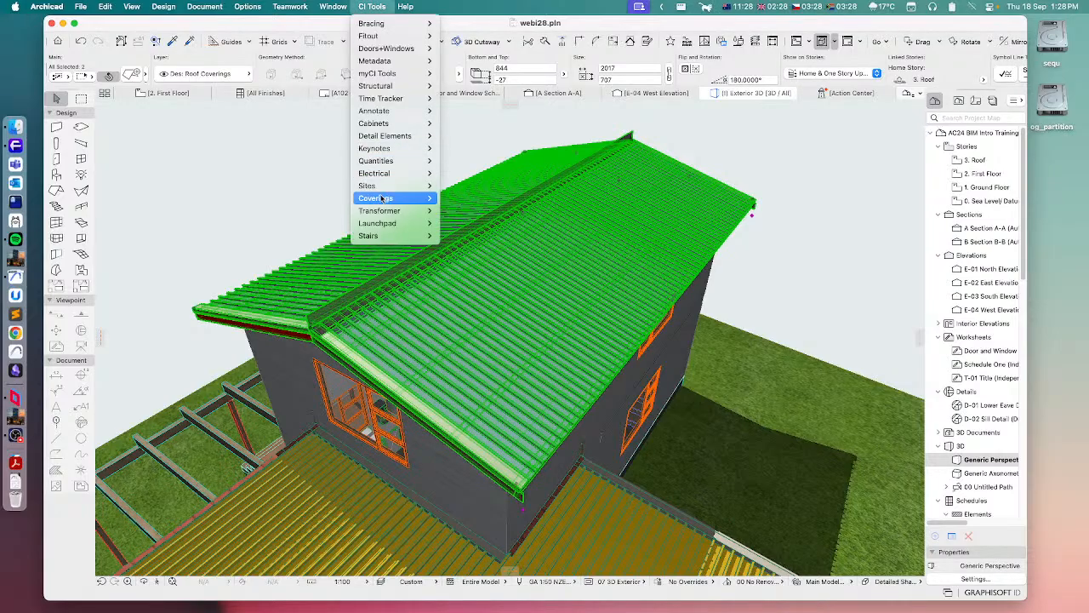
mouse_move(382, 198)
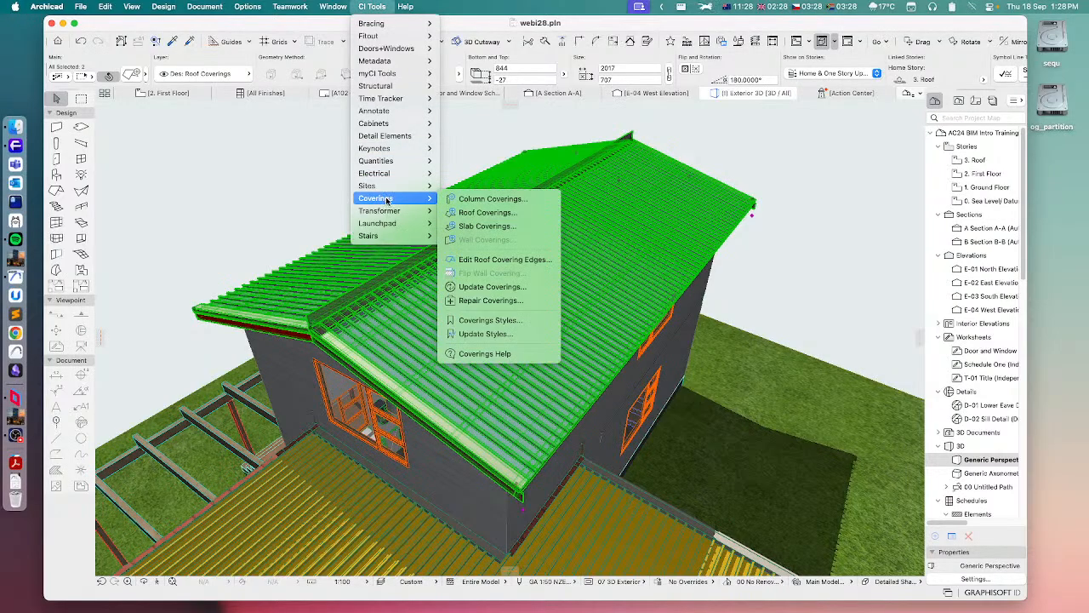
left_click(500, 260)
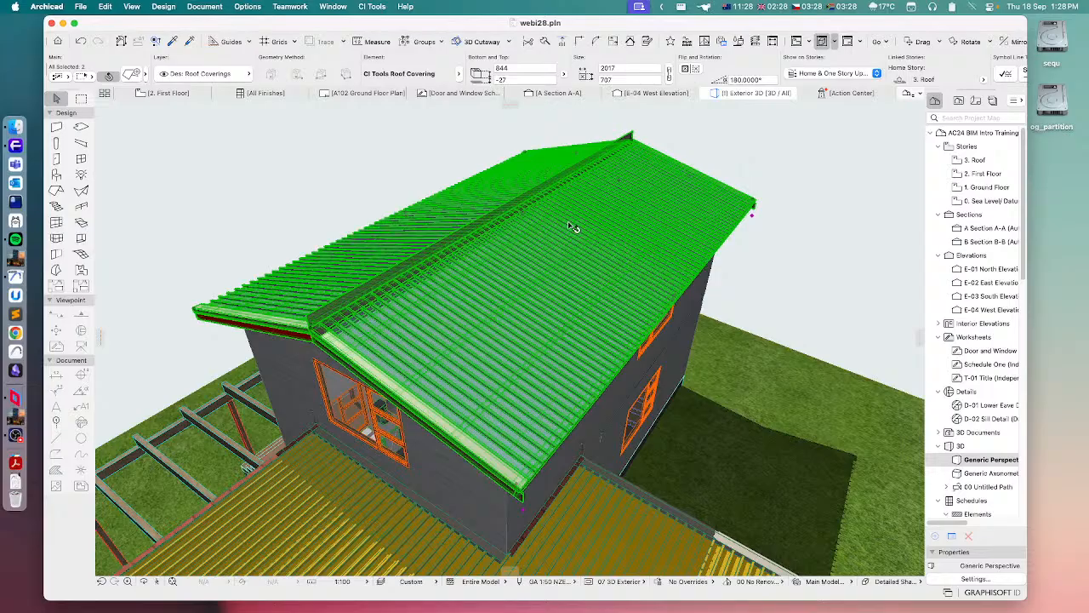
Add the lower roof covering to the selection and open all three coverings together in the roof covering edge editor.
middle_click_drag(440, 285, 479, 280, "shift")
scroll(497, 305, "down", 5)
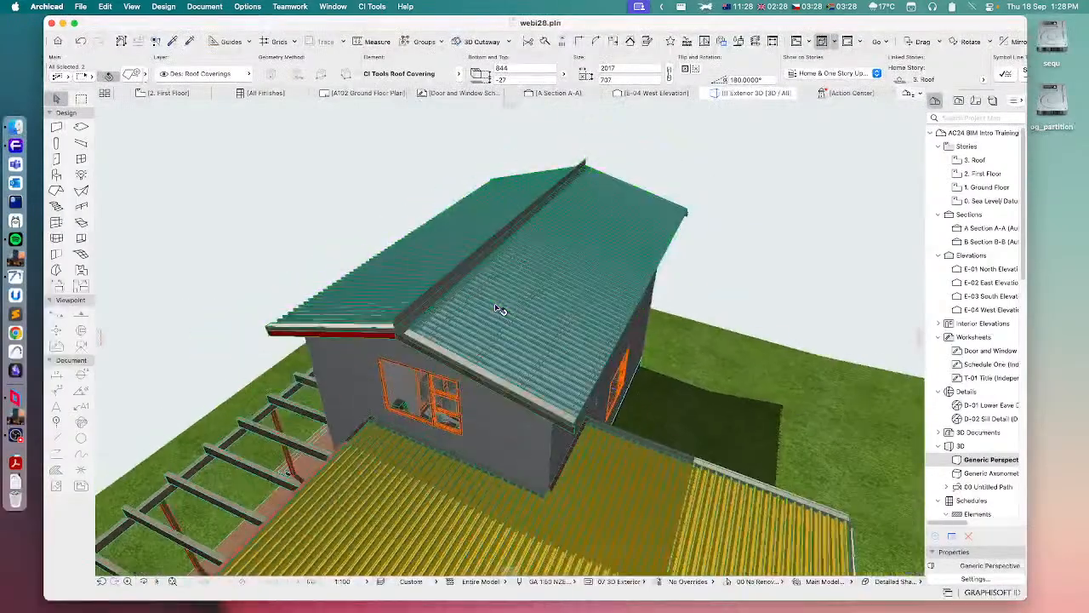
left_click(584, 474, "shift")
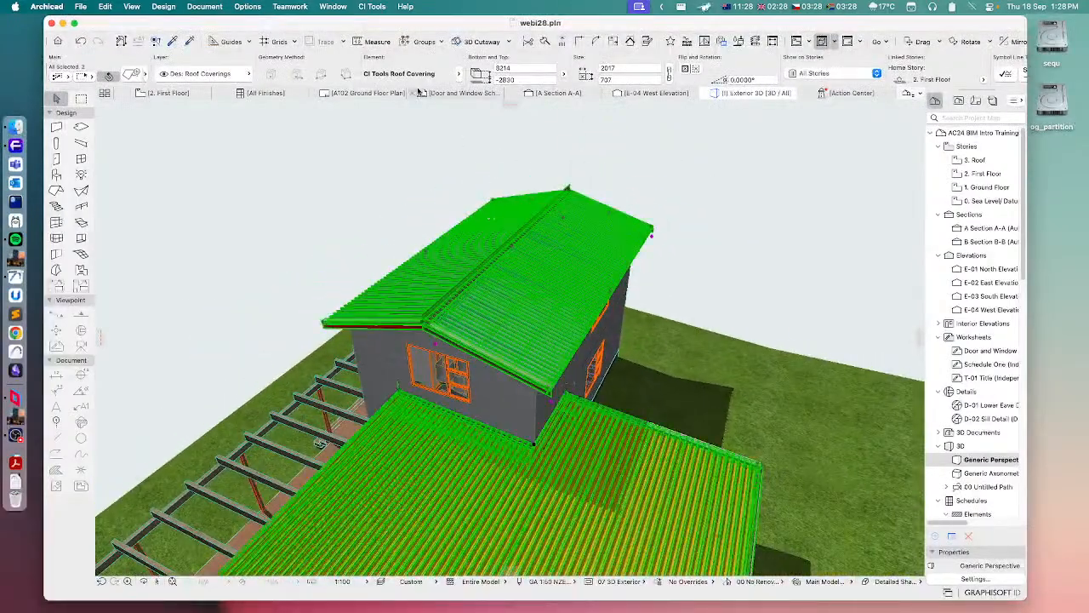
left_click(333, 7)
mouse_move(374, 7)
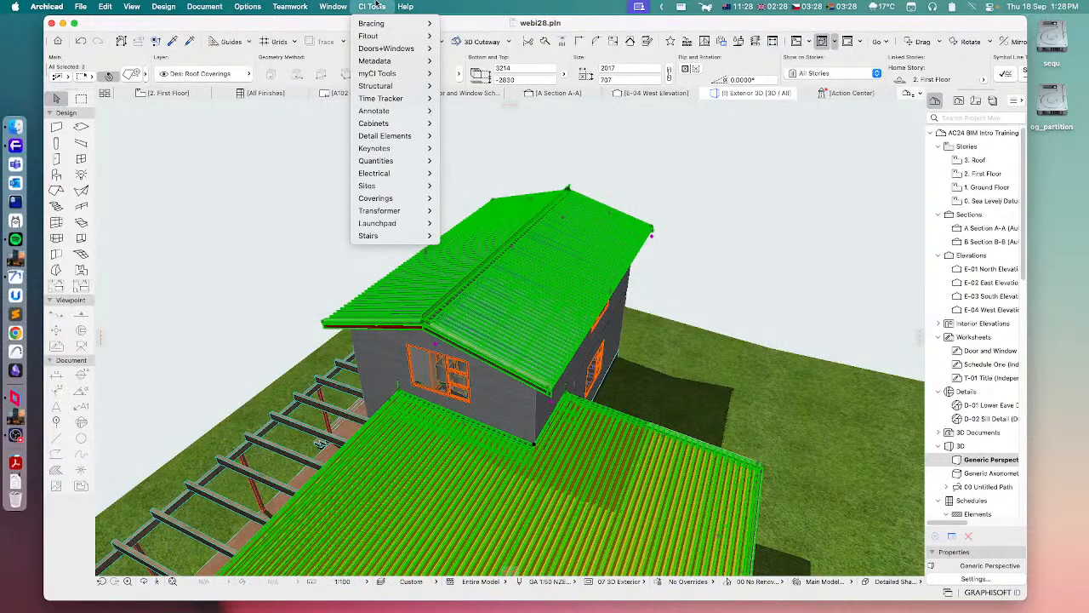
mouse_move(436, 198)
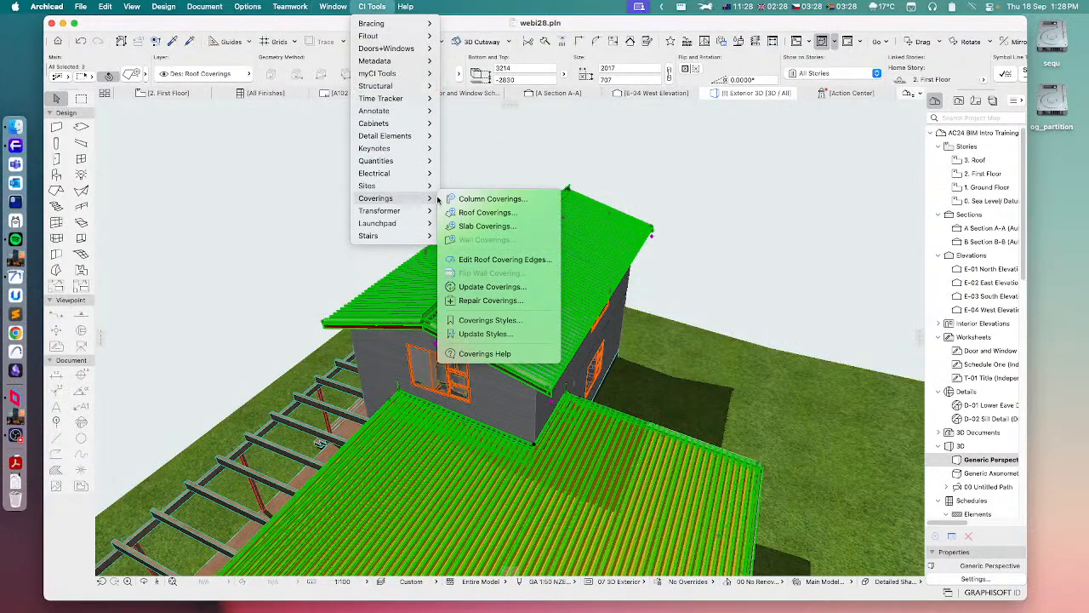
left_click(494, 260)
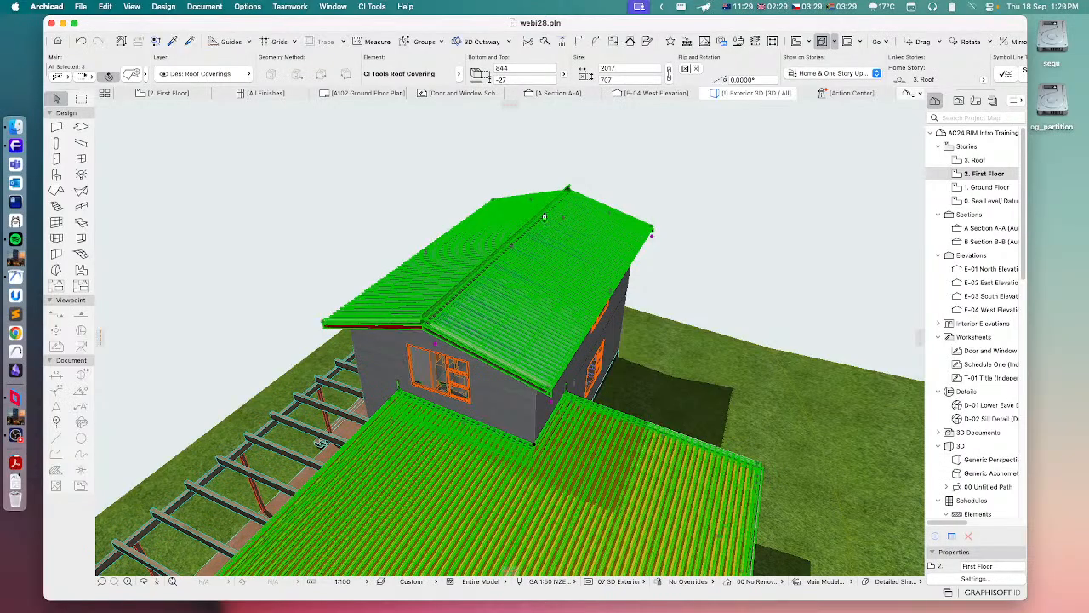
left_click(545, 217)
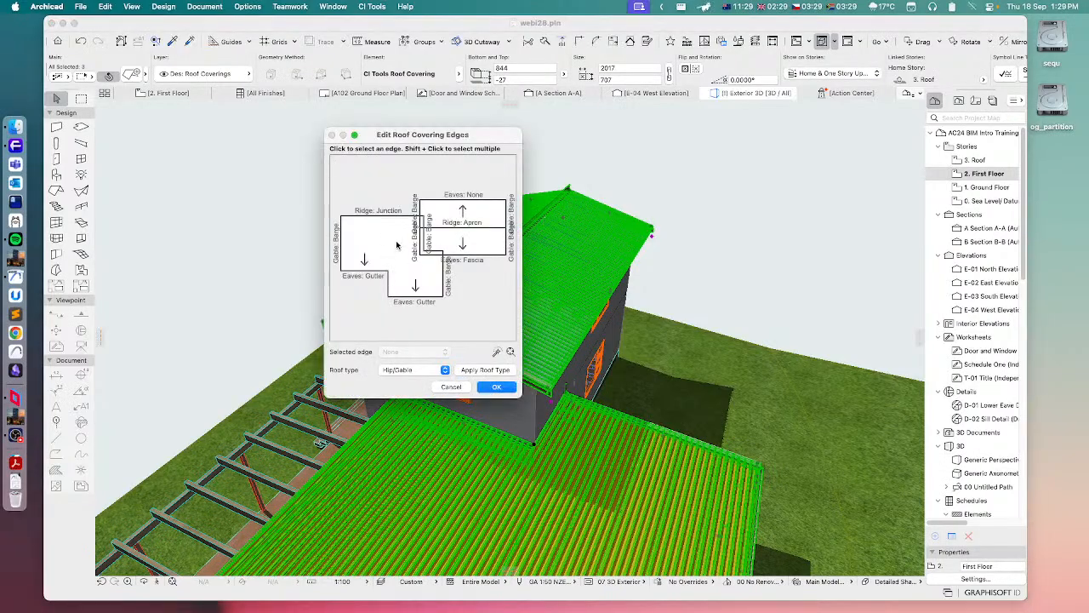
Examine the overlapping edges of the three coverings in the edge diagram, picking the upper roof's ridge apron edge, and accept the dialog.
scroll(408, 242, "up", 3)
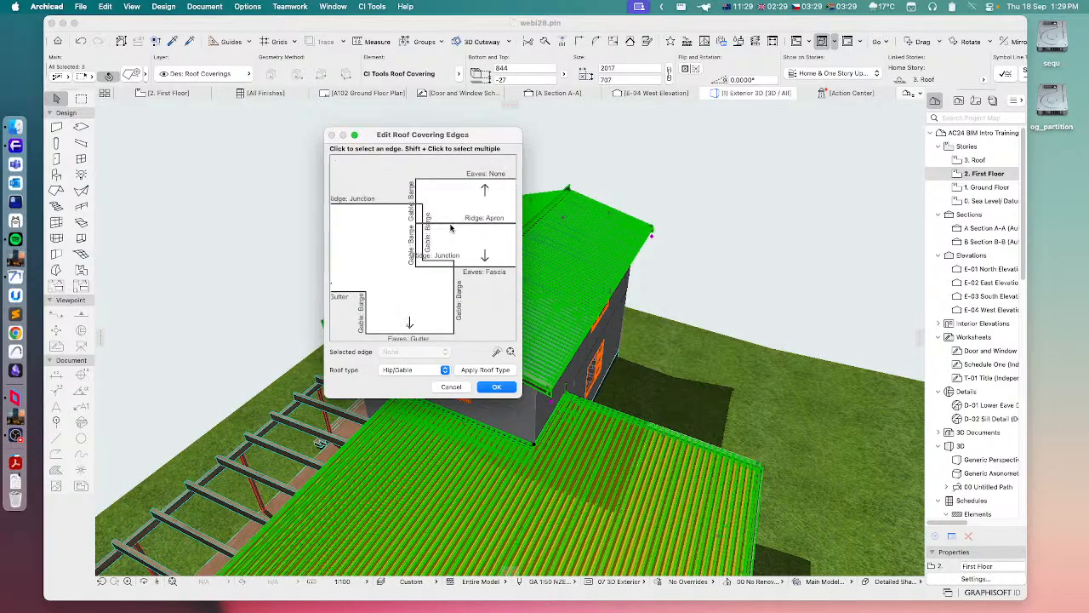
scroll(451, 228, "up", 3)
scroll(372, 251, "up", 2)
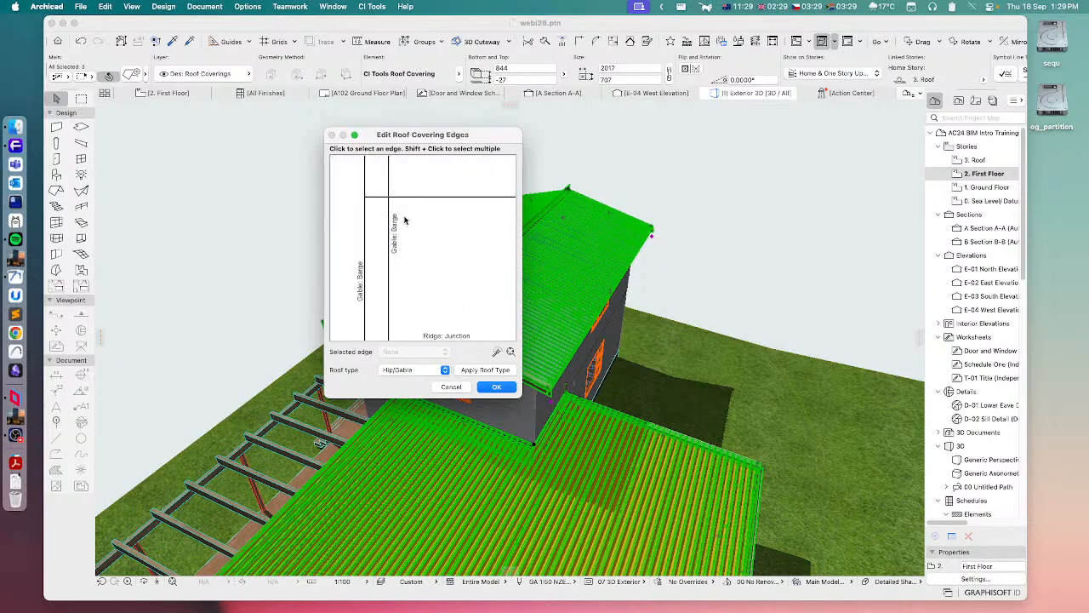
scroll(404, 220, "down", 5)
left_click(454, 220)
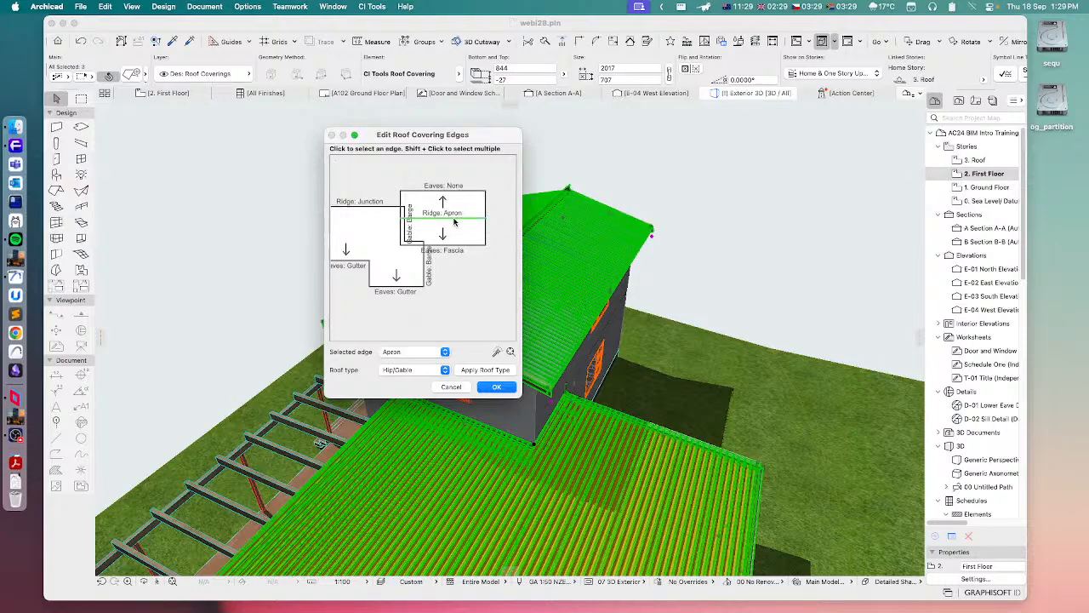
scroll(425, 262, "up", 3)
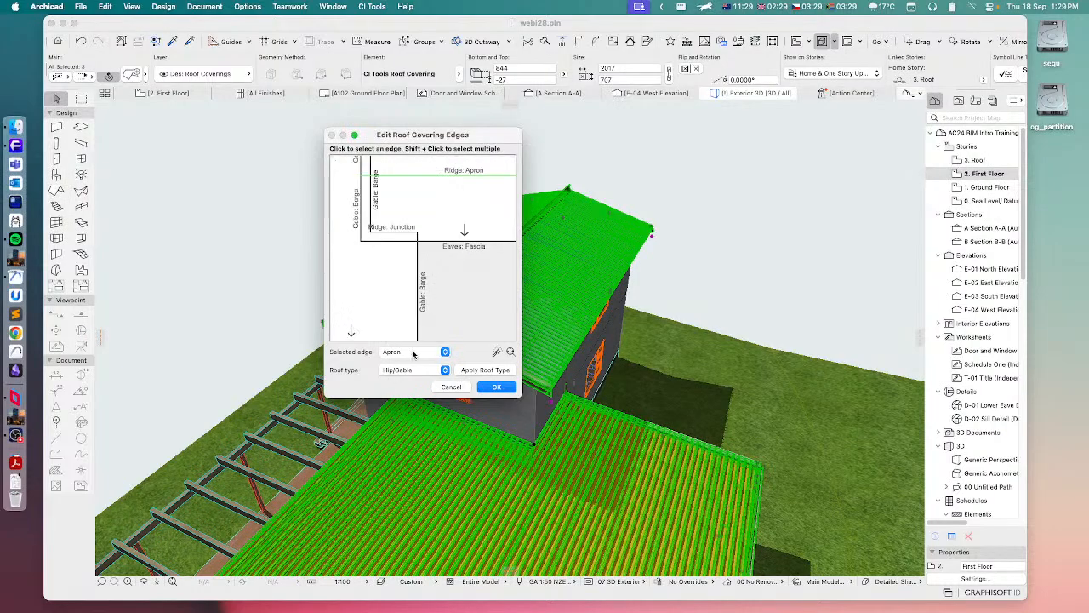
scroll(397, 340, "down", 3)
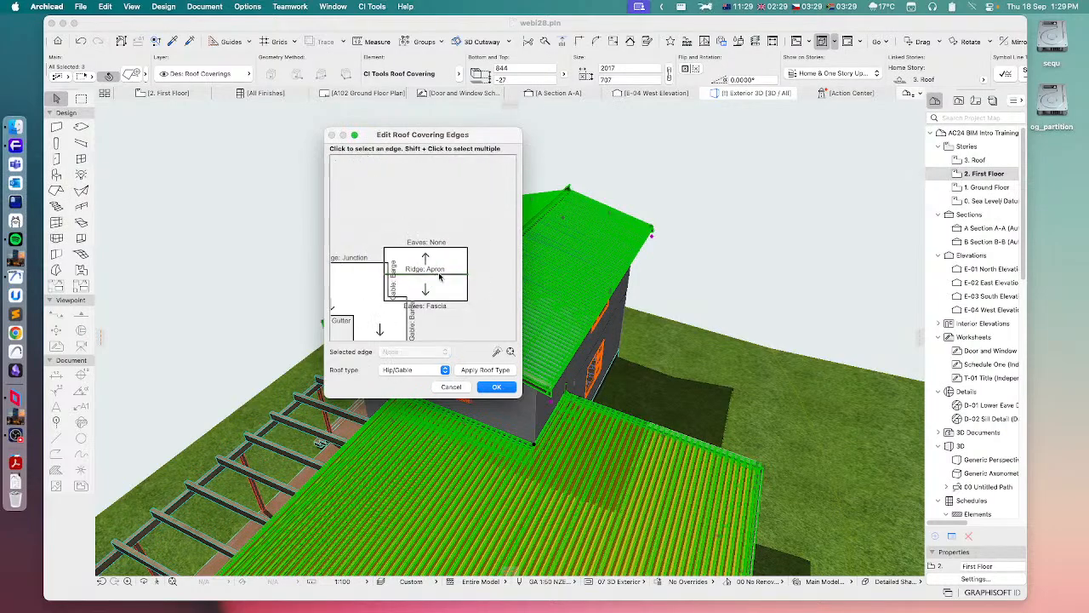
left_click(497, 386)
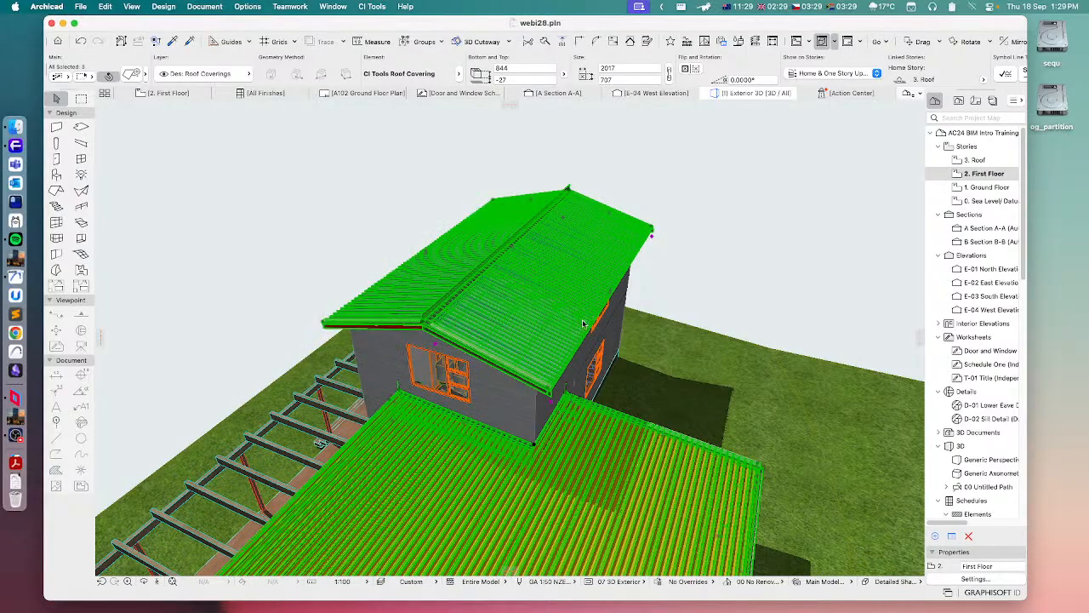
Deselect the roof coverings and view the lower and upper roofs together from a lower angle.
middle_click_drag(583, 323, 551, 236, "shift")
left_click(713, 211)
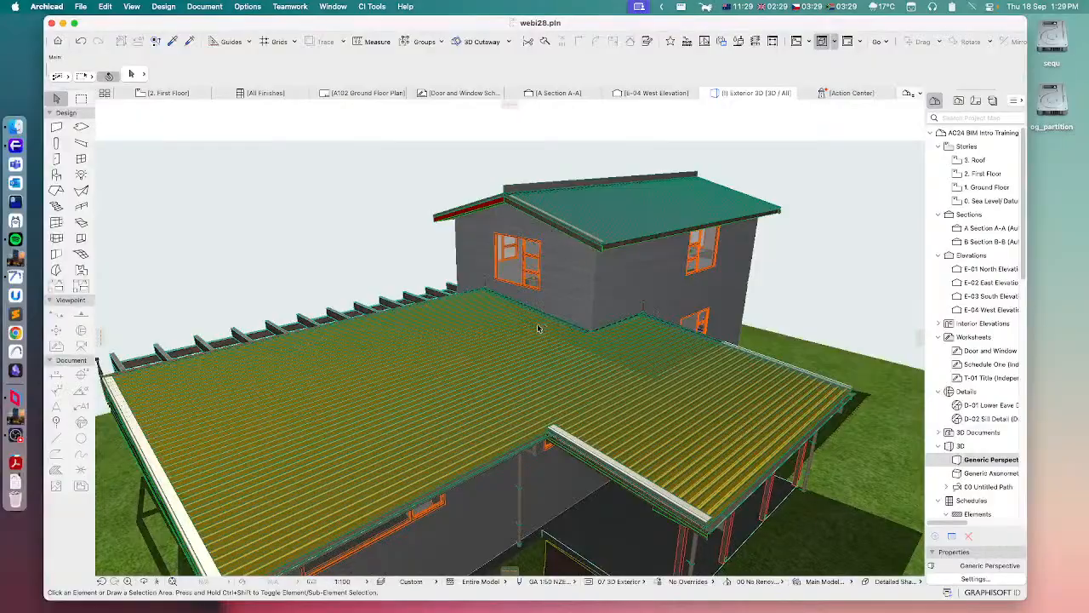
mouse_move(538, 327)
middle_mouse_down("shift")
mouse_move(528, 312)
mouse_move(548, 322)
middle_mouse_up("shift")
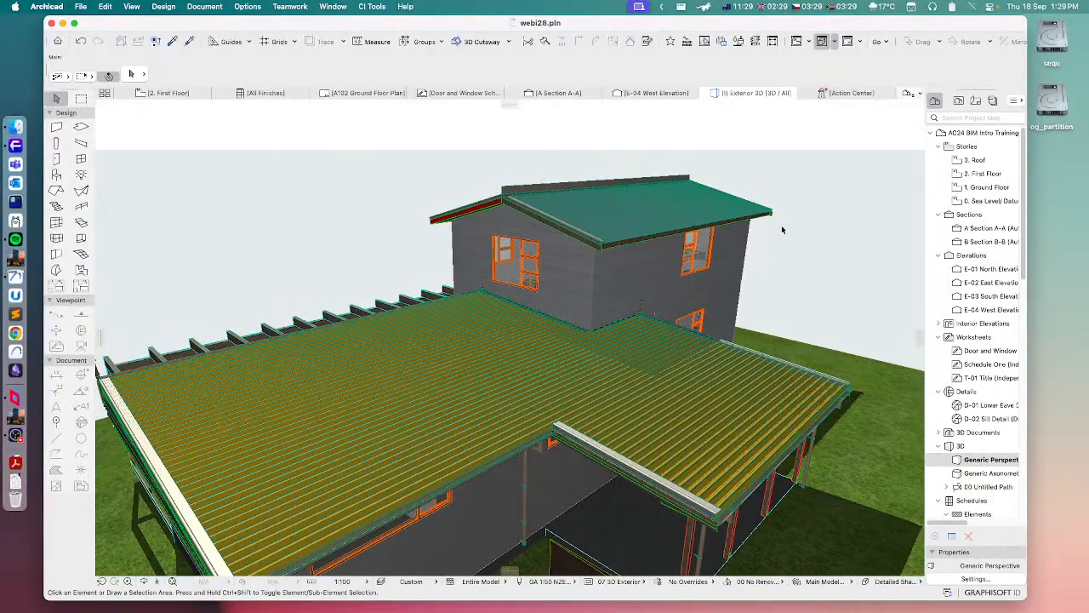
left_click(1052, 272)
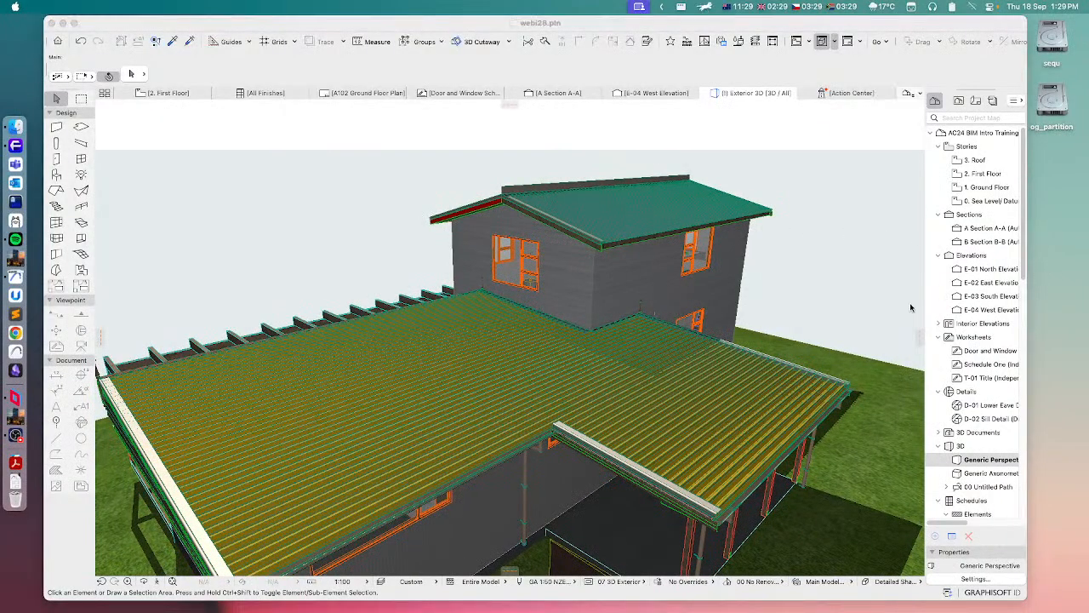